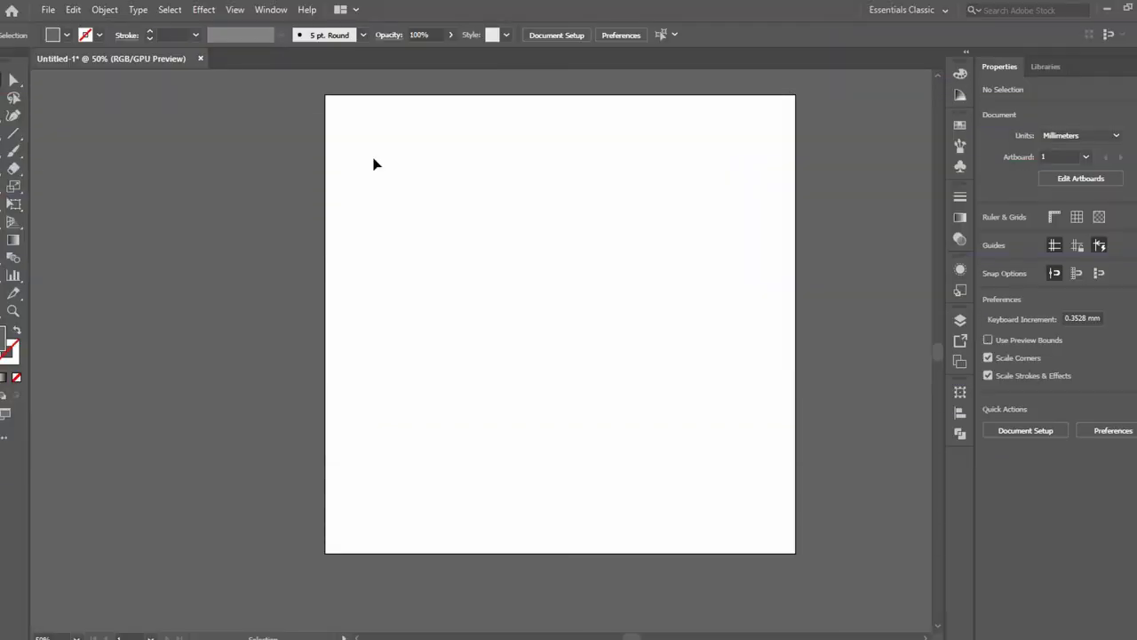
Draw an unfilled circle with a 1 pt stroke, about 81.5 mm across.
key("l")
left_click_drag(479, 361, 517, 398)
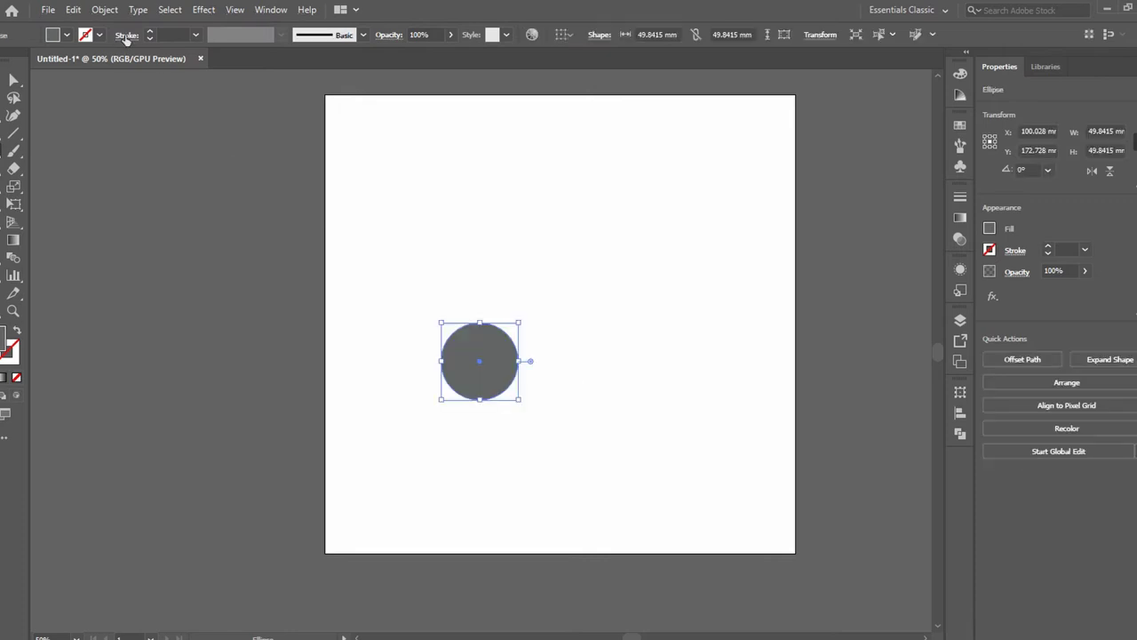
left_click(150, 31)
left_click(67, 34)
left_click(7, 57)
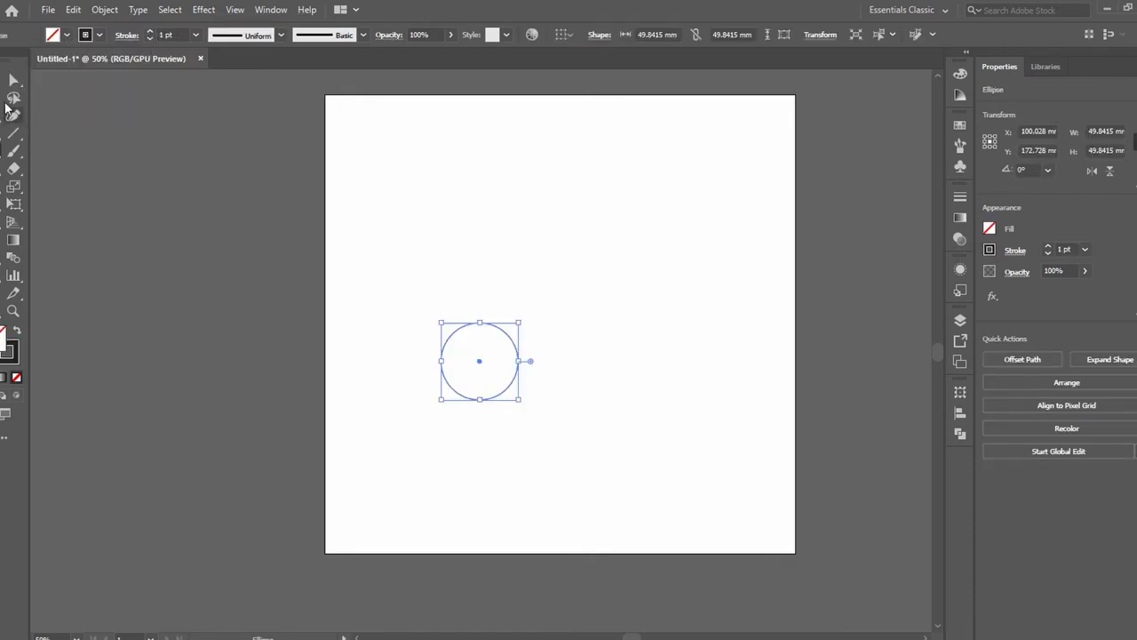
mouse_move(518, 322)
left_mouse_down()
mouse_move(538, 299)
mouse_move(498, 307)
mouse_move(500, 343)
mouse_move(497, 304)
left_mouse_up()
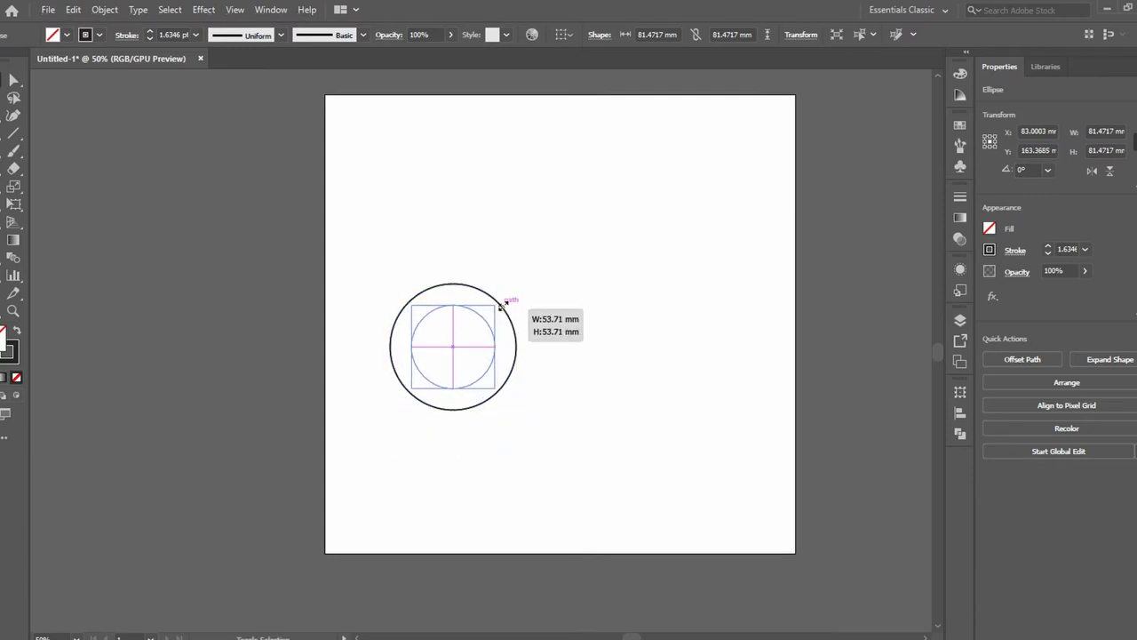
Shrink the inner circle slightly and copy the concentric pair up and to the right.
left_click(551, 320)
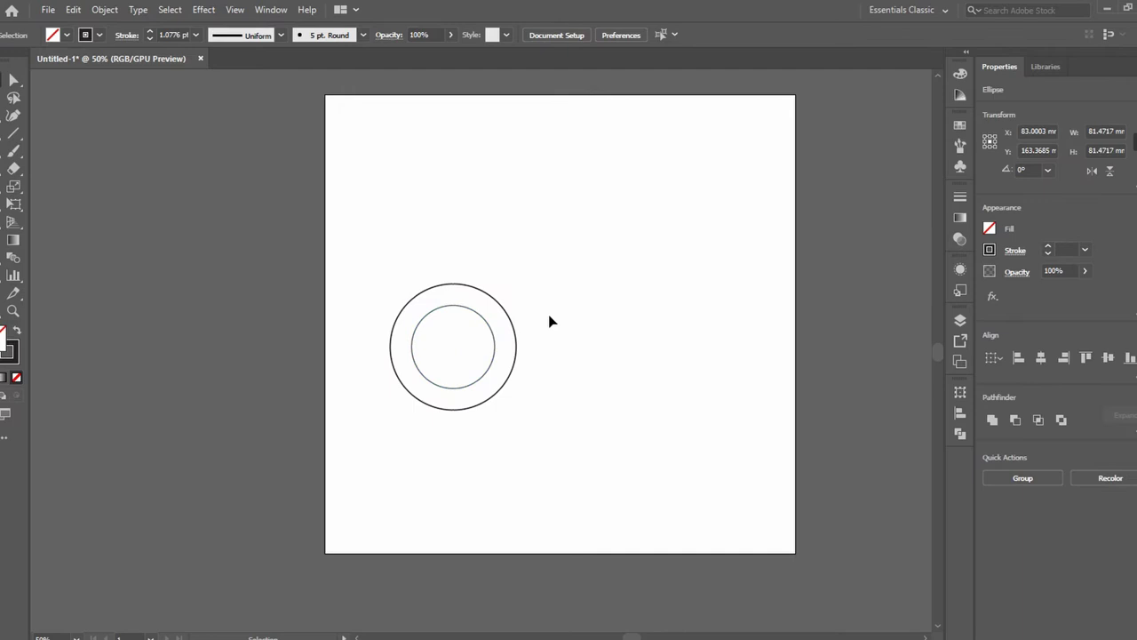
left_click(490, 325)
left_click_drag(493, 306, 488, 311)
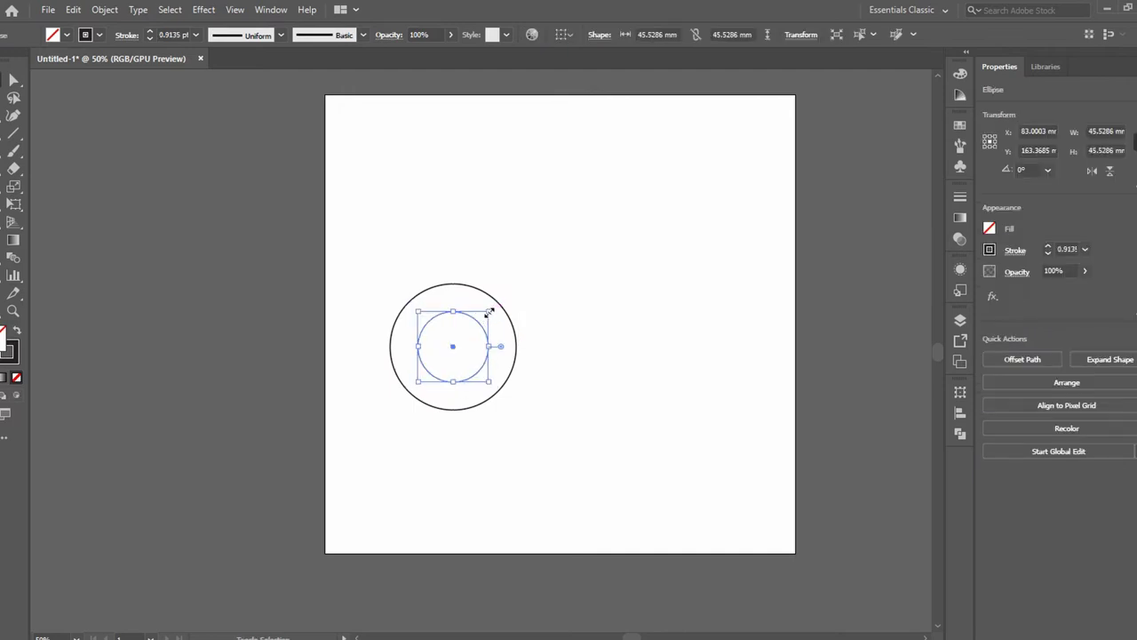
left_click_drag(388, 228, 542, 433)
left_click_drag(476, 380, 573, 279)
Nudge the copied pair down and place another copy of the pair to the right.
key("Down")
key("Down")
key("Down")
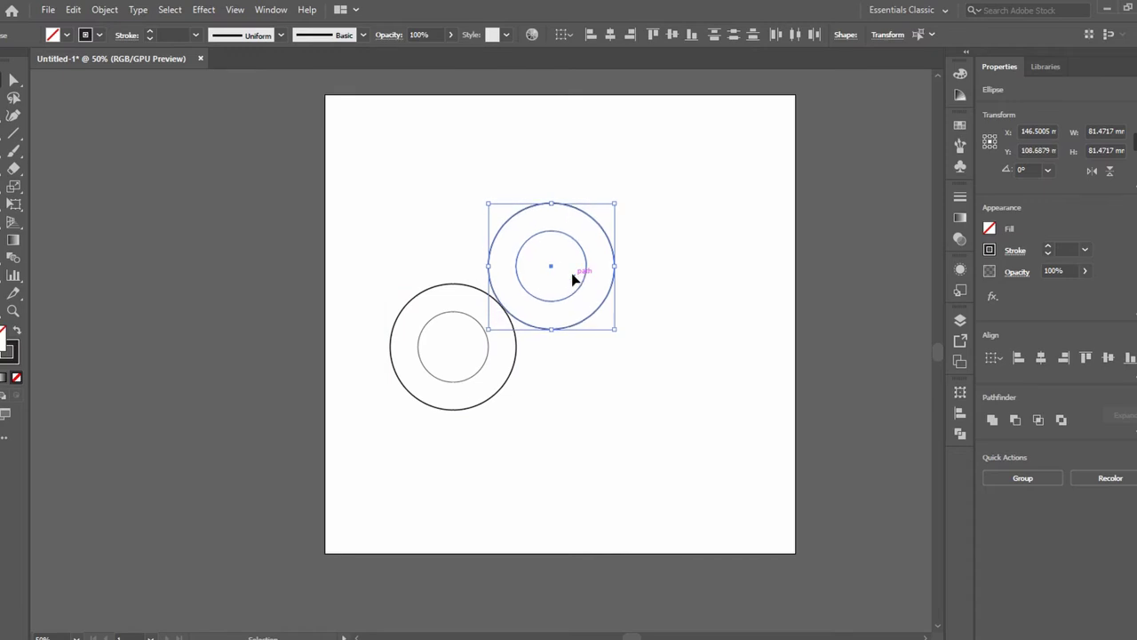
key("Down")
key("Down")
key("Down")
left_click_drag(506, 388, 697, 394)
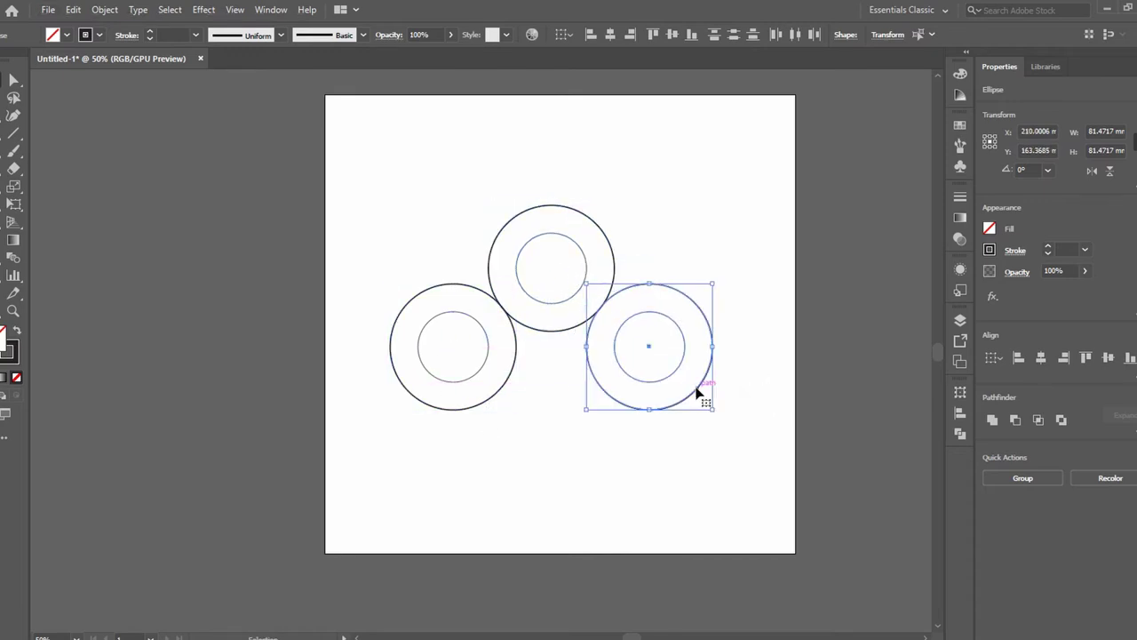
Draw a tall thin 17.97 × 159.11 mm rectangle crossing the circles.
key("m")
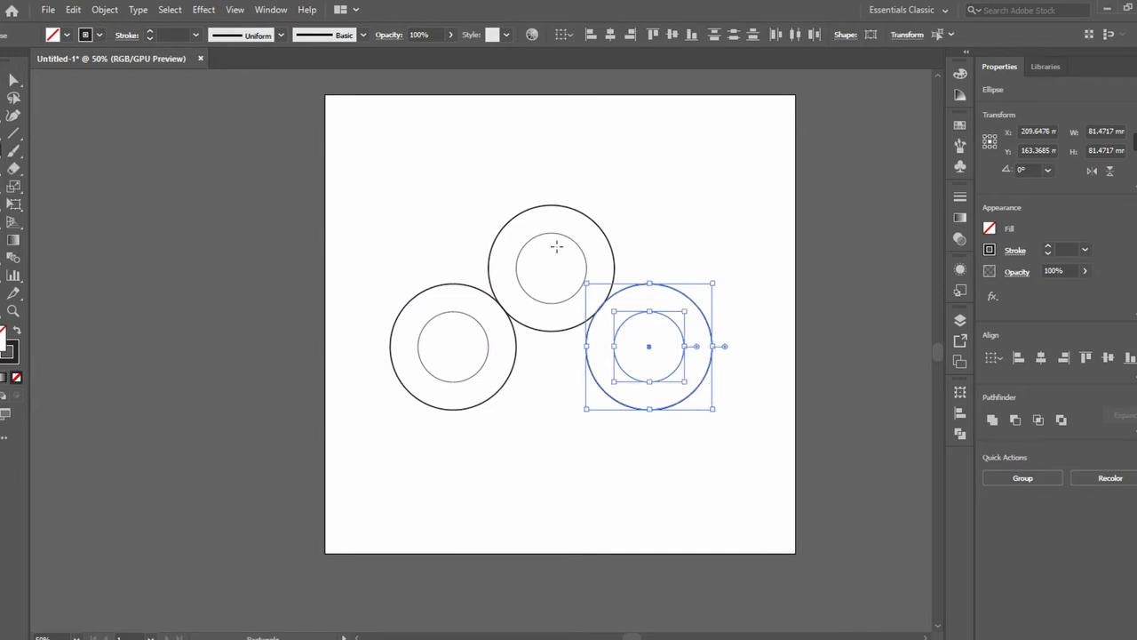
left_click_drag(488, 230, 516, 428)
left_click_drag(501, 229, 499, 181)
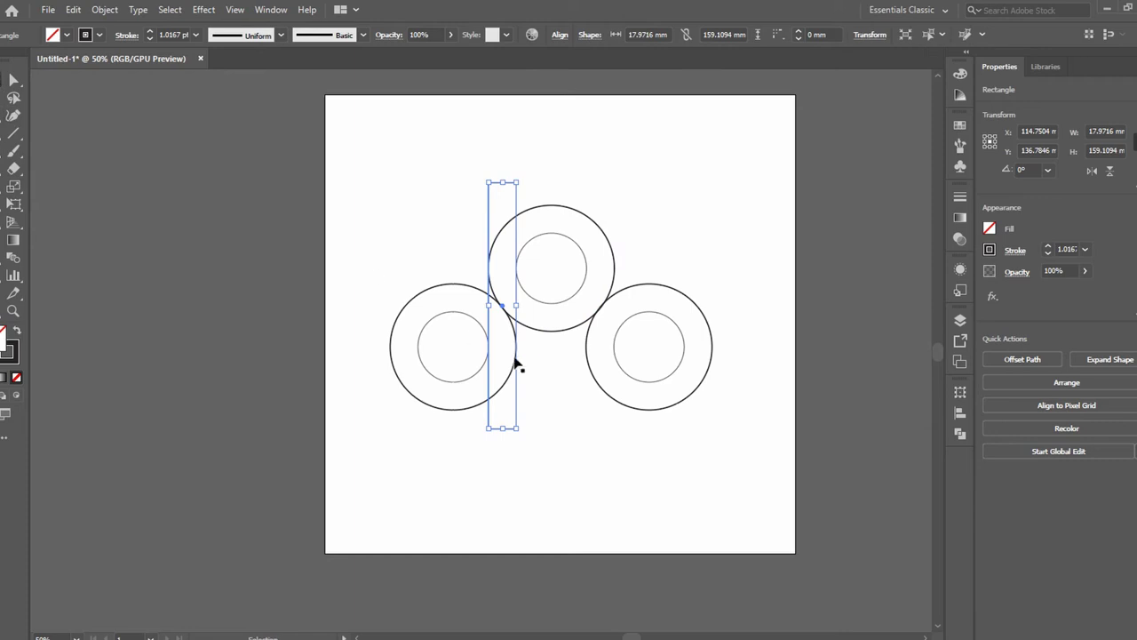
Copy the thin bar 63.5 mm right so two parallel bars cross the circle pairs.
left_click_drag(518, 400, 617, 402)
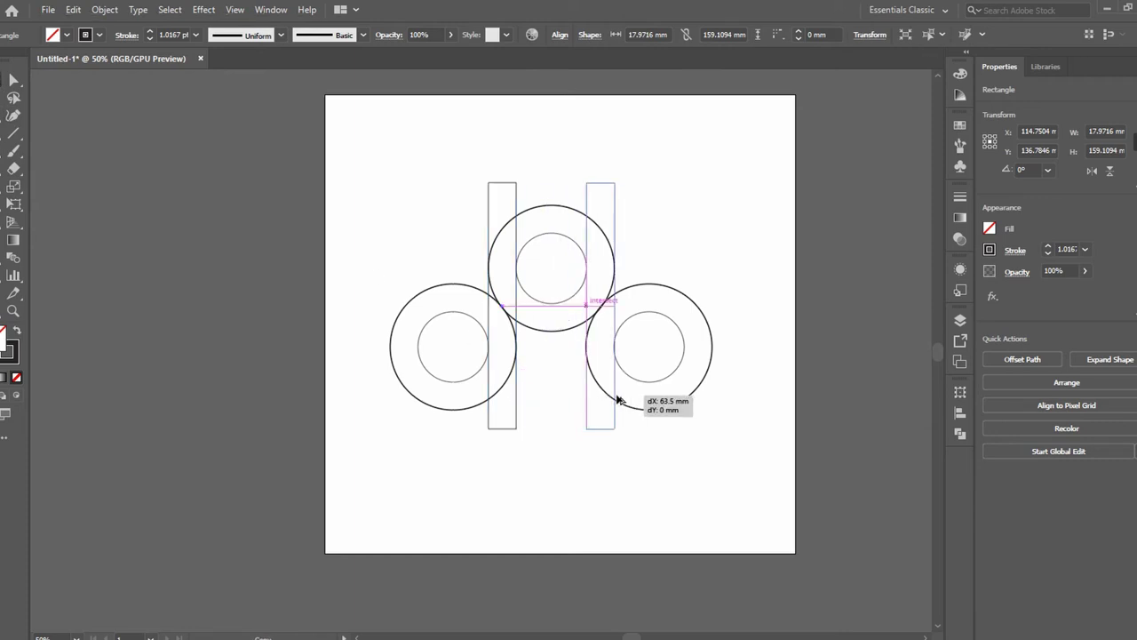
left_click(515, 399)
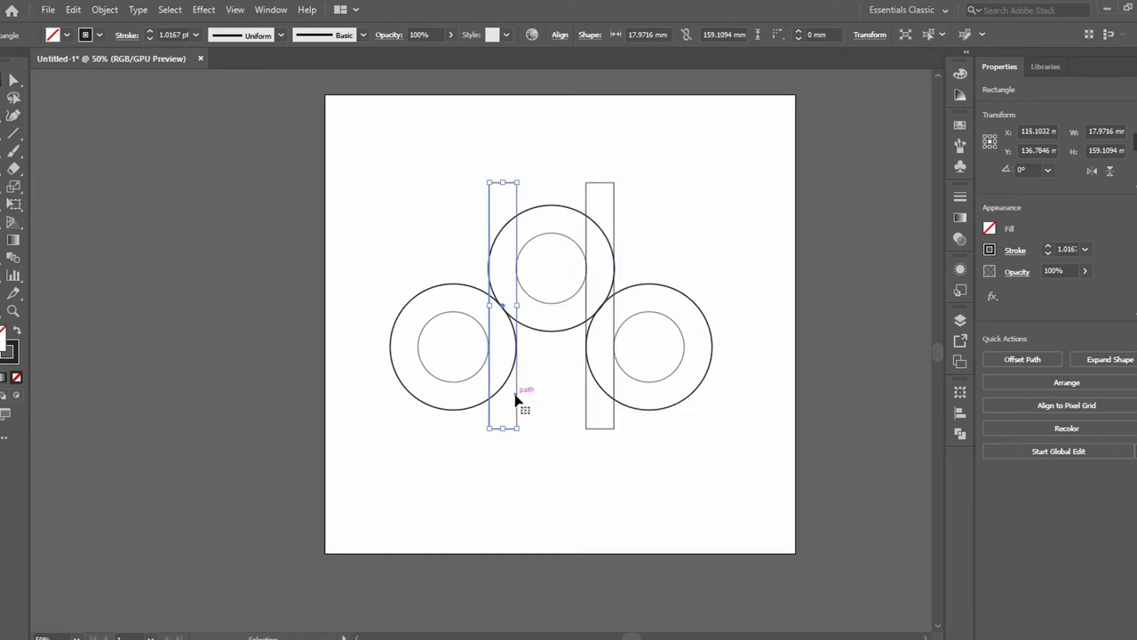
left_click(424, 363)
left_click(455, 409, "shift")
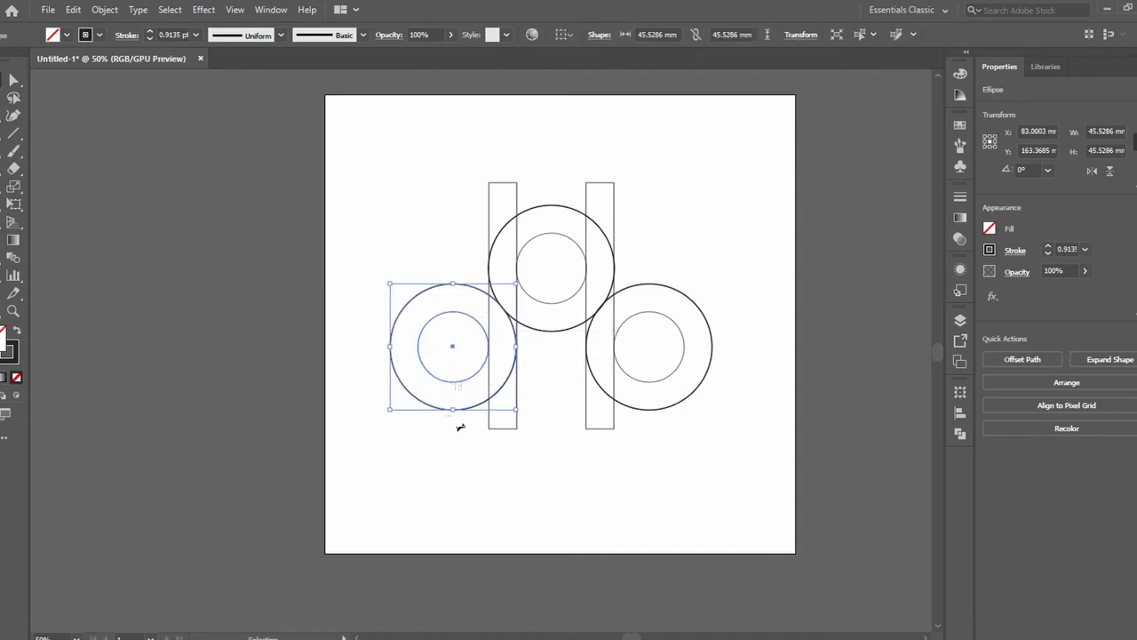
left_click_drag(655, 348, 688, 406)
left_click(398, 182)
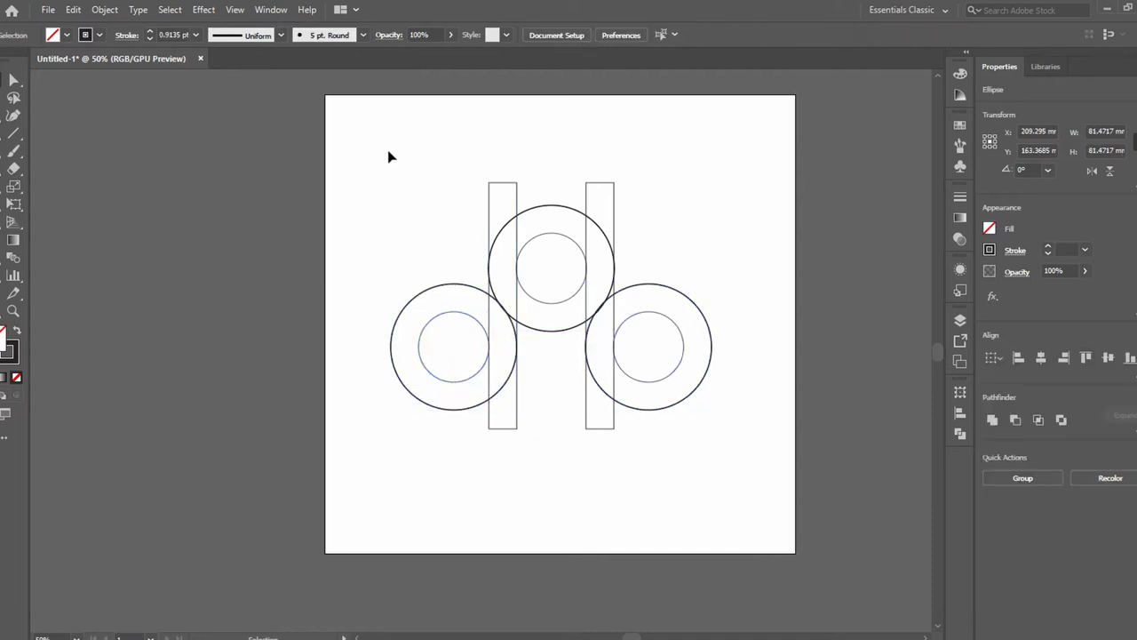
Divide all the artwork with Pathfinder and delete the bar pieces outside the circles.
key("ctrl+a")
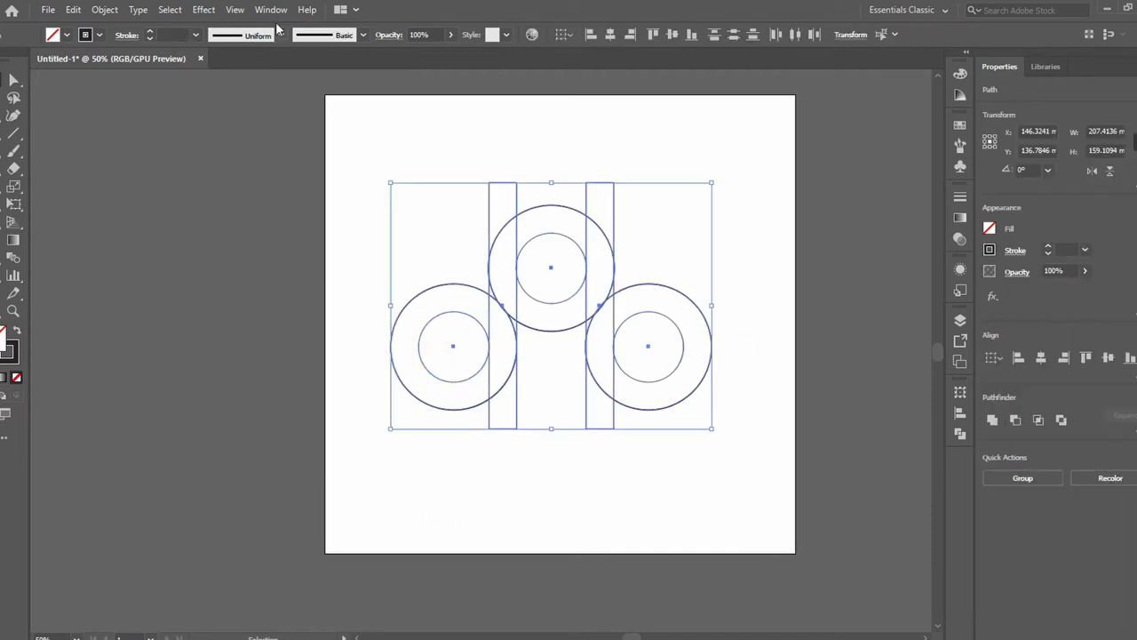
left_click(281, 11)
left_click(366, 458)
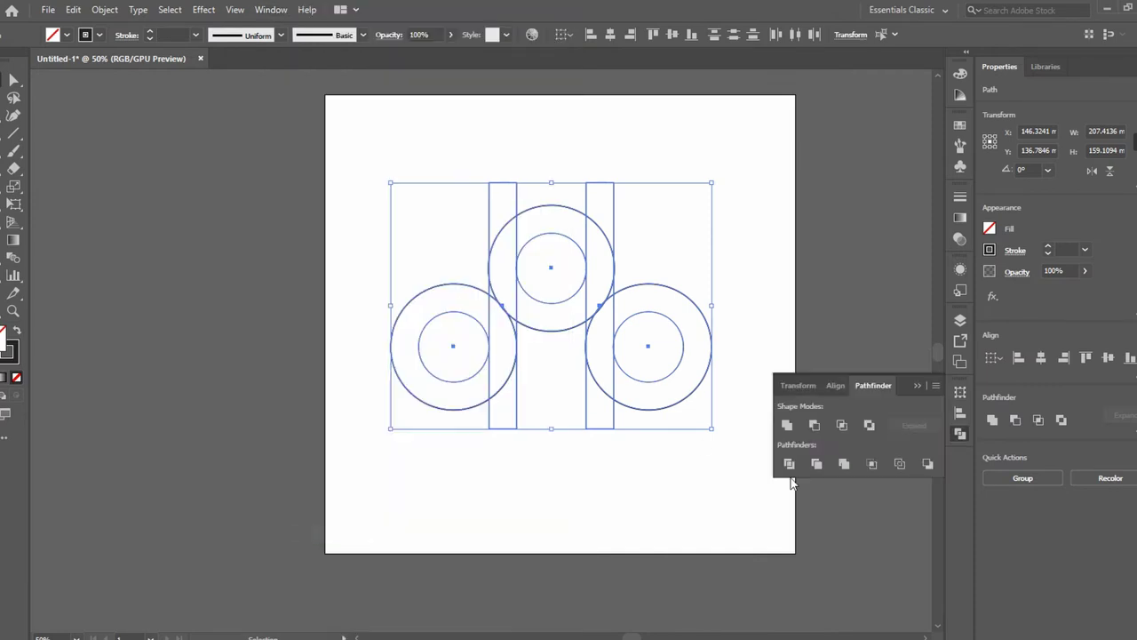
left_click(789, 462)
left_click(612, 203)
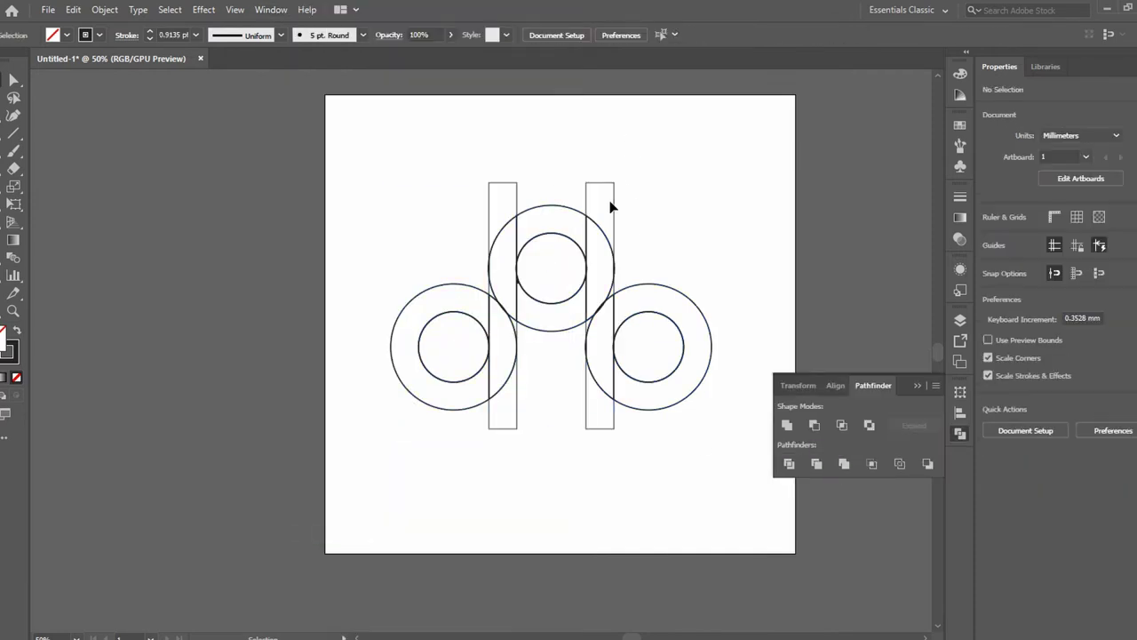
double_click(616, 219)
left_click(519, 200)
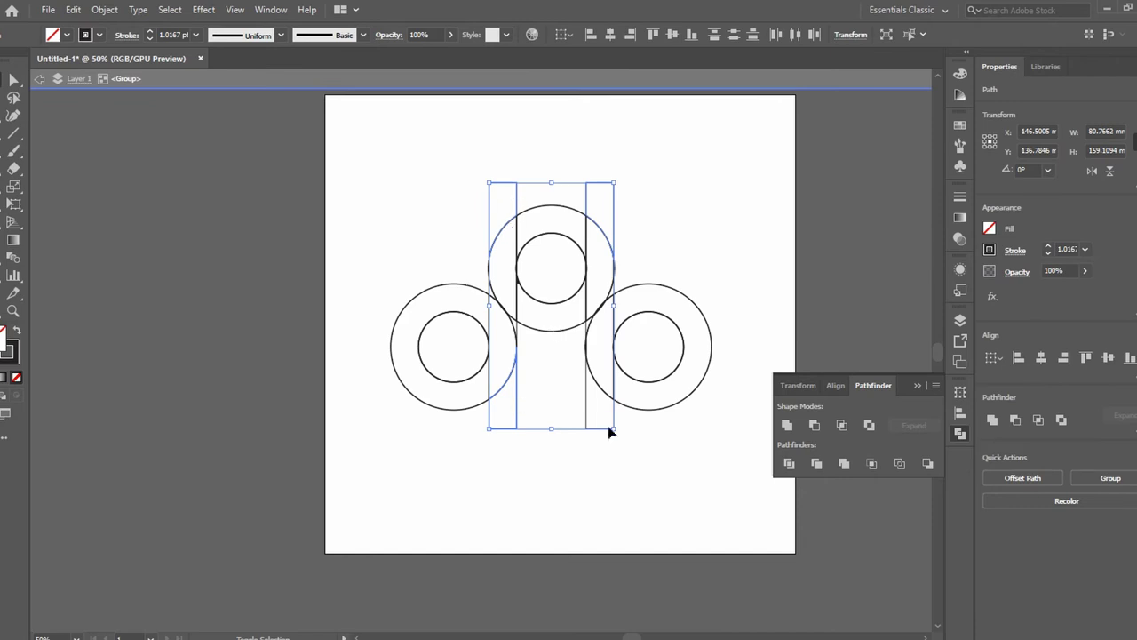
key("Delete")
double_click(414, 200)
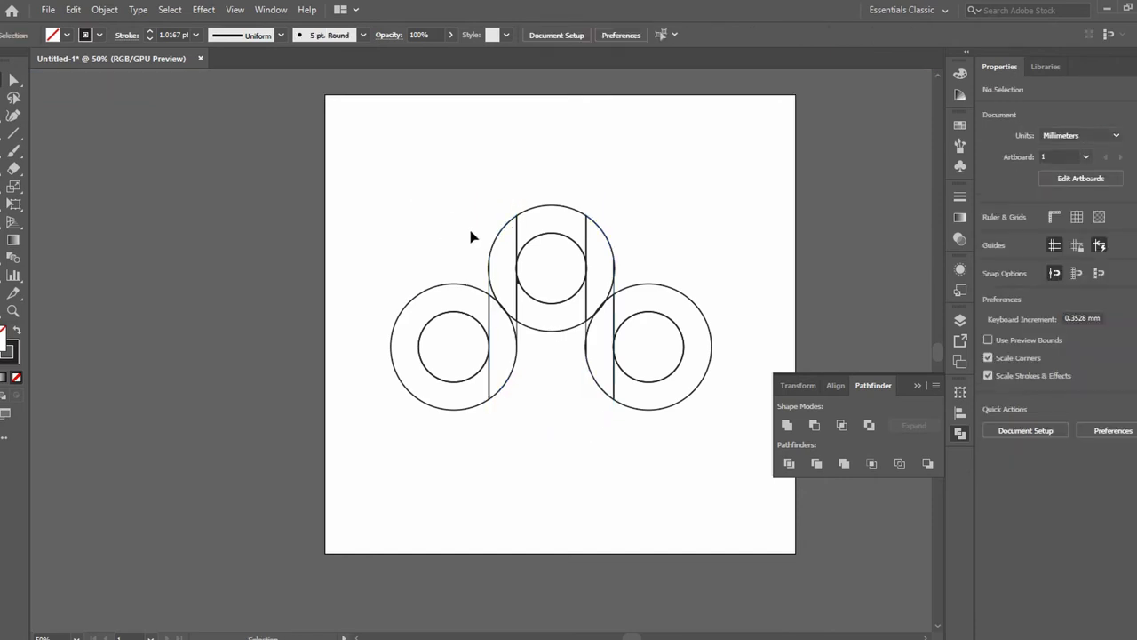
Swap stroke to grey fill, delete the inner circles and the piece under the top hole.
key("ctrl+a")
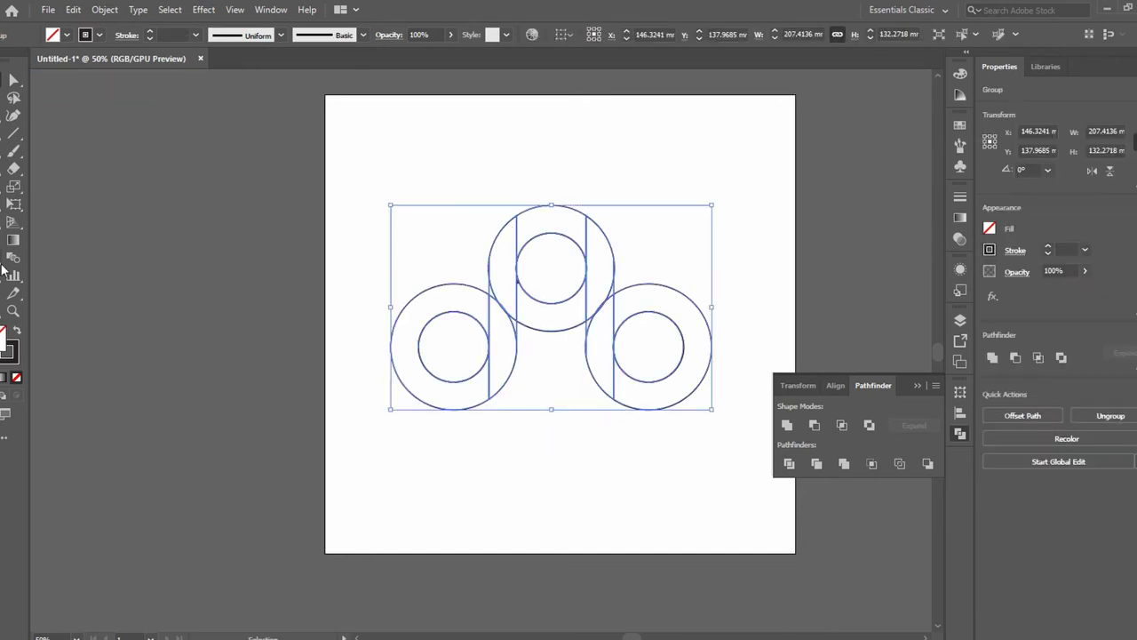
key("shift+x")
double_click(549, 284)
left_click(639, 347, "shift")
left_click(431, 355, "shift")
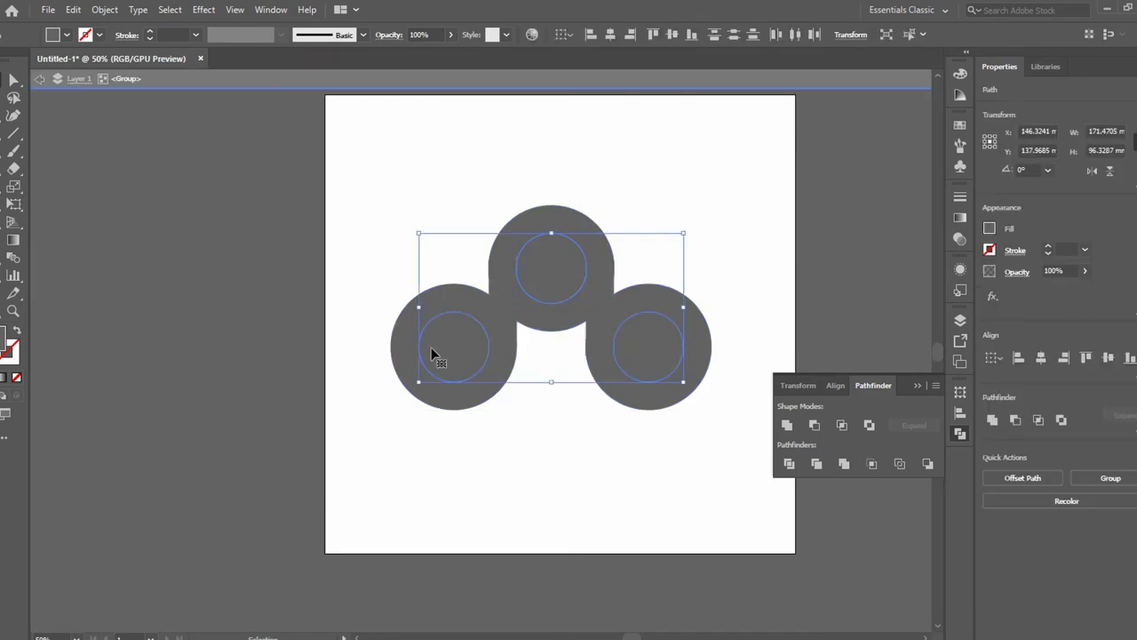
key("Delete")
left_click(559, 326)
key("Delete")
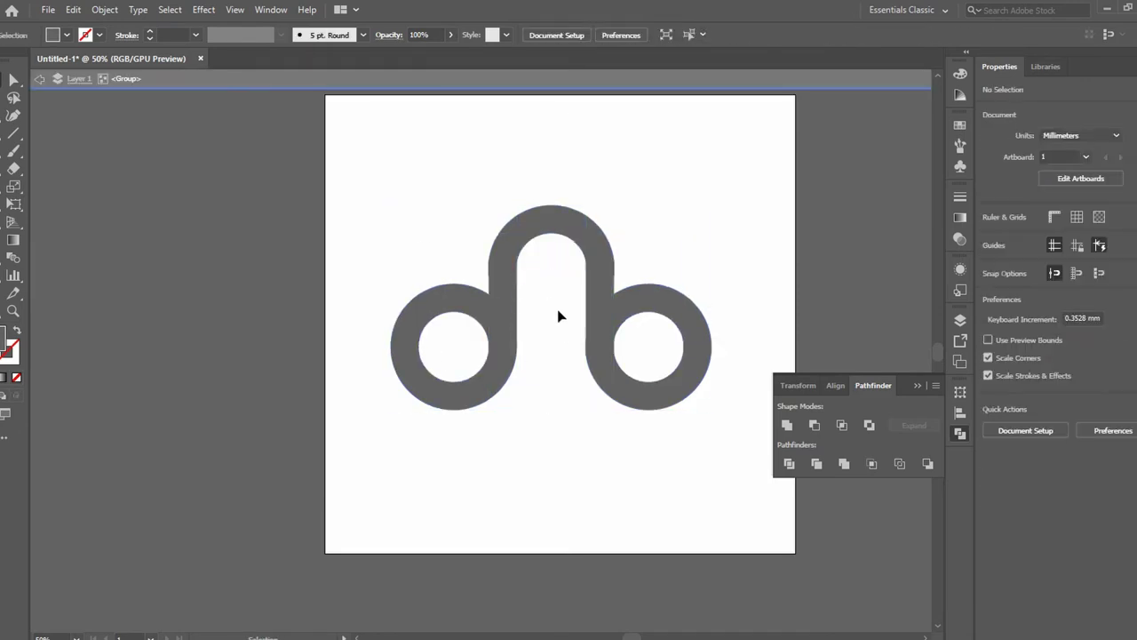
Inspect the monogram, then revert to the separate circles and bars.
key("Escape")
key("ctrl+1")
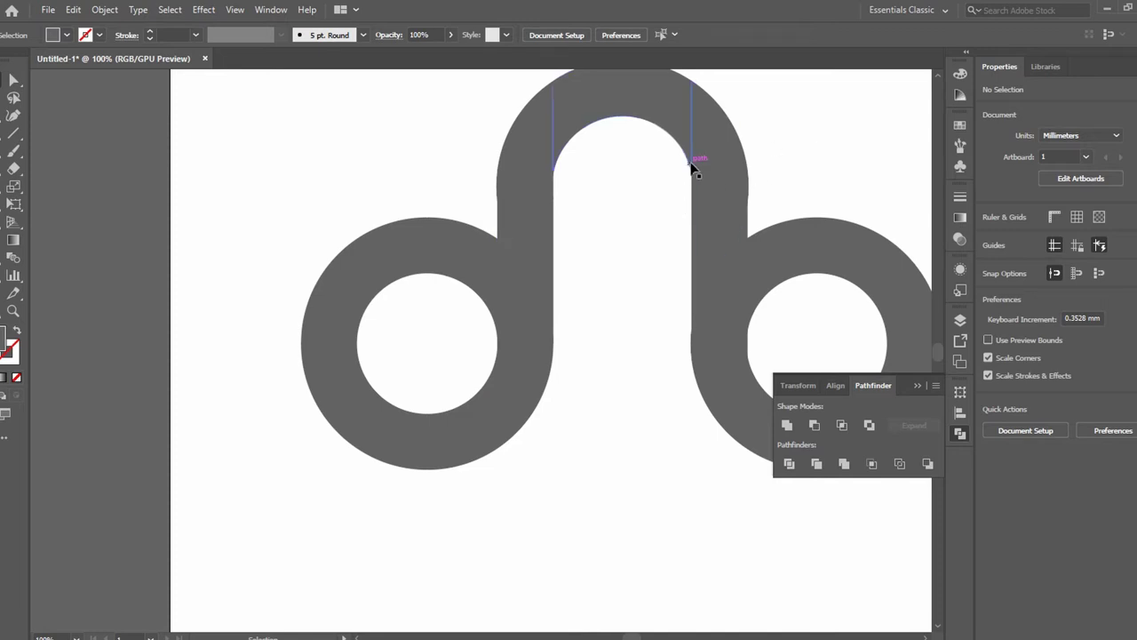
key("ctrl+minus")
key("ctrl+a")
key("ctrl+y")
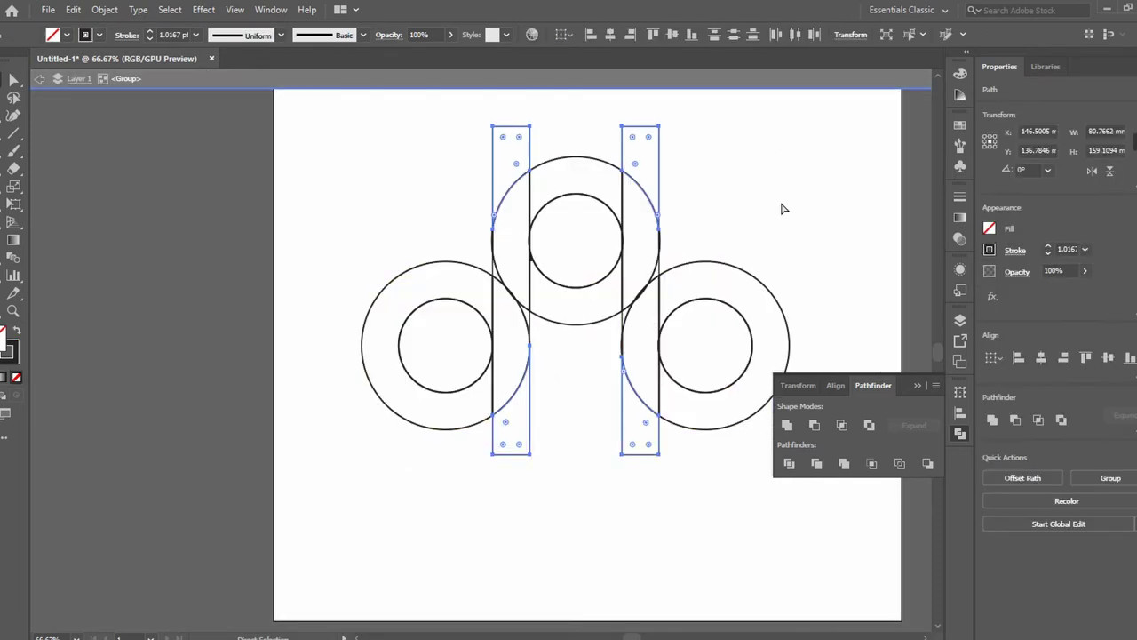
key("ctrl+alt+bracketleft")
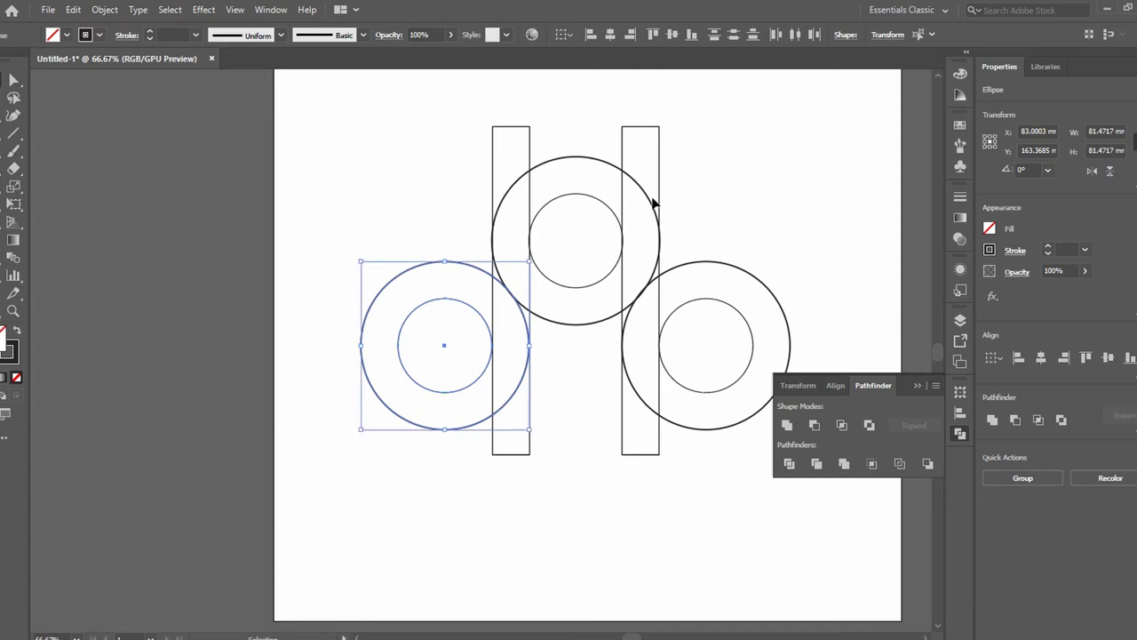
Divide the circles and bars again and delete the lower bar pieces between the rings.
left_click(659, 187)
left_click(494, 179)
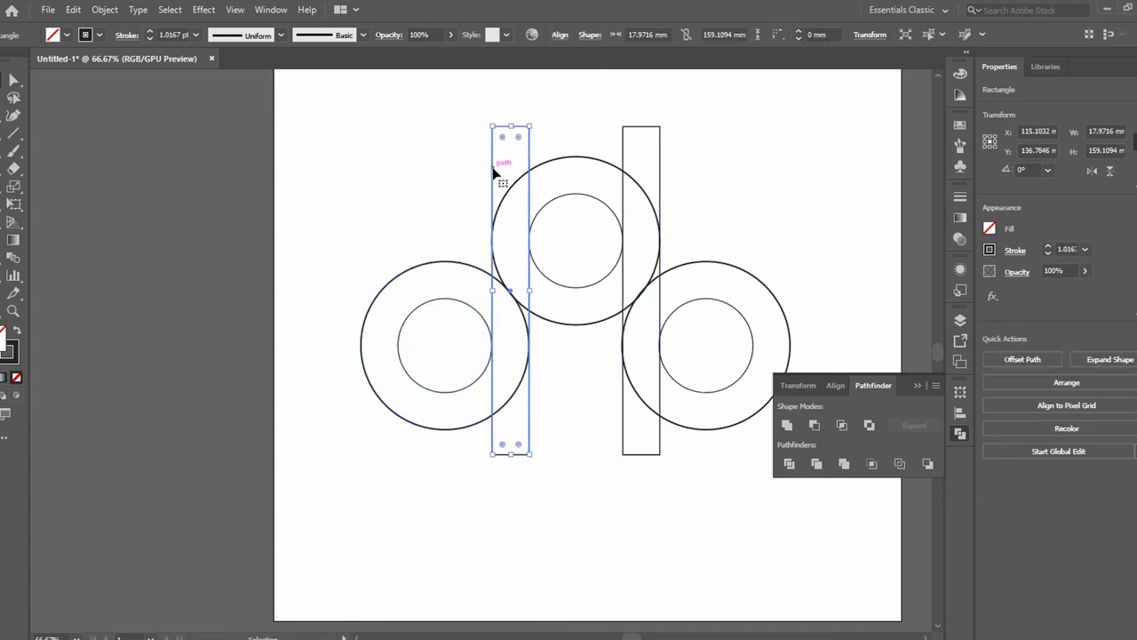
left_click(391, 208)
left_click_drag(592, 306, 756, 181)
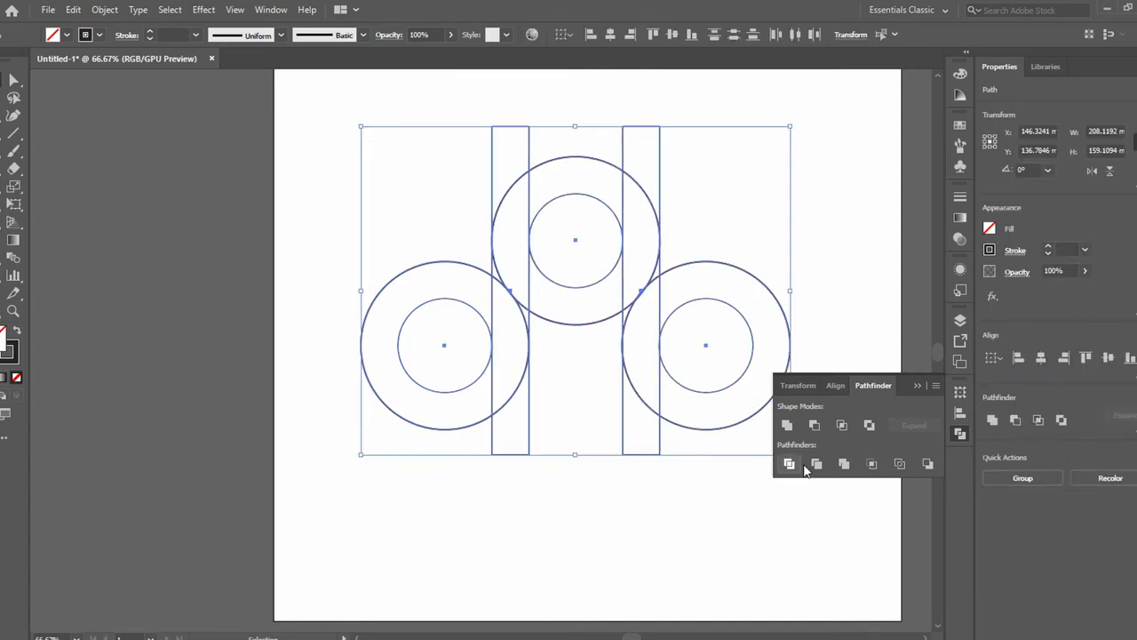
left_click(789, 462)
double_click(662, 426)
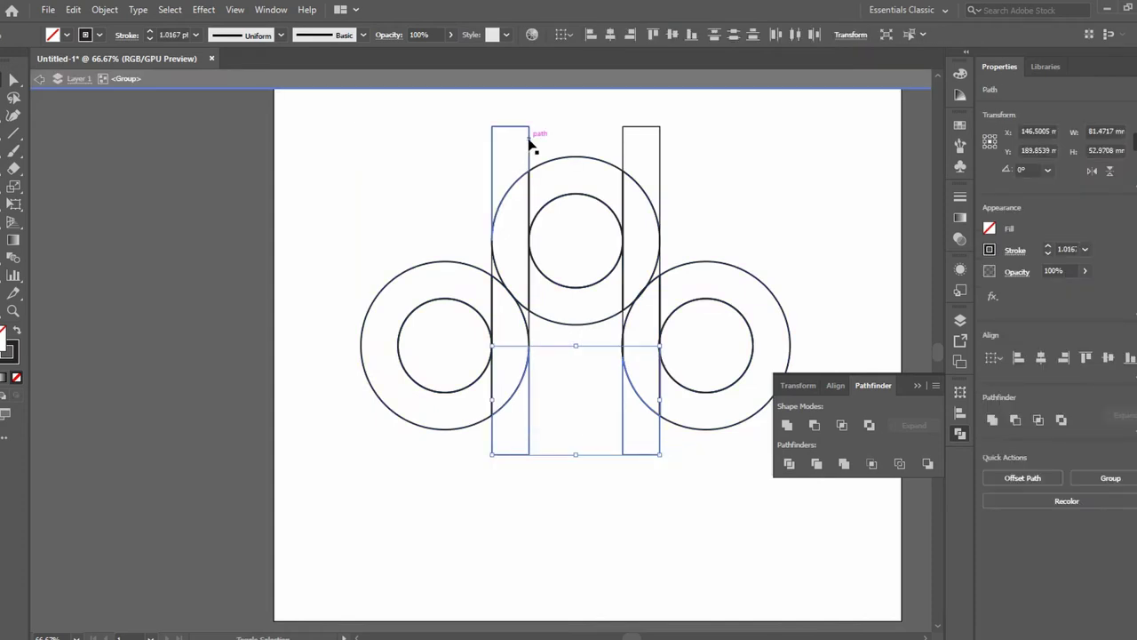
left_click_drag(528, 144, 628, 147)
key("Delete")
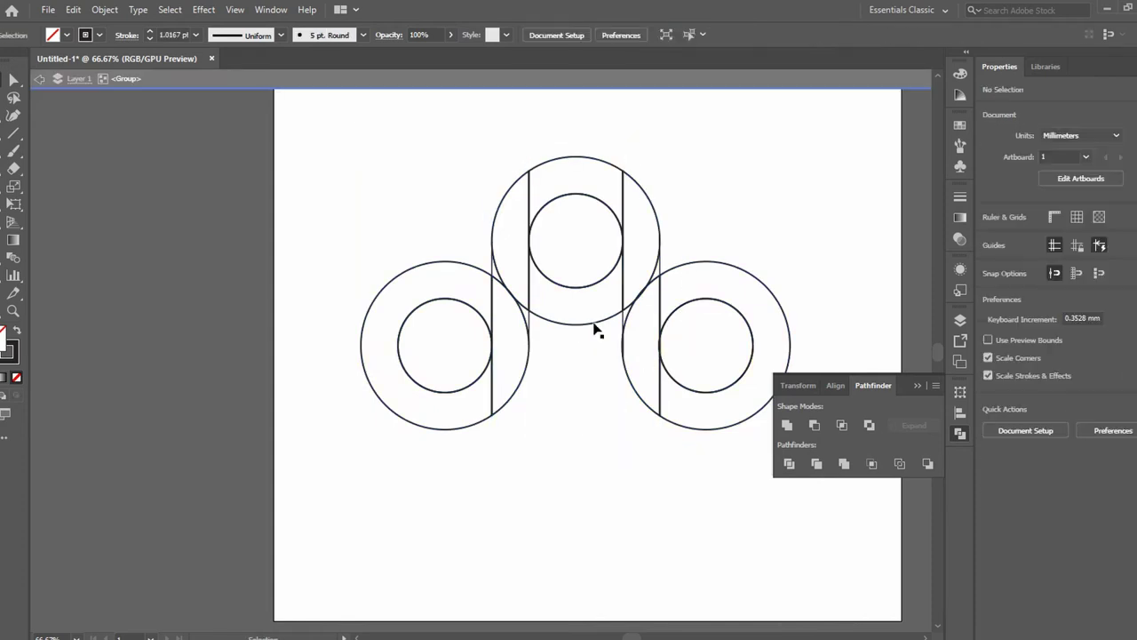
Delete the lower crescent and top inner circle's lower half, then merge pieces with Shape Builder.
left_click(595, 327)
key("Delete")
left_click(581, 292)
key("Delete")
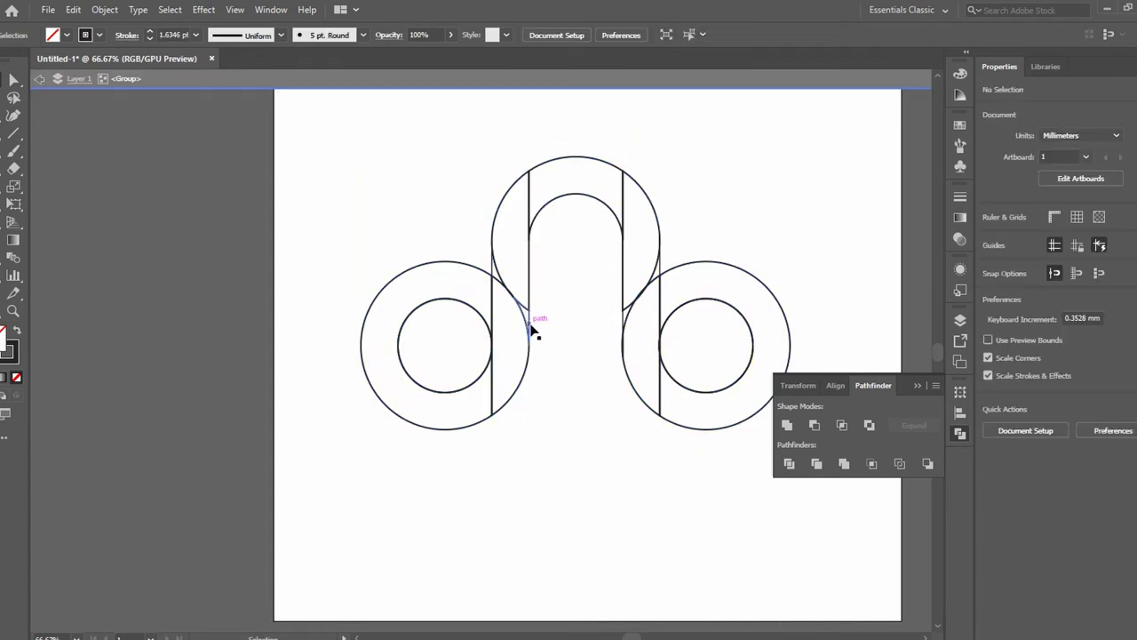
left_click_drag(376, 127, 787, 482)
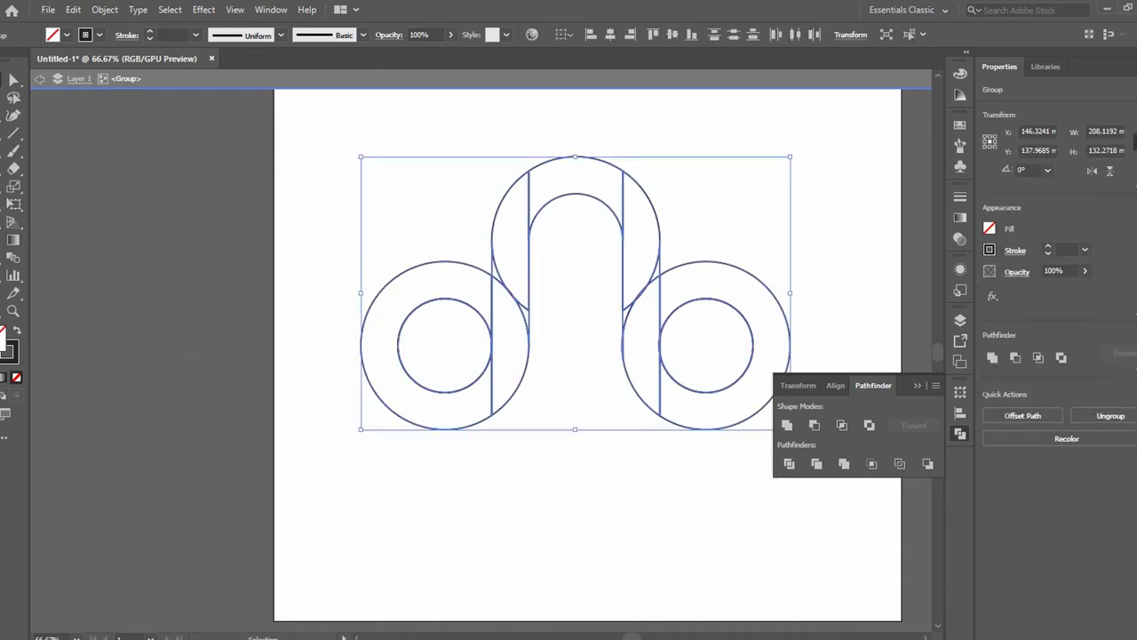
key("shift+m")
left_click(13, 79)
Delete both inner circles to hollow the loops, check the joins, and select every piece.
left_click(409, 192)
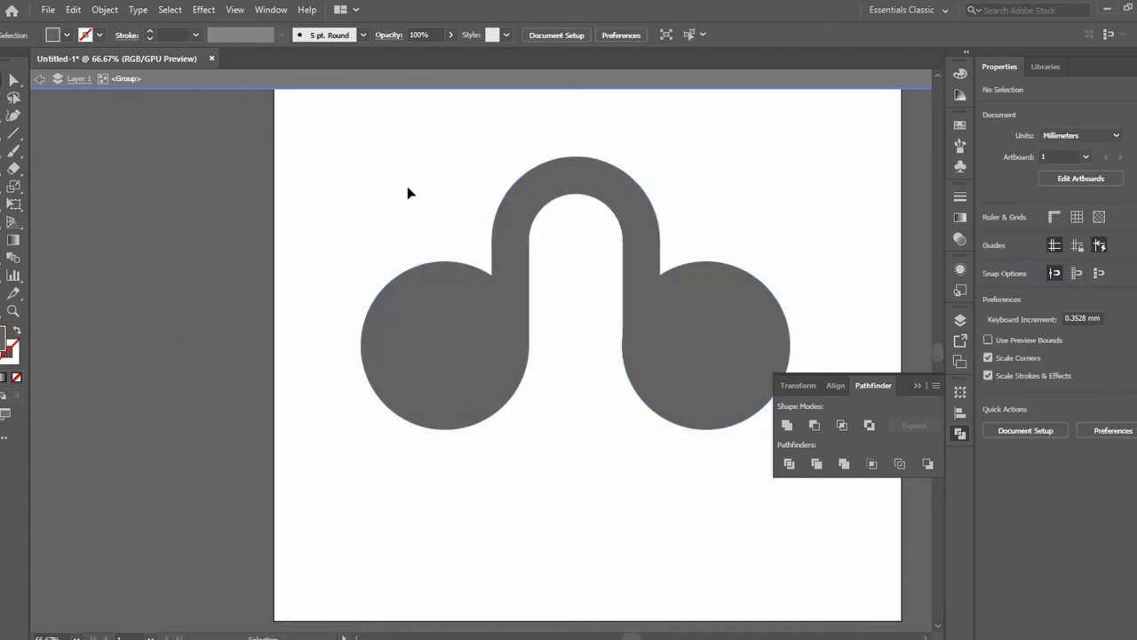
left_click(442, 351)
left_click(708, 335, "shift")
key("Delete")
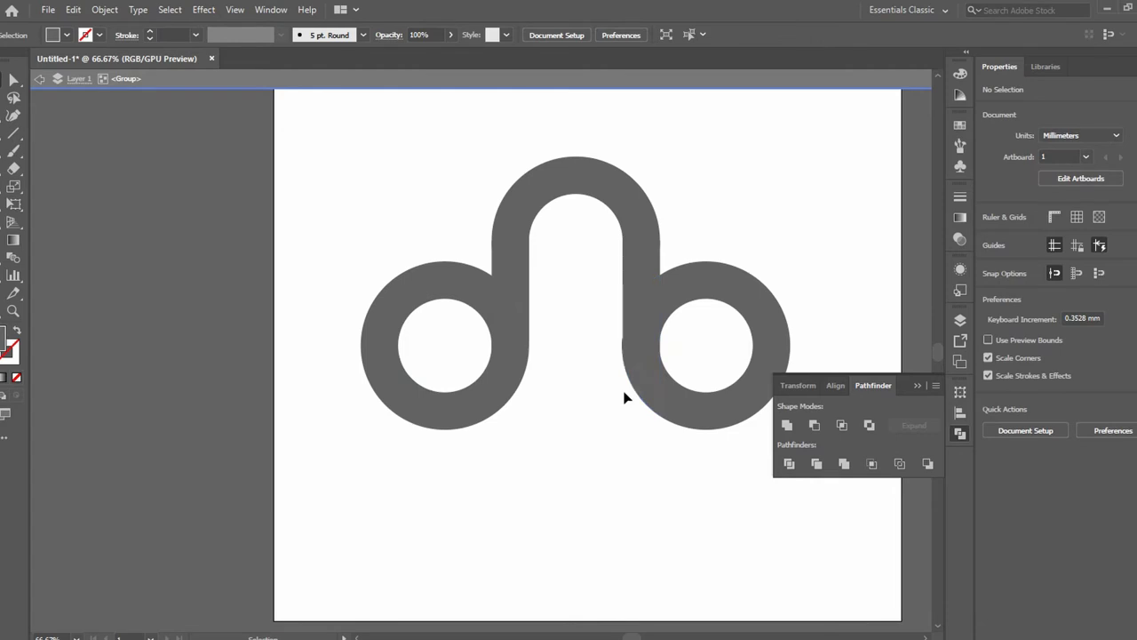
key("ctrl+equal")
key("ctrl+equal")
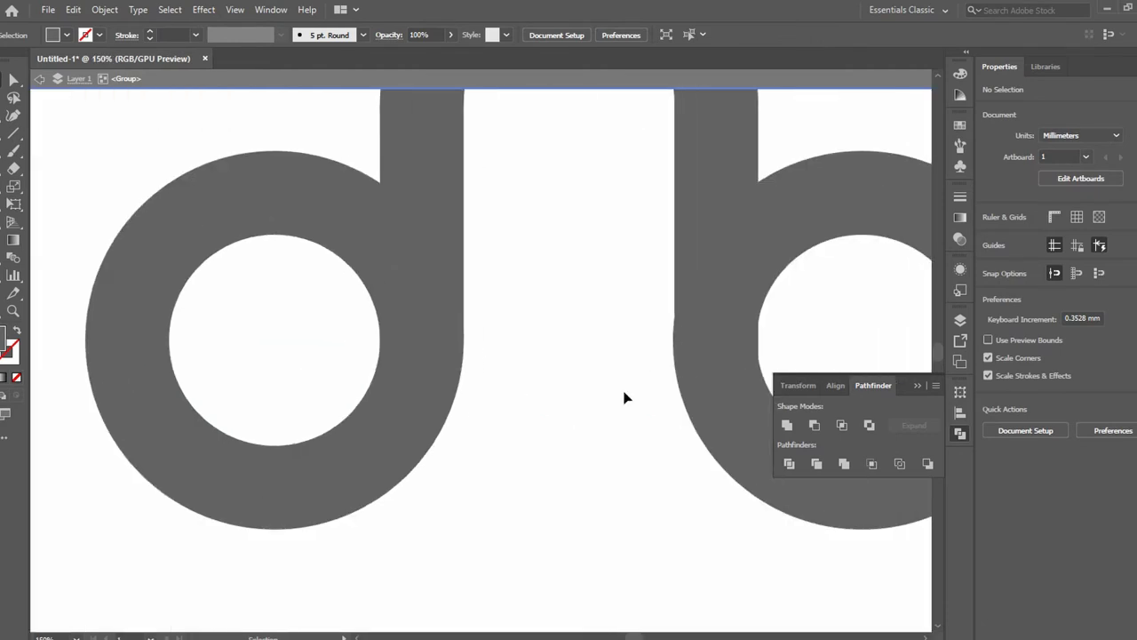
key("ctrl+minus")
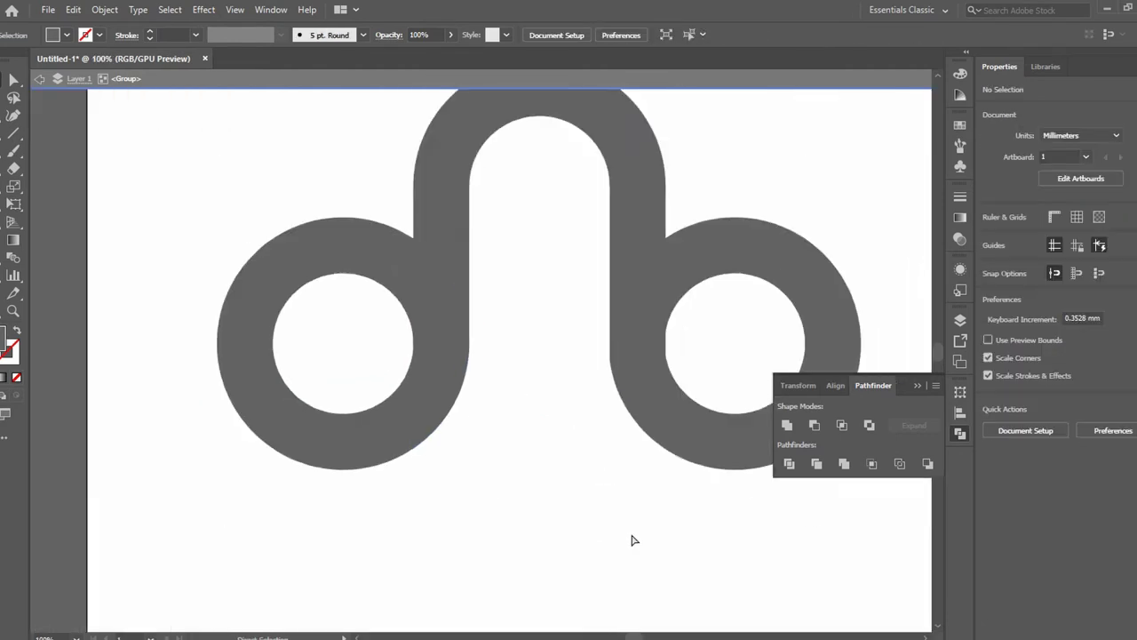
key("ctrl+minus")
key("ctrl+minus")
left_click_drag(322, 176, 661, 462)
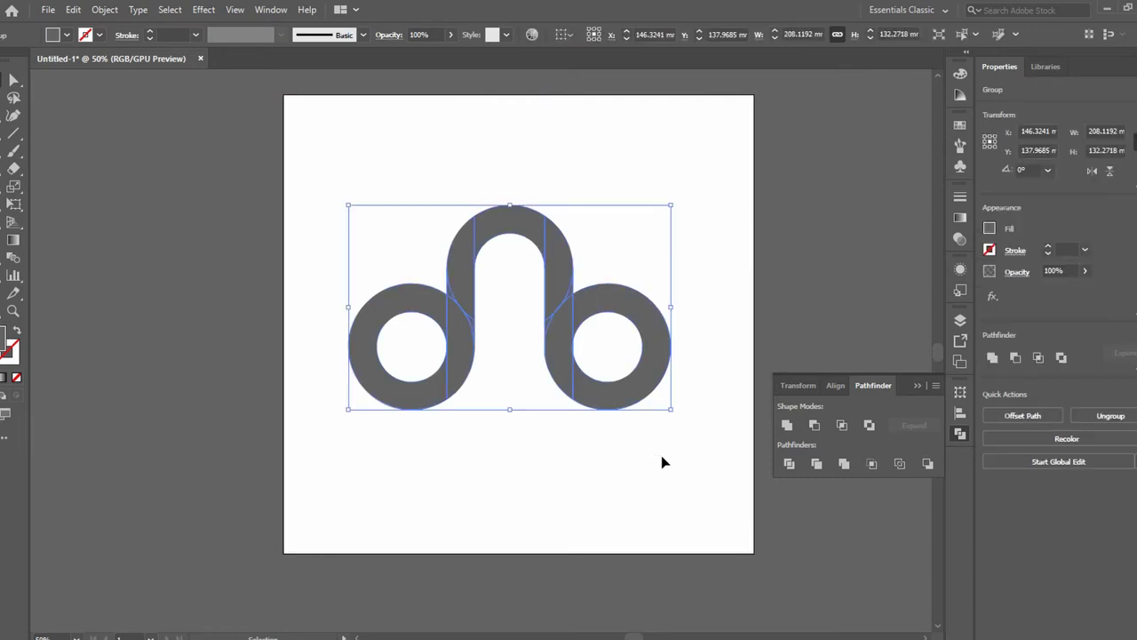
Unite the pieces with Pathfinder, inspect the anchors, then undo the merge.
left_click(786, 426)
key("a")
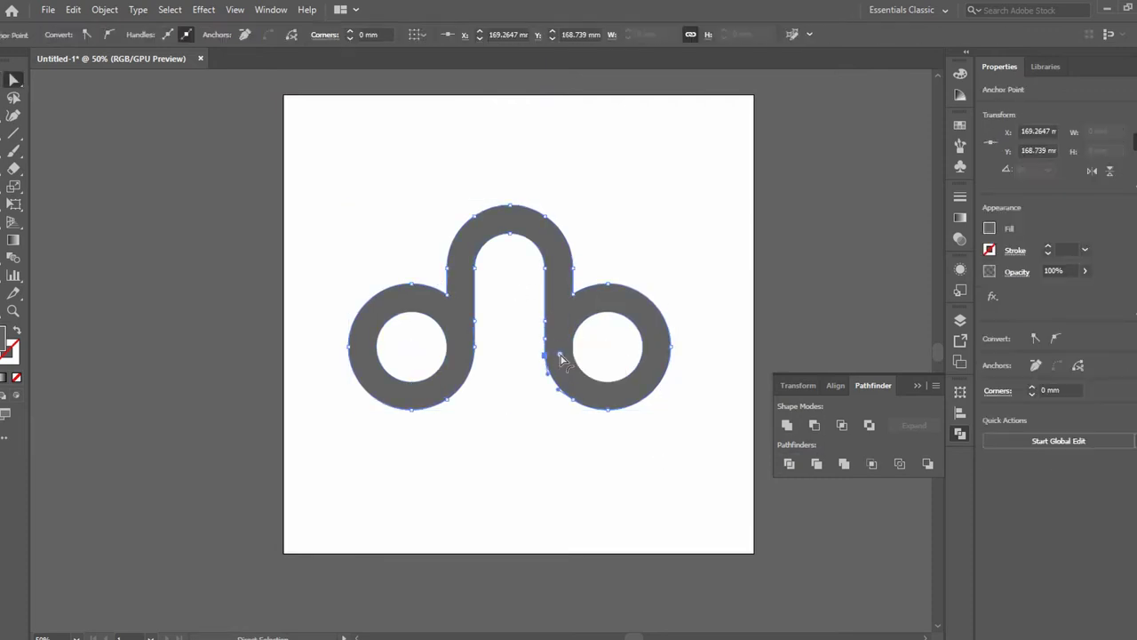
left_click(554, 355)
left_click(685, 272)
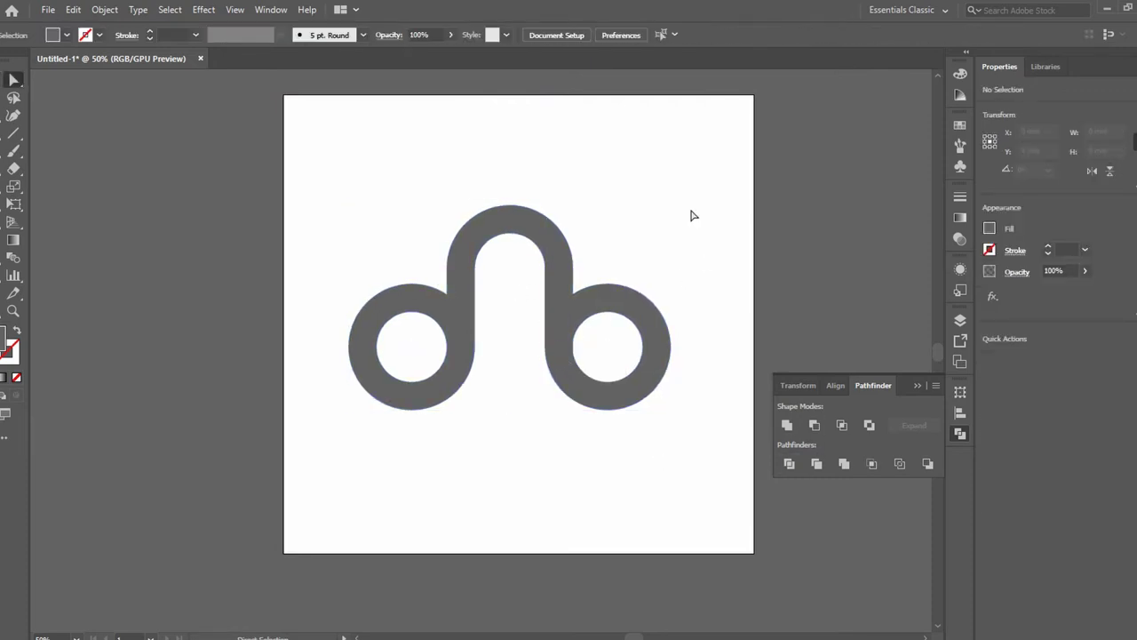
key("ctrl+minus")
key("ctrl+1")
key("ctrl+z")
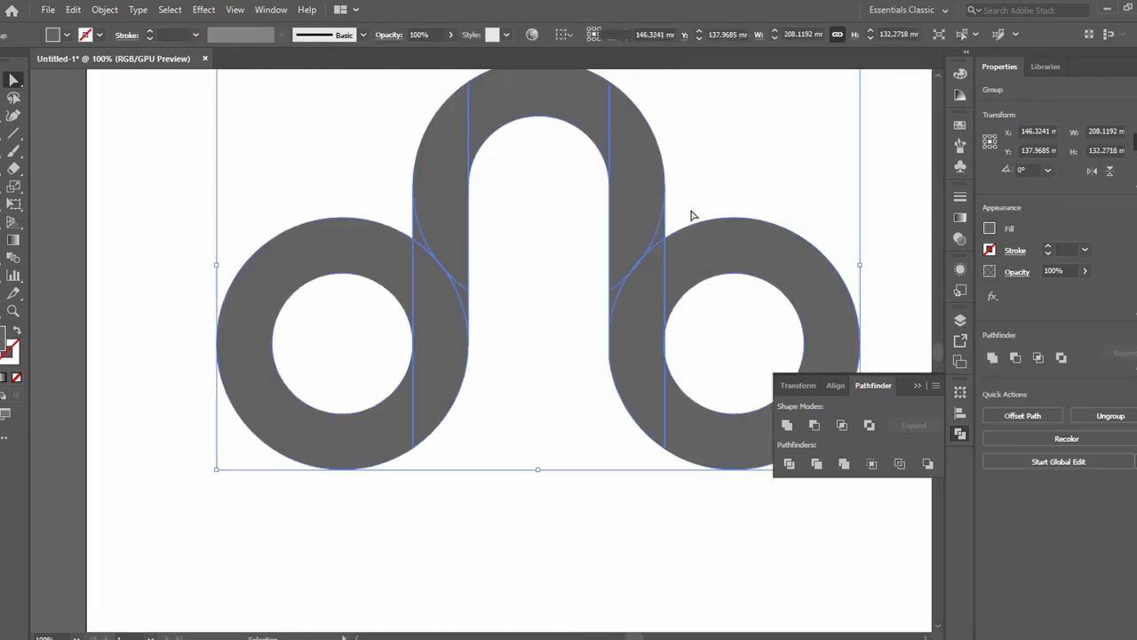
Reselect the loop group and Unite it again into one compound path, checking its anchors.
left_click(667, 347)
double_click(668, 348)
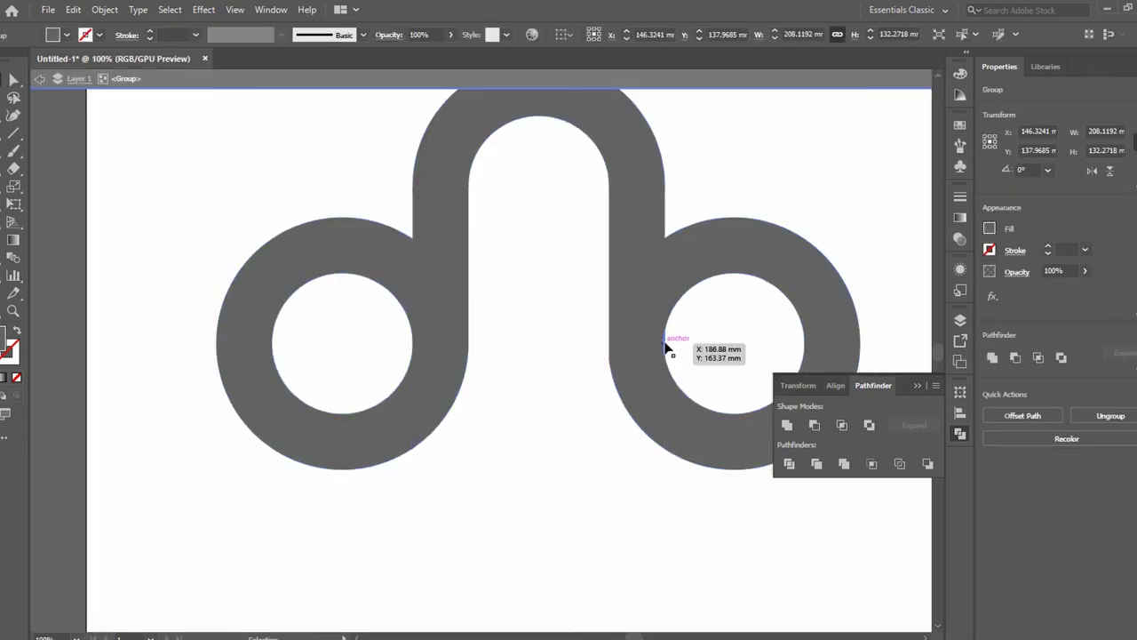
double_click(559, 489)
scroll(558, 490, "up", 3)
scroll(800, 507, "down", 1)
left_click(801, 506)
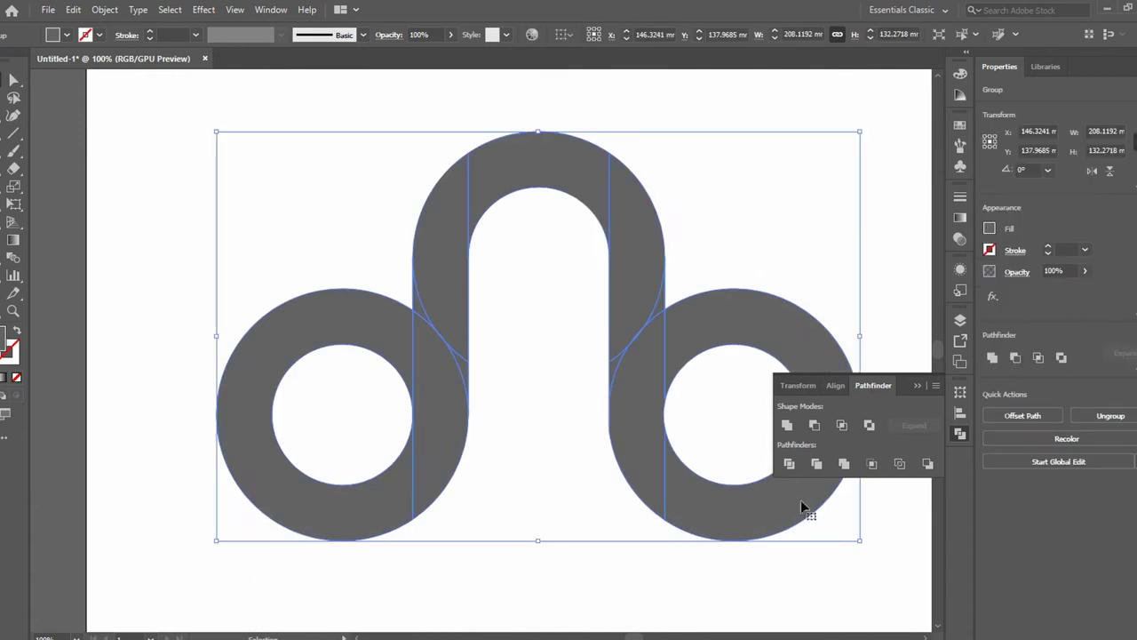
left_click(786, 425)
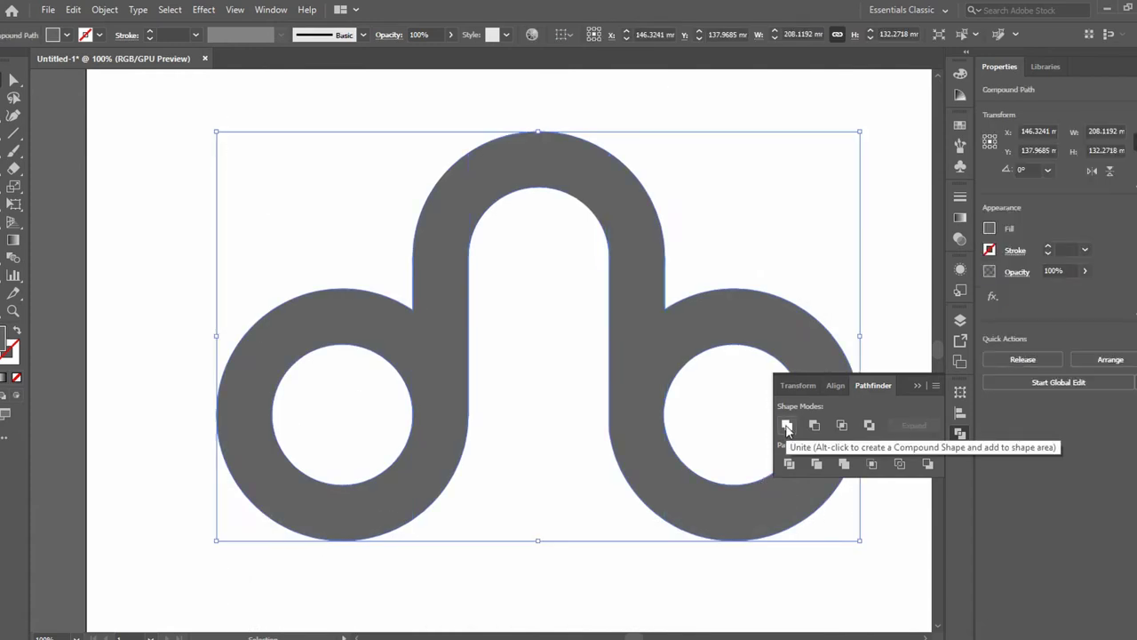
key("a")
left_click(610, 431)
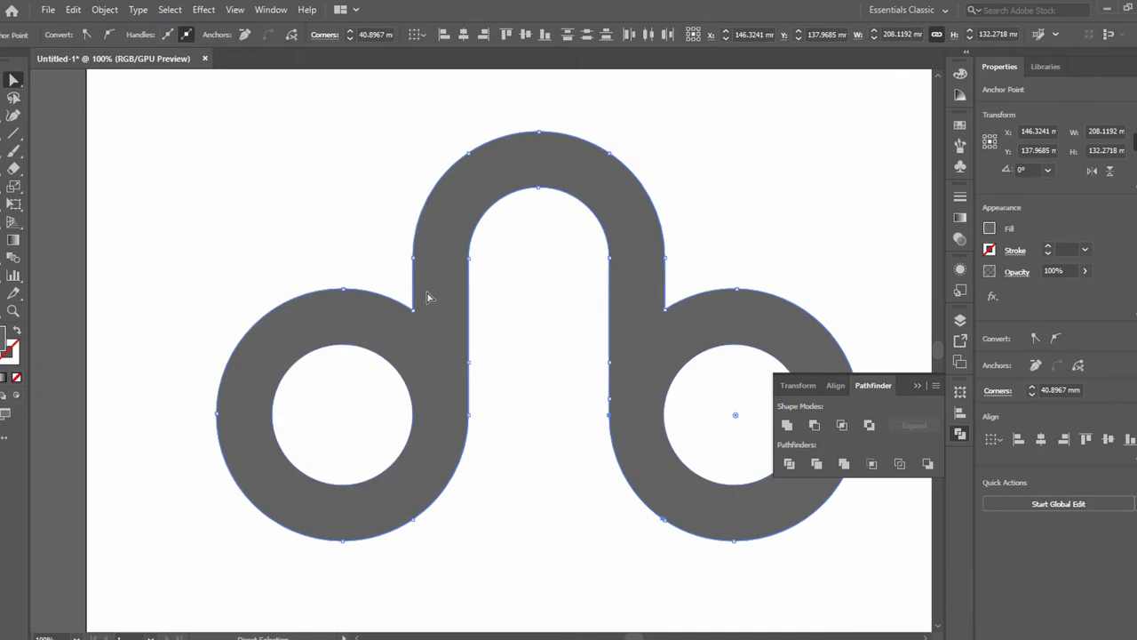
key("ctrl+minus")
left_click(503, 441)
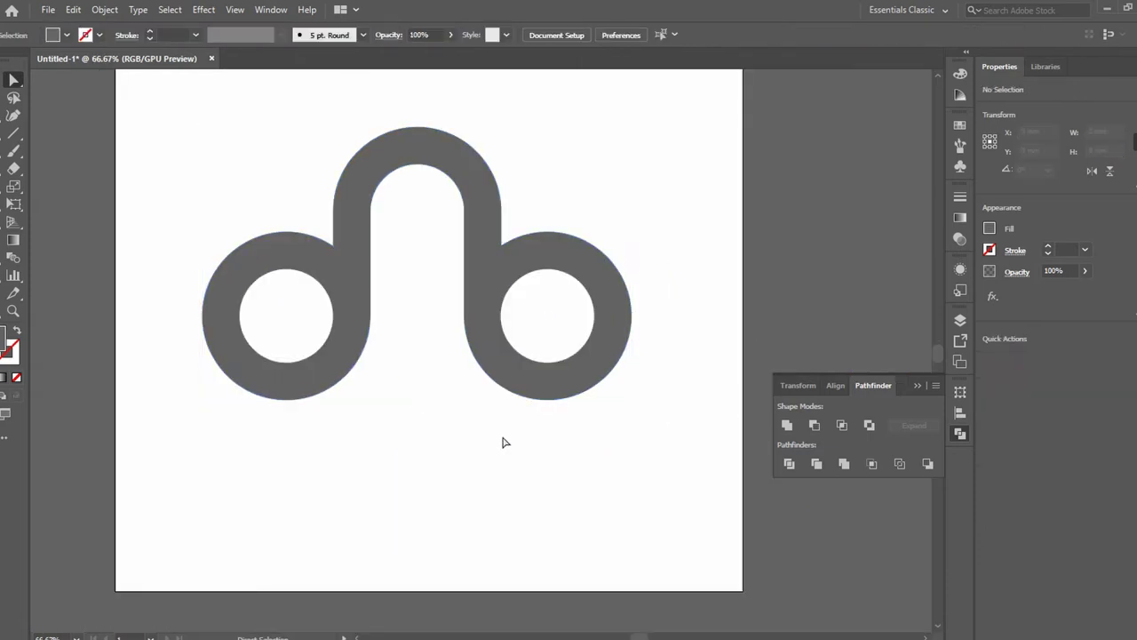
Shrink the loop mark and duplicate it, rotating the copy about 32° clockwise.
left_click(489, 186)
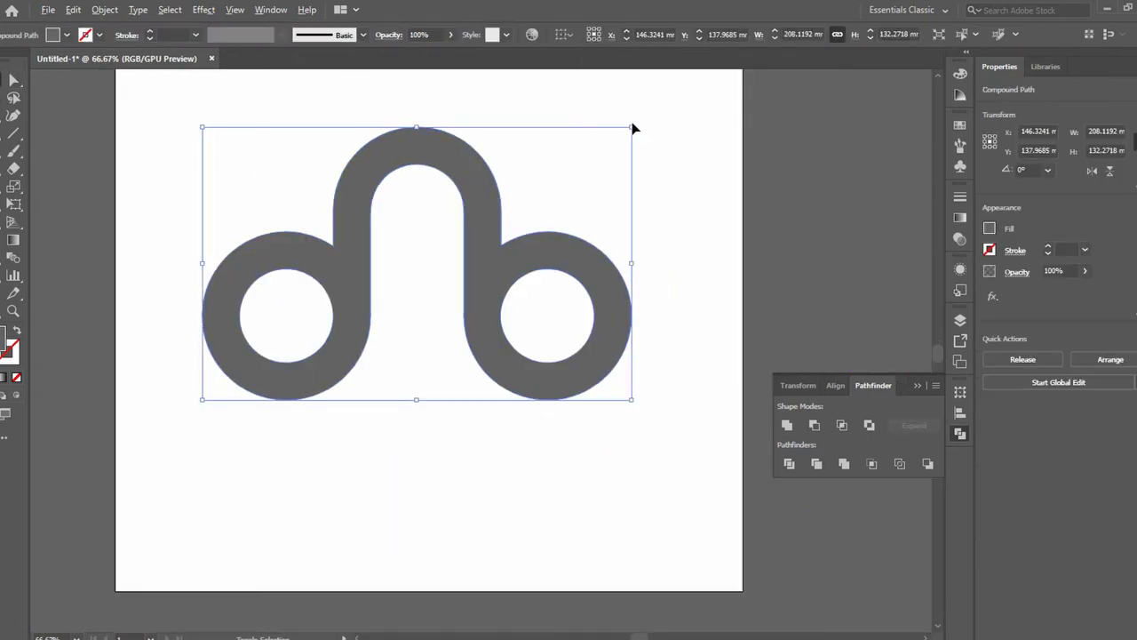
mouse_move(632, 125)
left_mouse_down()
mouse_move(495, 173)
mouse_move(500, 249)
mouse_move(572, 223)
mouse_move(658, 290)
left_mouse_up()
key("ctrl+minus")
key("ctrl+plus")
key("ctrl+plus")
key("ctrl+plus")
left_click_drag(553, 269, 542, 313)
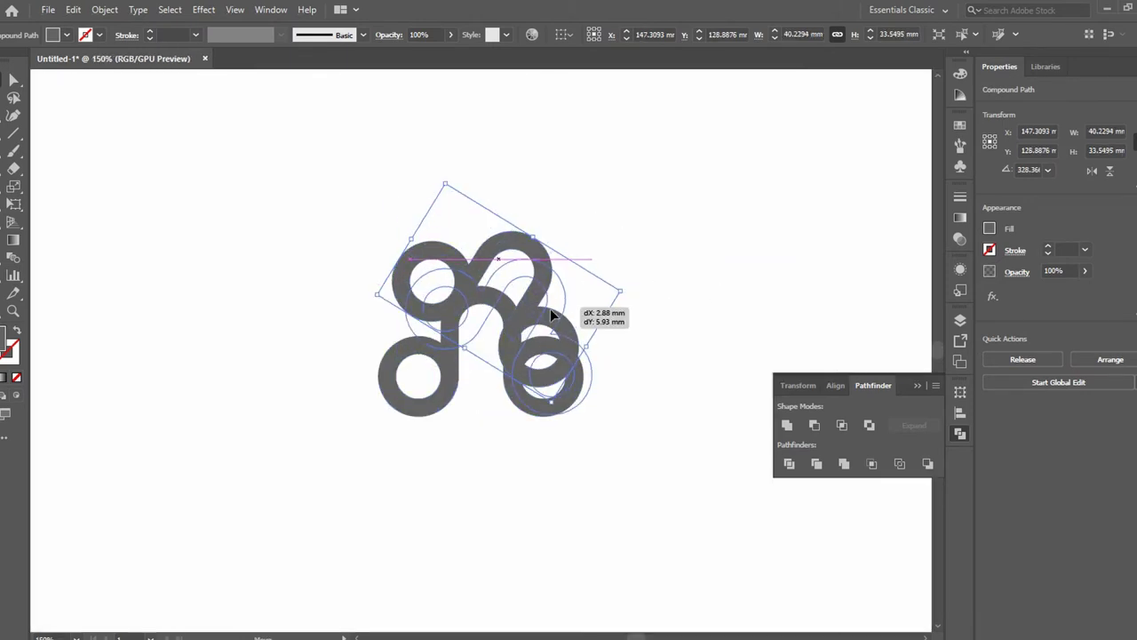
key("Down")
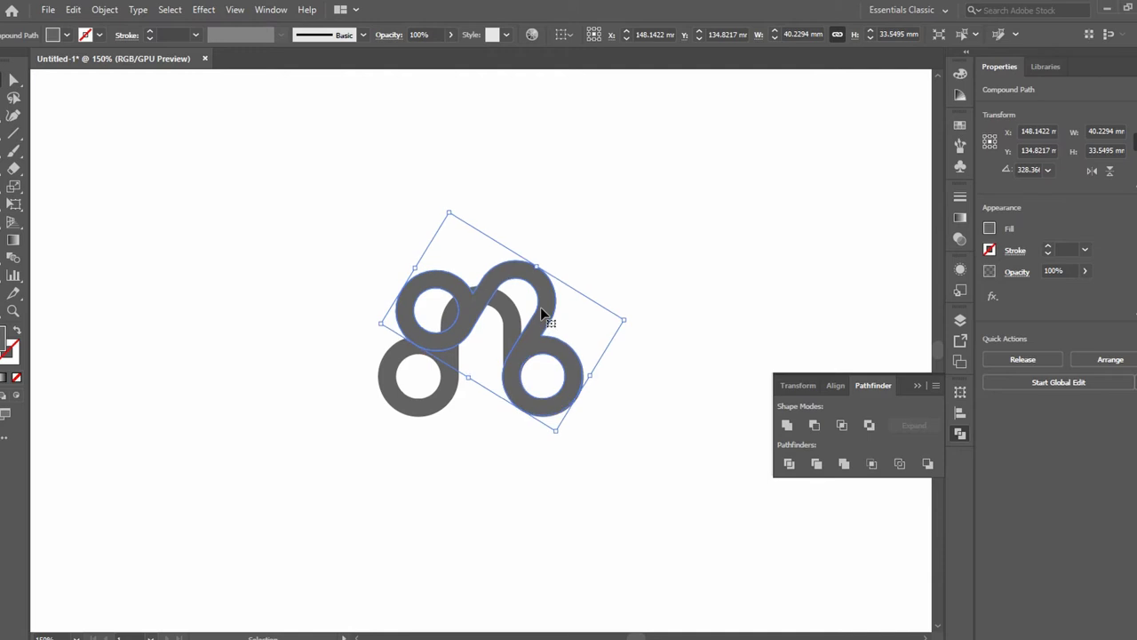
left_click(634, 260)
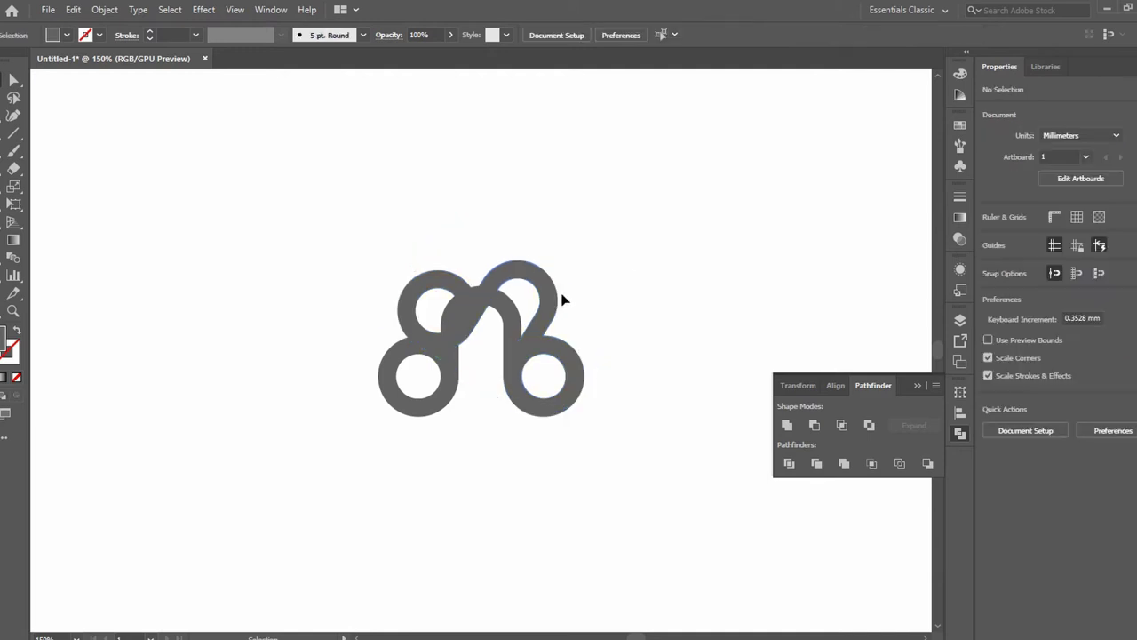
Make a second copy, mirror it horizontally, and place it at the upper left.
mouse_move(561, 297)
left_mouse_down()
mouse_move(565, 249)
mouse_move(540, 255)
left_mouse_up()
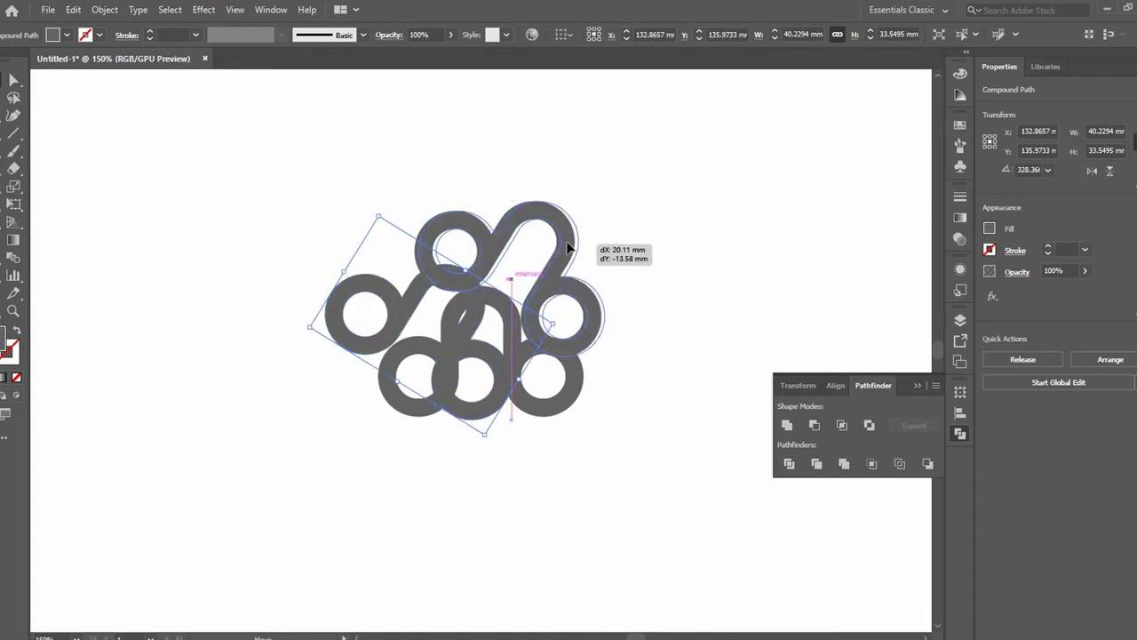
key("ctrl+z")
left_click(1092, 170)
left_click_drag(539, 293, 424, 293)
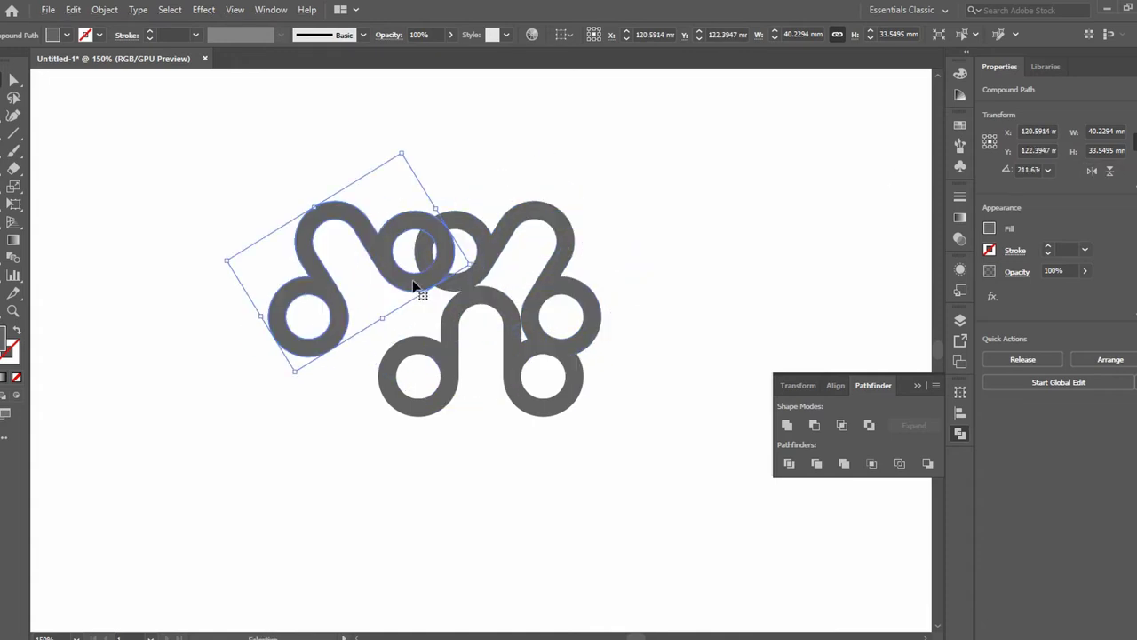
left_click_drag(559, 248, 590, 238)
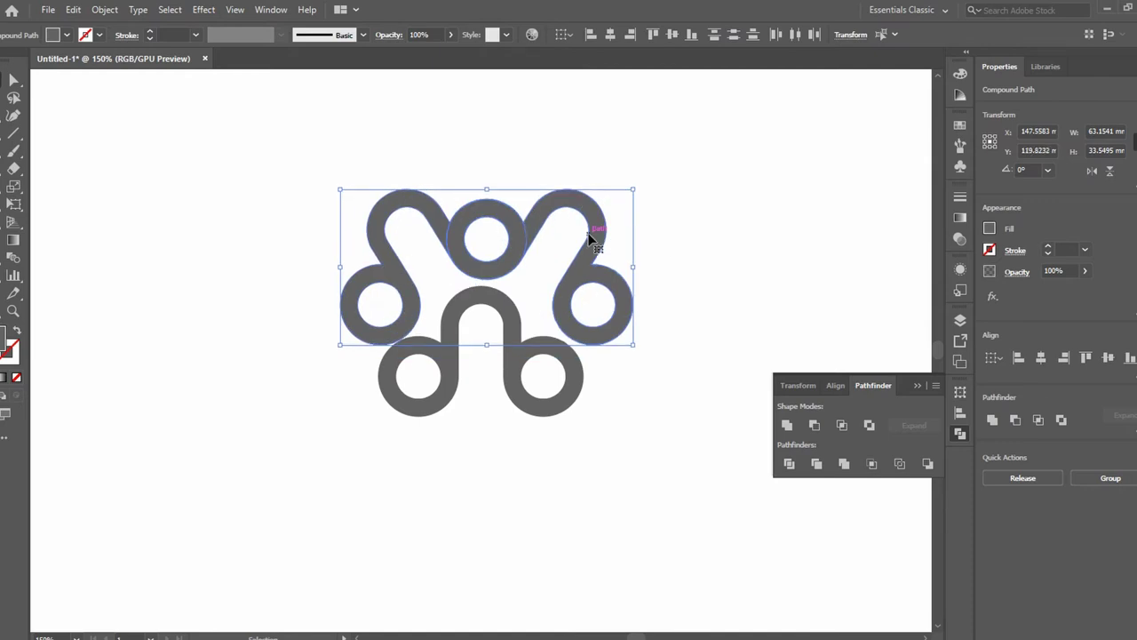
Adjust the rotation and position of the two upper copies.
left_click(591, 238)
left_click_drag(681, 252, 687, 275)
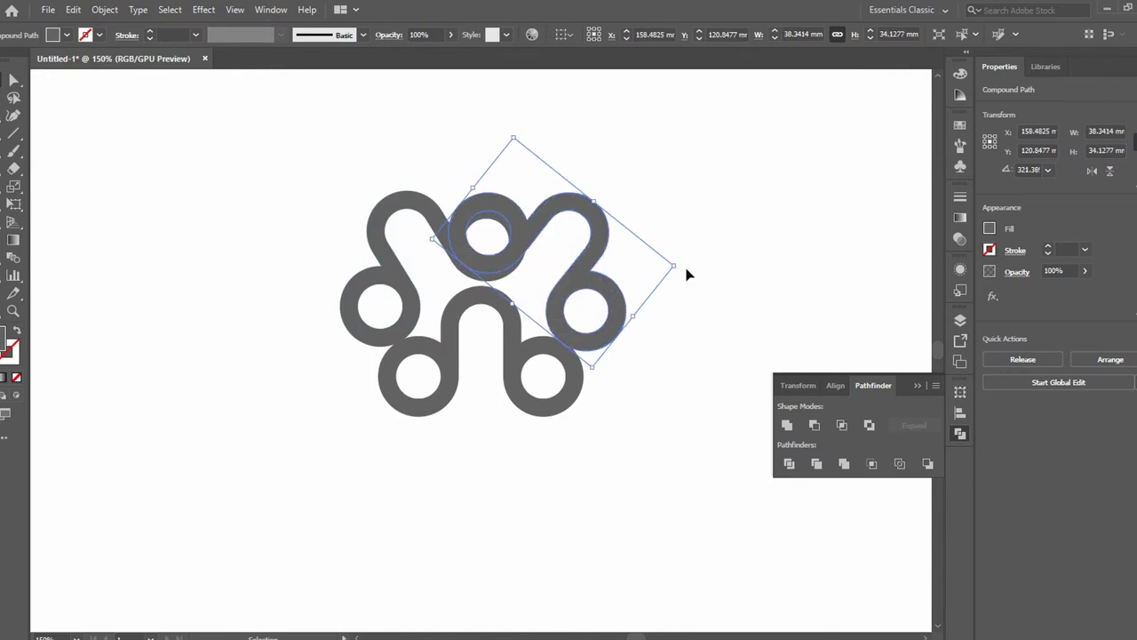
left_click(377, 246, "shift")
left_click_drag(629, 189, 630, 183)
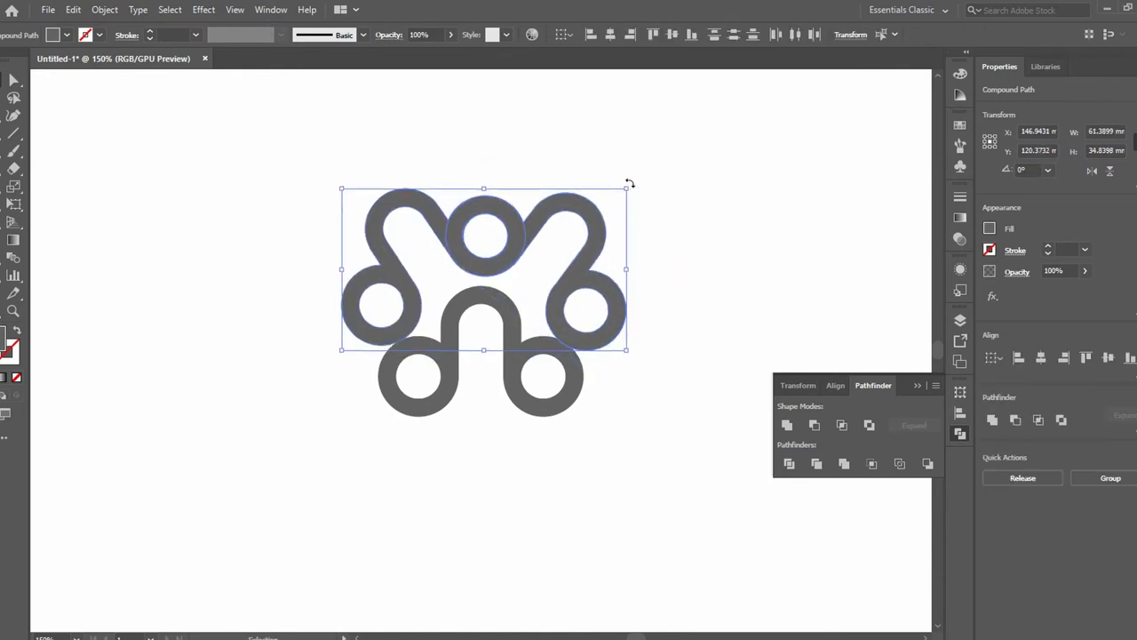
key("Right")
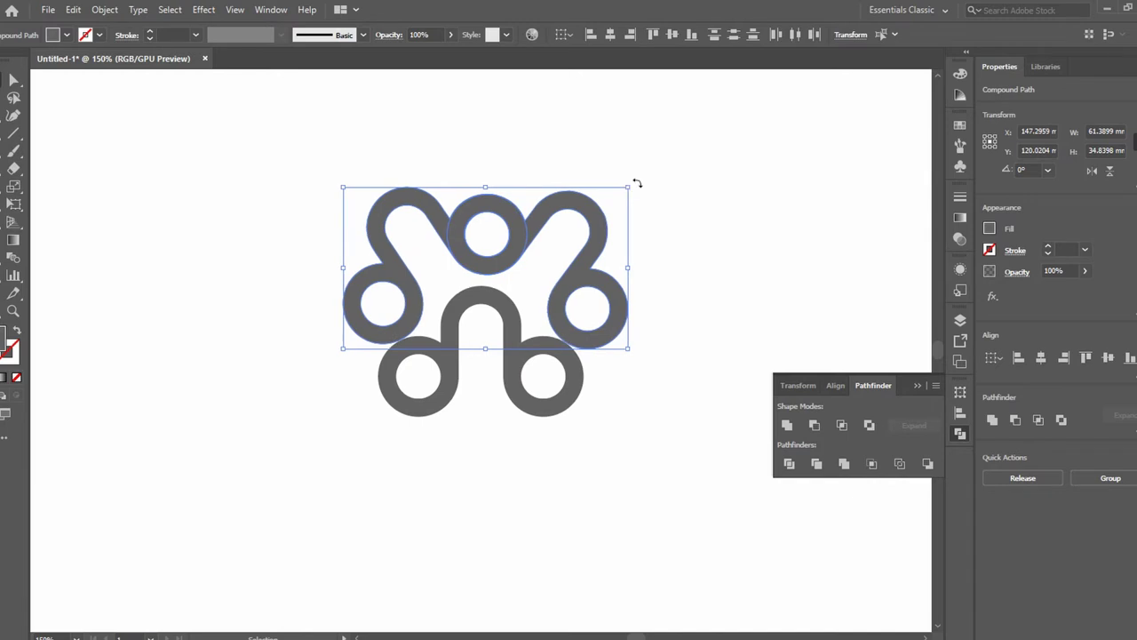
left_click_drag(634, 183, 634, 183)
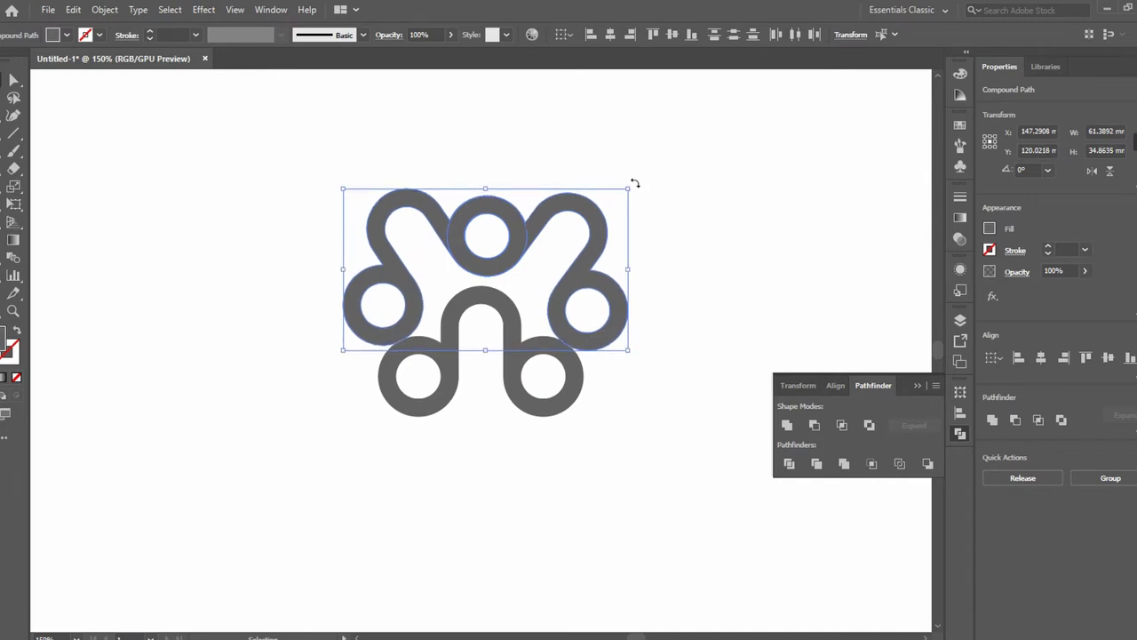
key("Down")
key("Down")
Fine-tune the upper copies' placement and rotation, then group them.
key("Down")
key("Down")
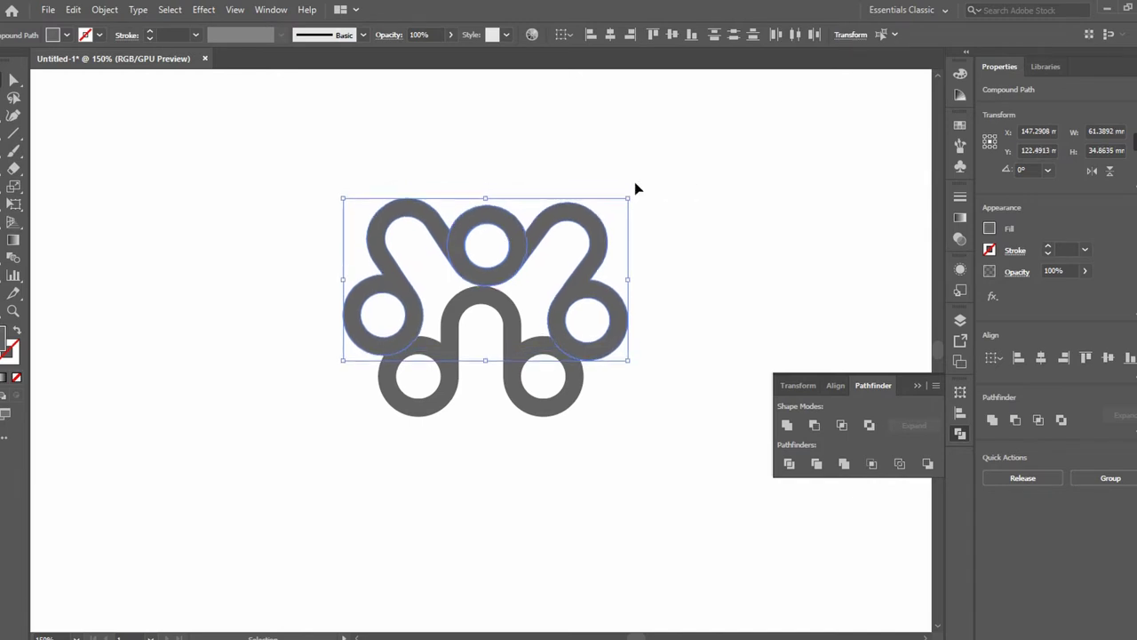
key("Left")
key("Down")
key("Down")
key("Down")
key("Down")
key("Down")
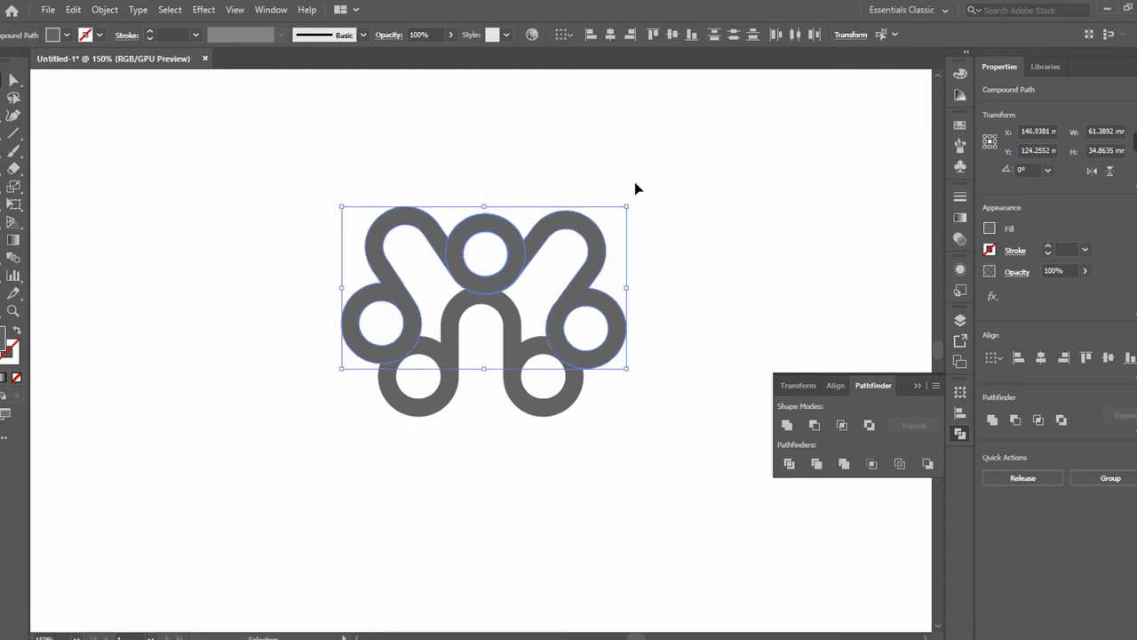
left_click(635, 181)
left_click(418, 234)
left_click_drag(630, 211, 631, 200)
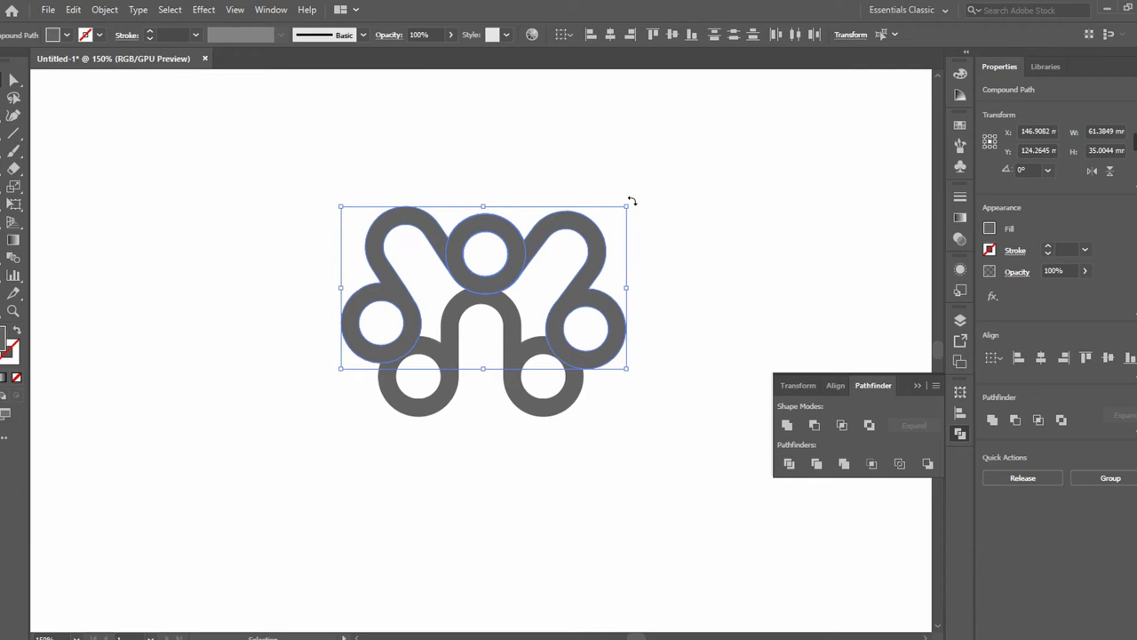
key("ctrl+g")
left_click(648, 241)
Try a vertically flipped copy of the upper group below it, then delete it.
left_click(589, 236)
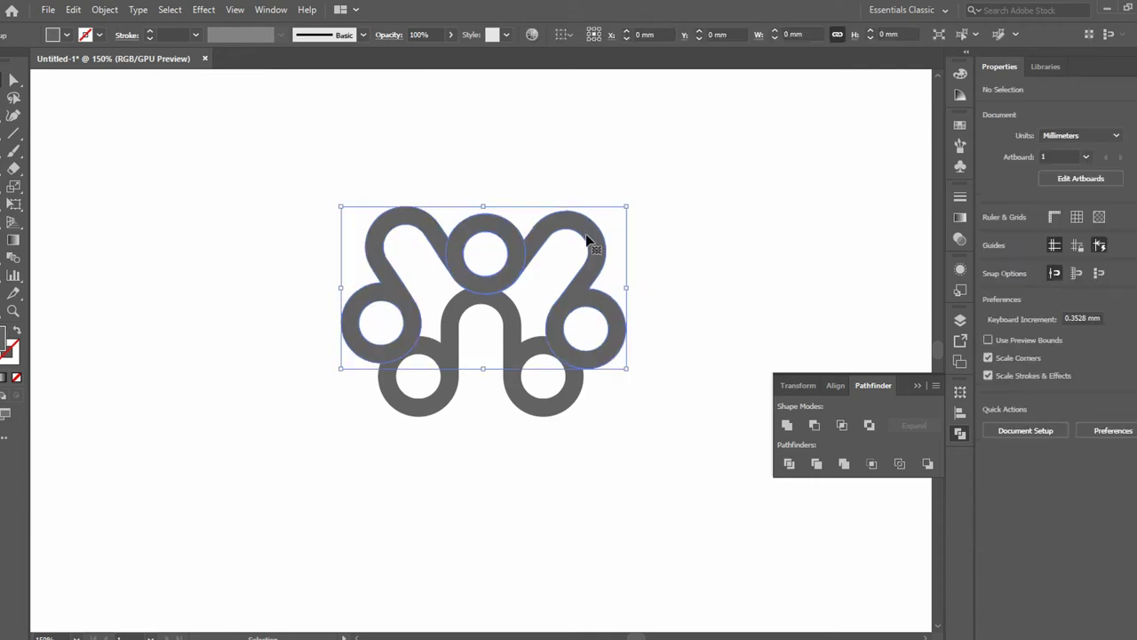
left_click_drag(584, 235, 586, 276)
left_click(1109, 170)
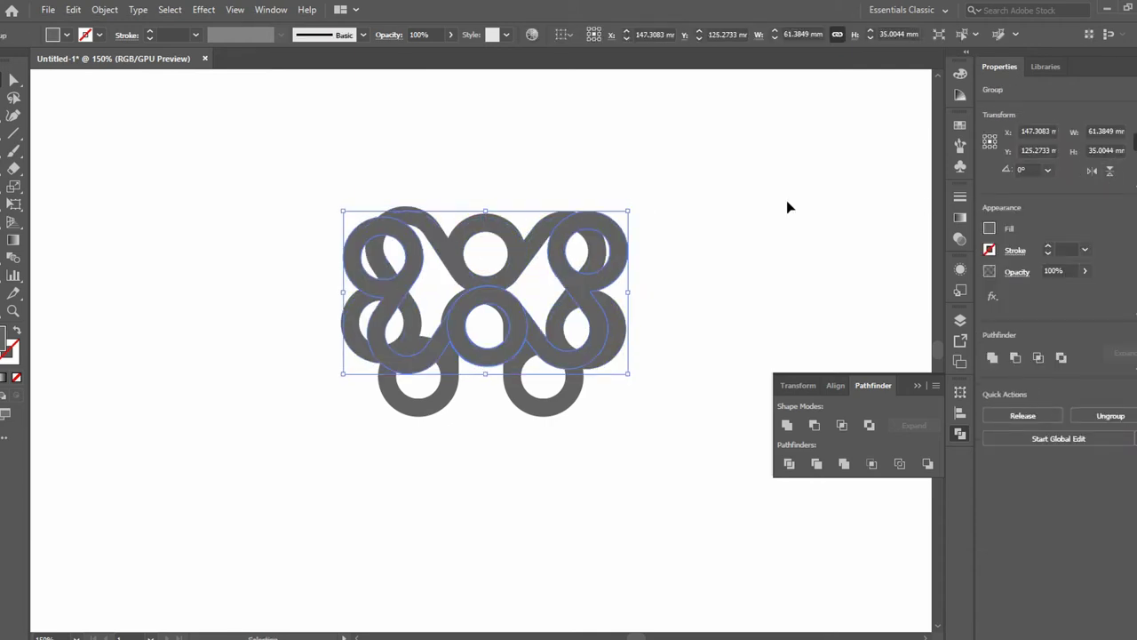
key("shift+Down")
key("shift+Down")
key("shift+Down")
key("shift+Down")
key("shift+Down")
key("shift+Down")
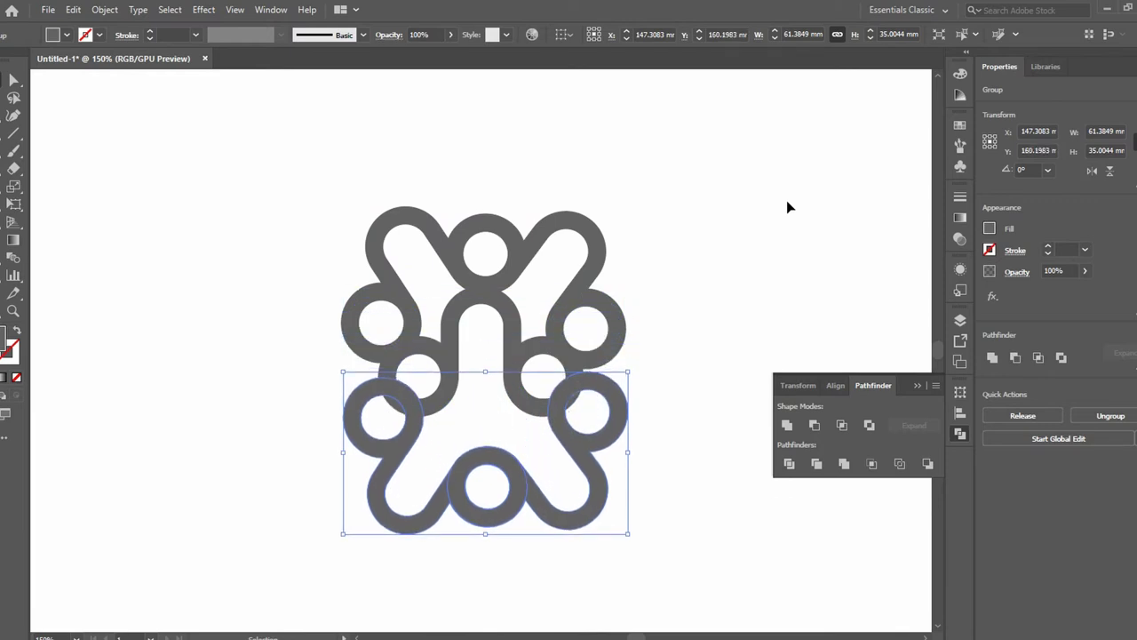
key("shift+Up")
key("shift+Up")
key("shift+Up")
key("shift+Up")
key("shift+Up")
key("shift+Up")
key("shift+Up")
key("shift+Down")
key("shift+Down")
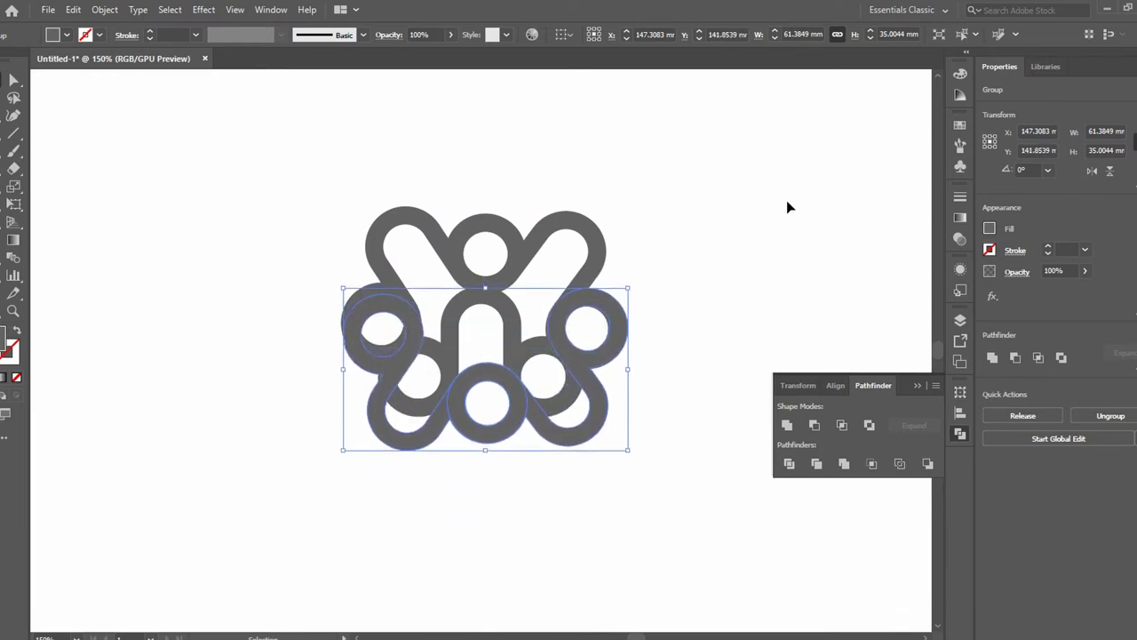
key("Up")
key("Up")
key("Up")
key("shift+Down")
key("shift+Down")
key("shift+Down")
key("shift+Down")
key("shift+Down")
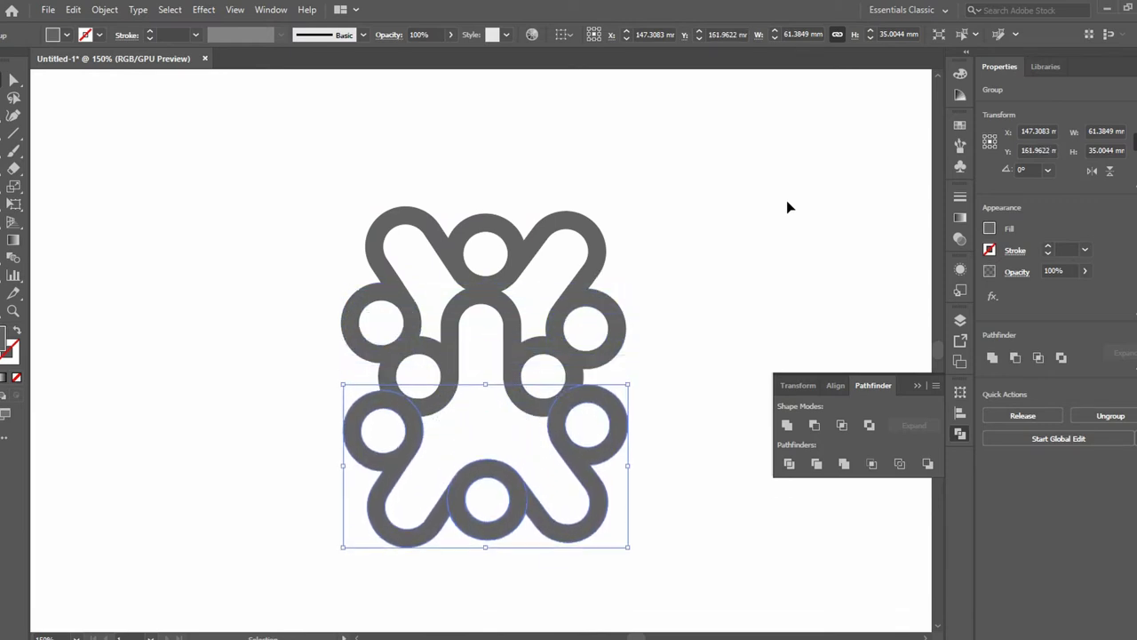
key("Down")
key("Down")
key("Down")
key("Delete")
Discard a stray copy of the loop mark and group all the logo shapes.
left_click(511, 344)
left_click_drag(512, 345, 518, 517)
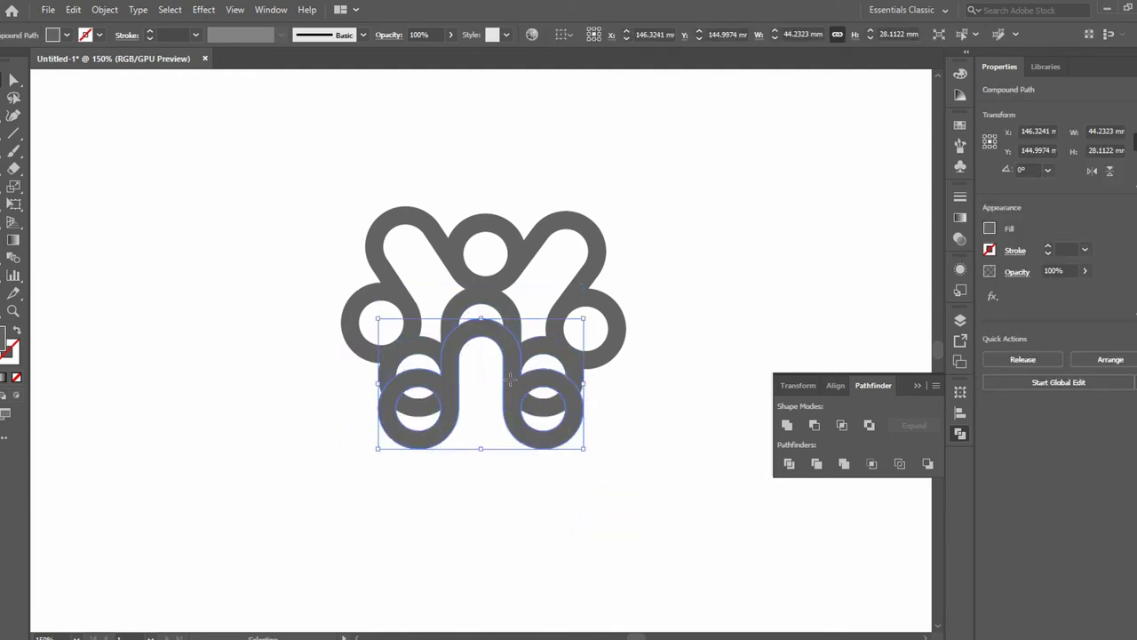
key("Delete")
key("ctrl+a")
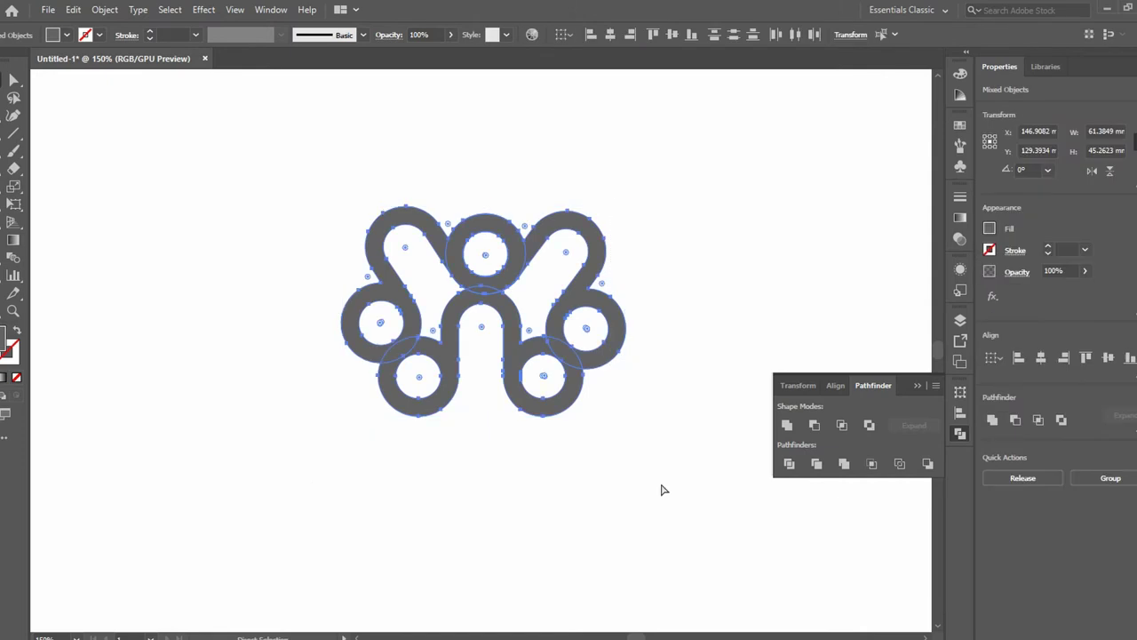
key("ctrl+g")
Place a vertically reflected copy of the grouped logo below the original.
left_click_drag(493, 304, 496, 294)
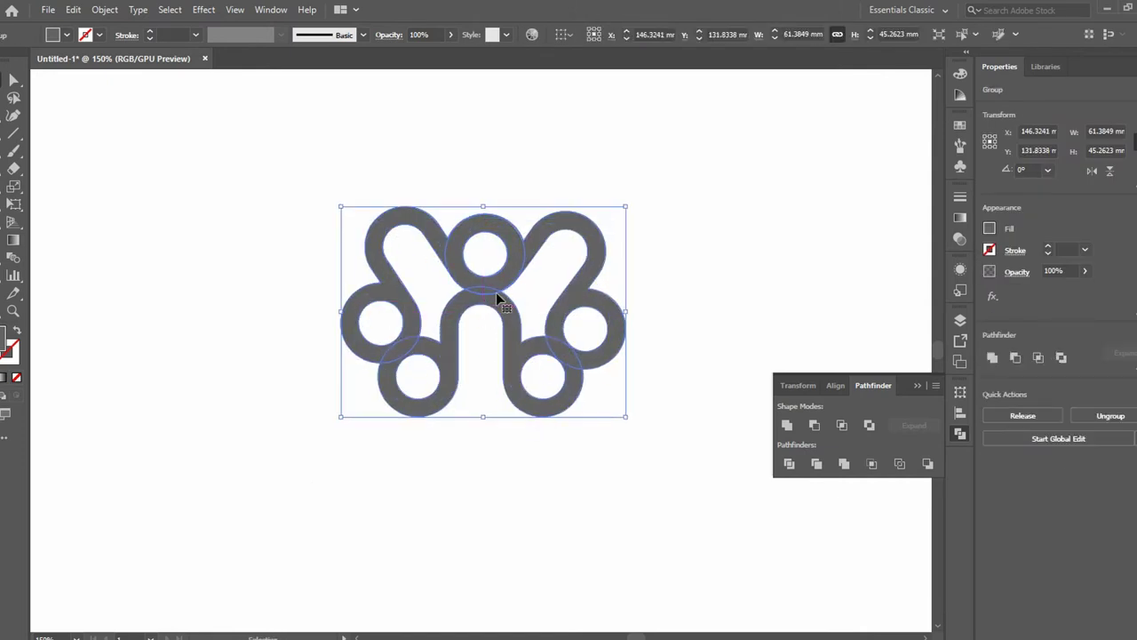
left_click(1109, 170)
left_click_drag(521, 240, 517, 360)
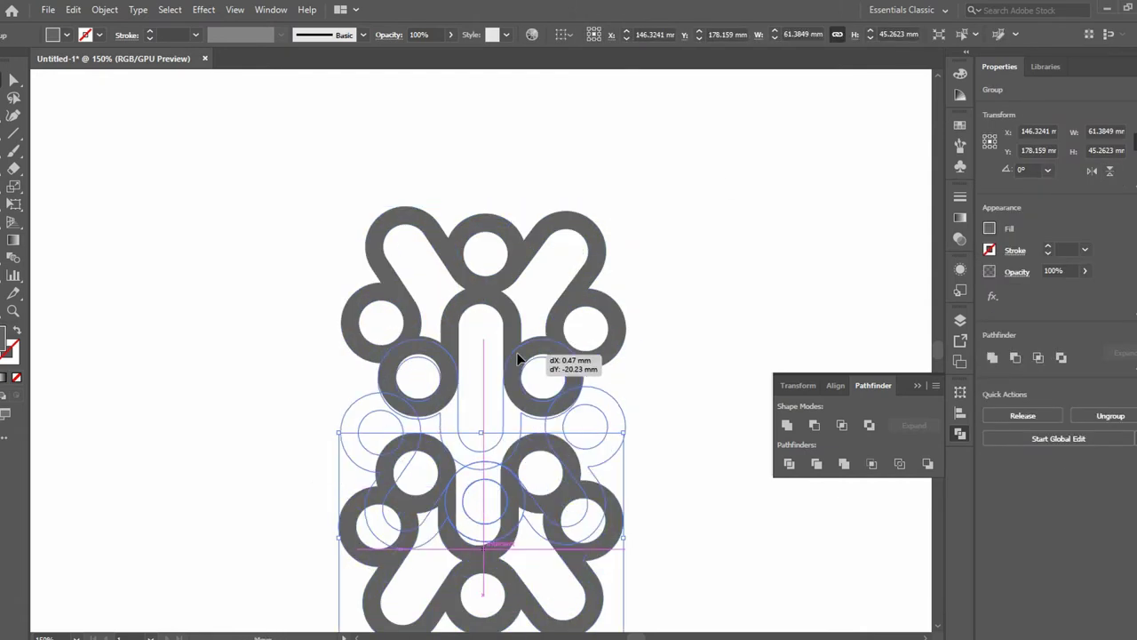
left_click(819, 240)
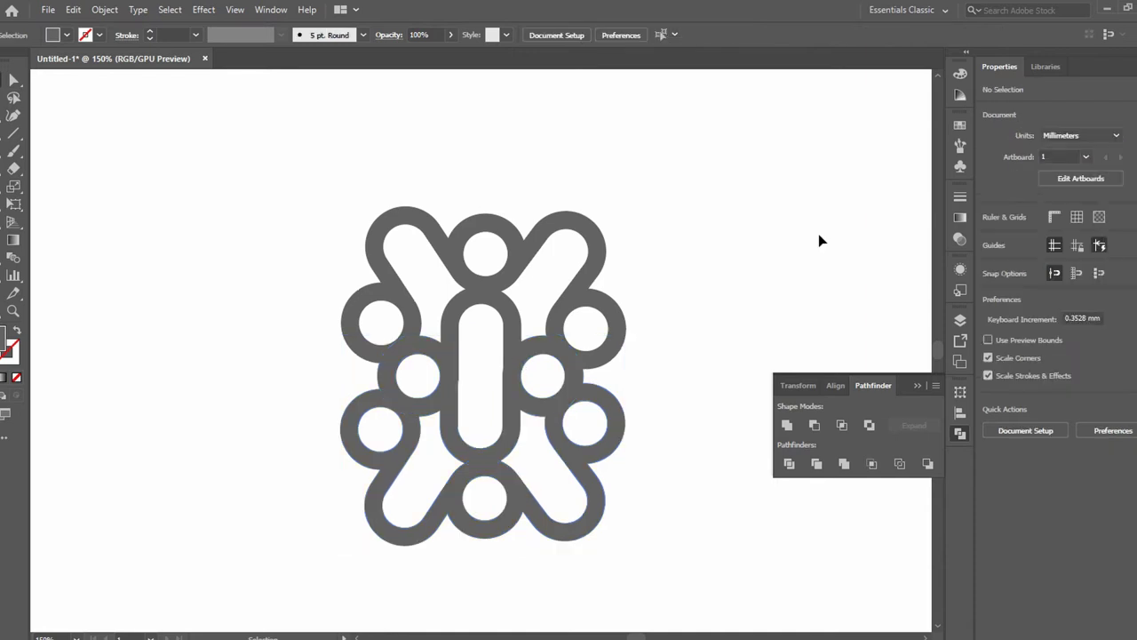
left_click(535, 398)
key("ctrl+equal")
key("shift+Down")
key("shift+Down")
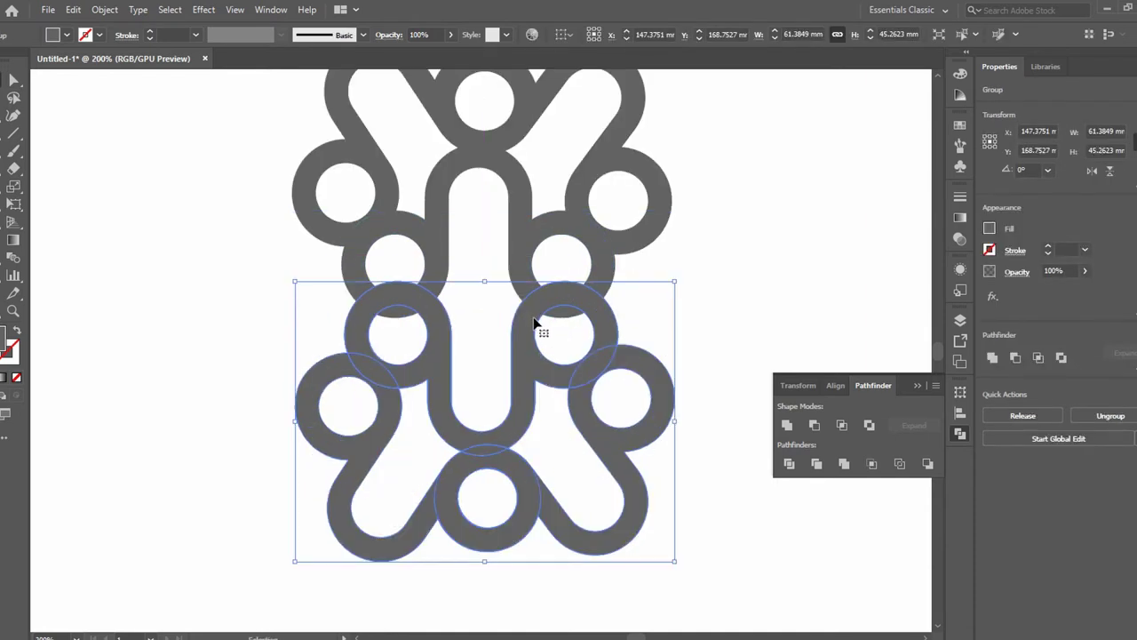
key("shift+Down")
key("ctrl+0")
left_click(585, 348)
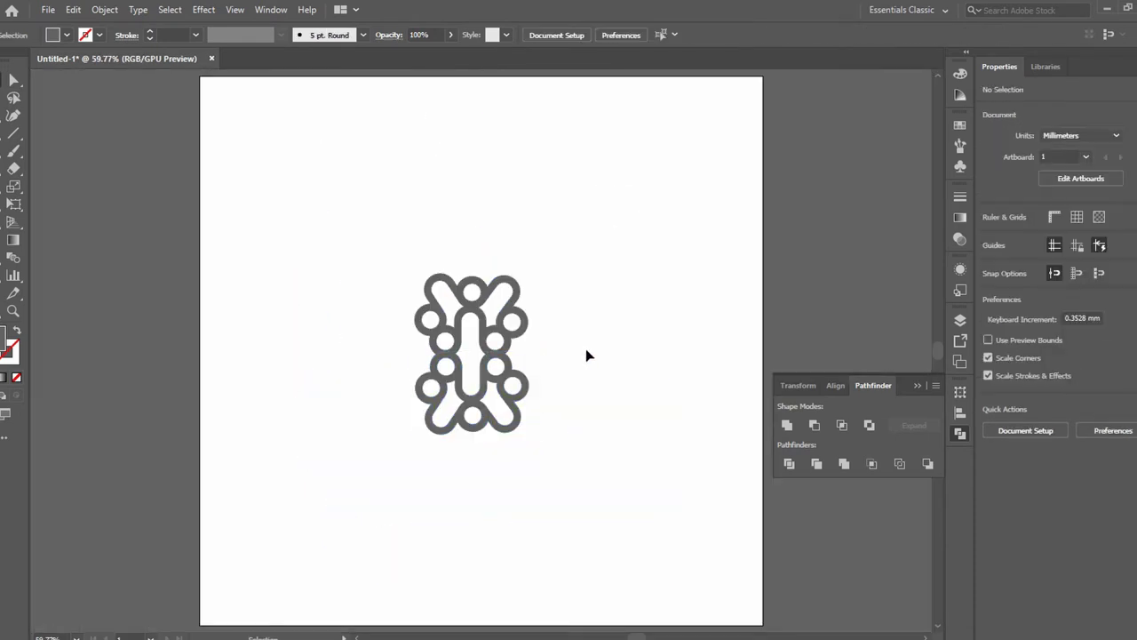
left_click_drag(520, 413, 513, 416)
Nudge the lower copy up so the two halves overlap.
key("ctrl+a")
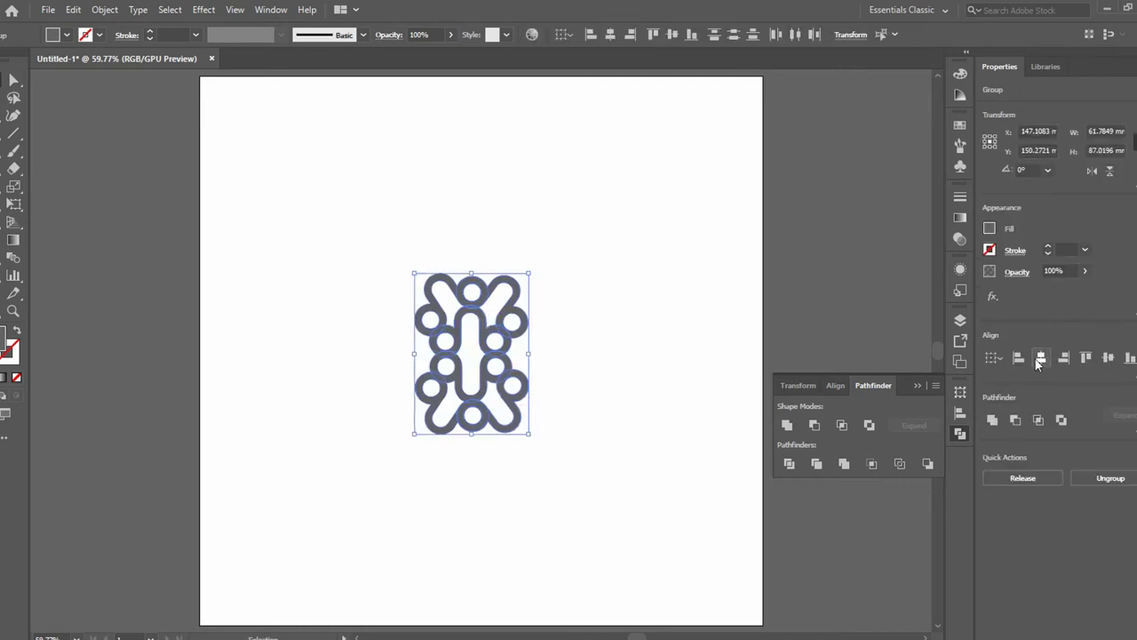
left_click(374, 367)
left_click(471, 406)
key("ctrl+equal")
key("ctrl+equal")
key("ctrl+equal")
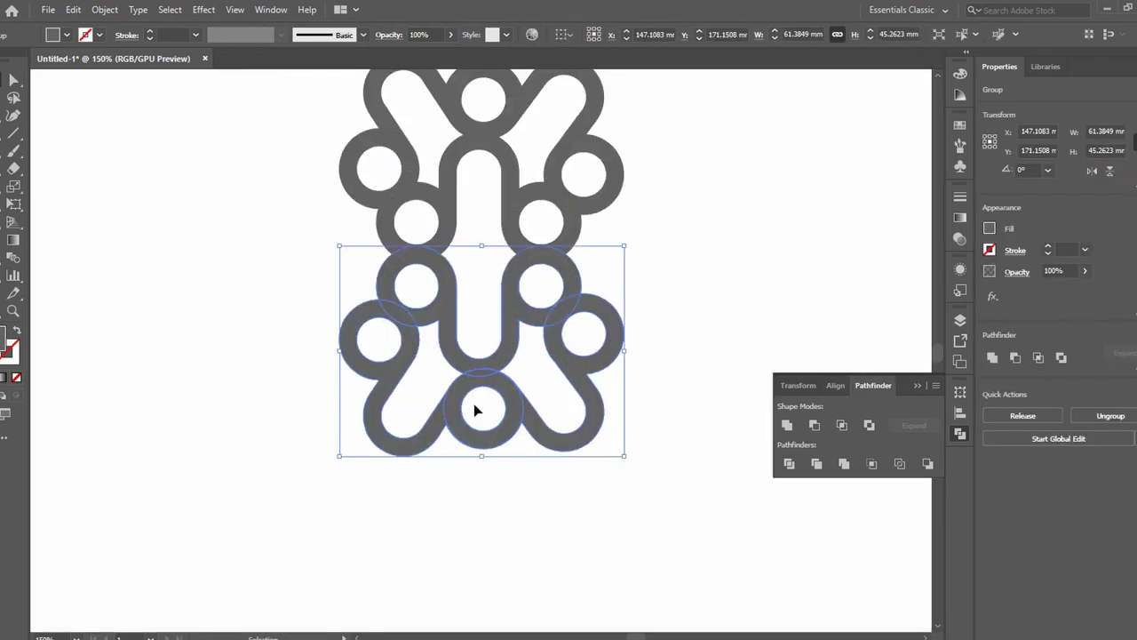
key("shift+Up")
key("shift+Up")
key("shift+Up")
key("shift+Up")
key("shift+Up")
left_click(545, 472)
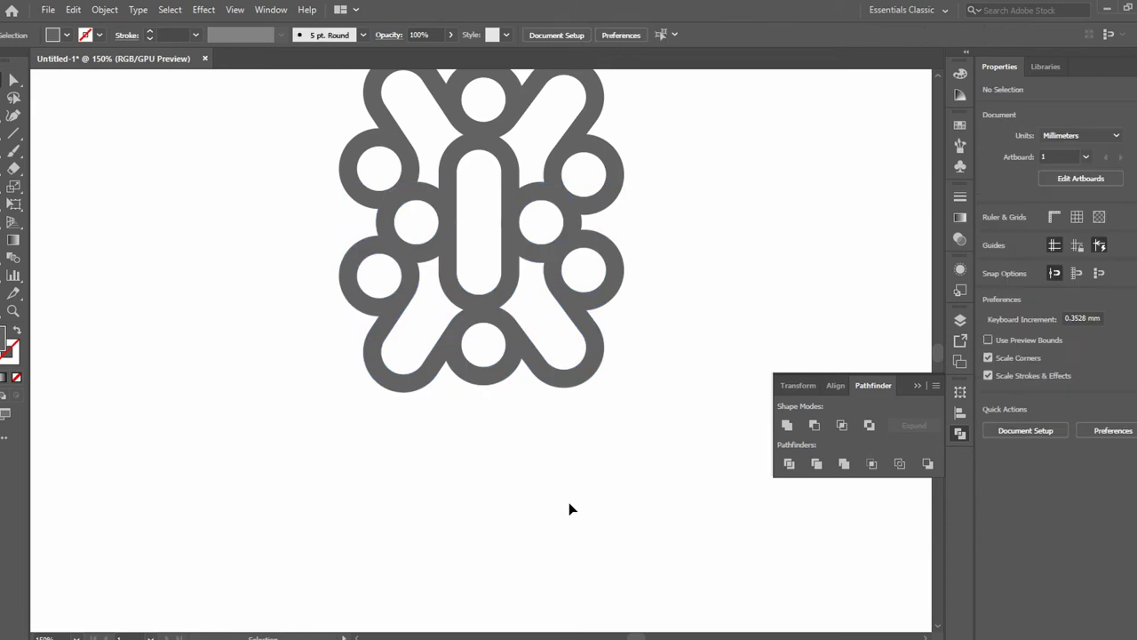
key("ctrl+0")
Move the whole monogram up and right on the artboard.
left_click(462, 302)
left_click_drag(351, 203, 545, 431)
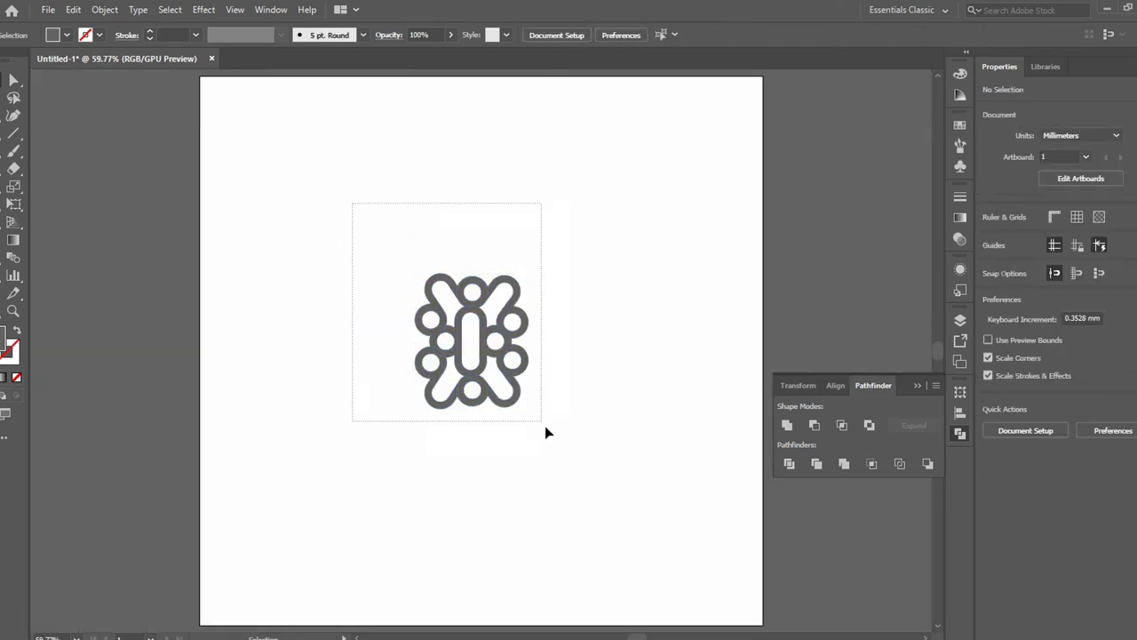
left_click_drag(483, 382, 506, 350)
left_click(339, 325)
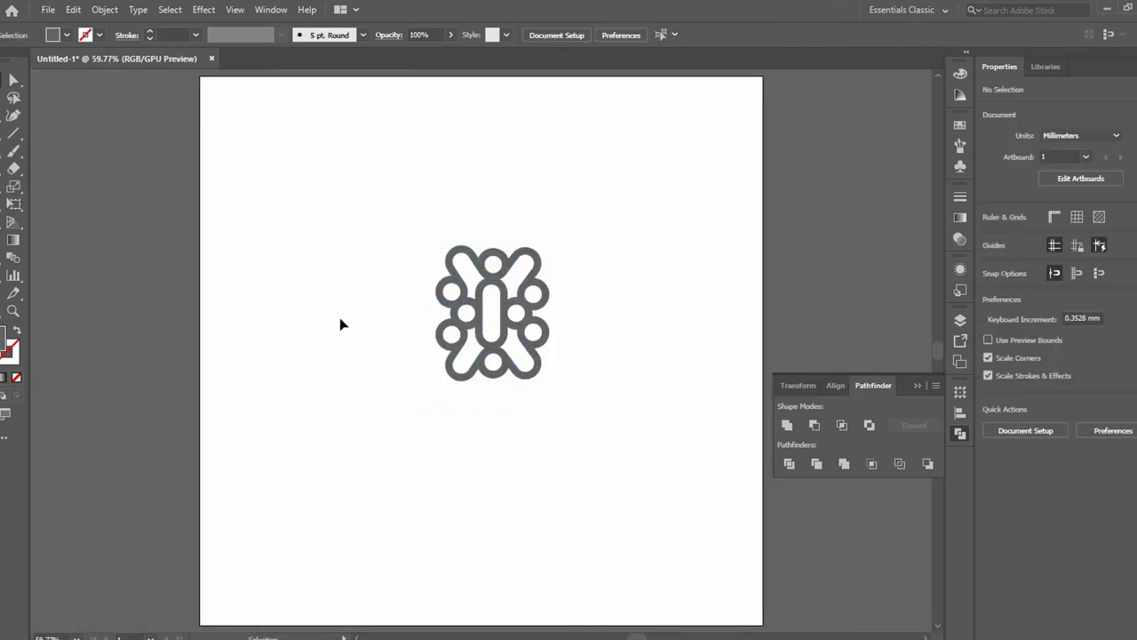
key("t")
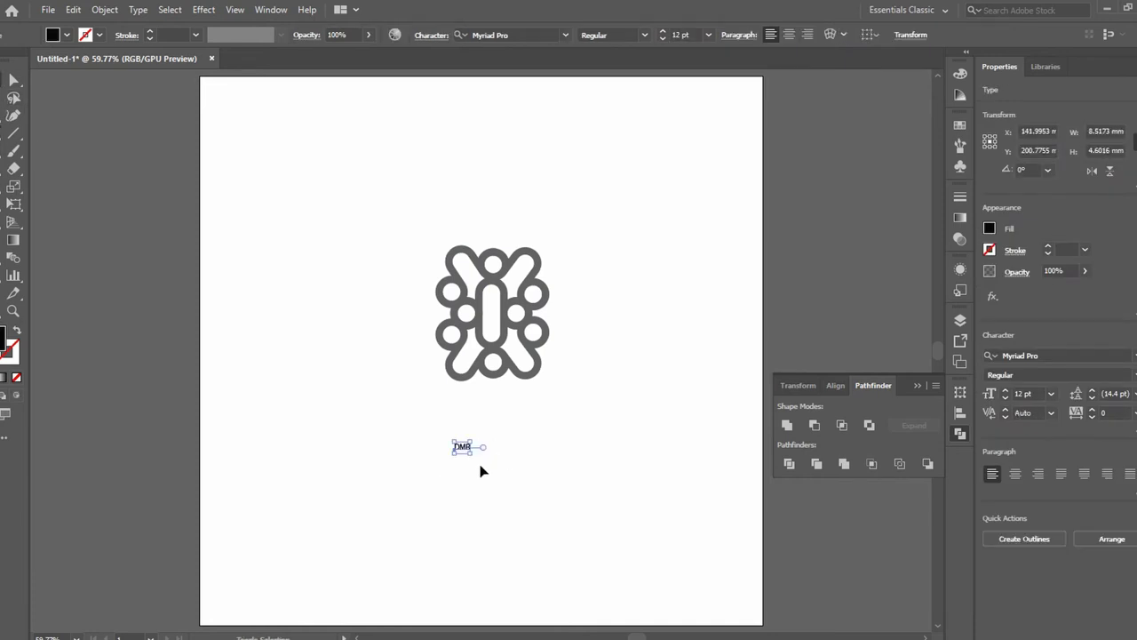
Enlarge the DMB lettering beneath the monogram and set it in Gotham.
left_click_drag(480, 470, 604, 511)
left_click_drag(533, 444, 511, 415)
left_click(483, 335, "shift")
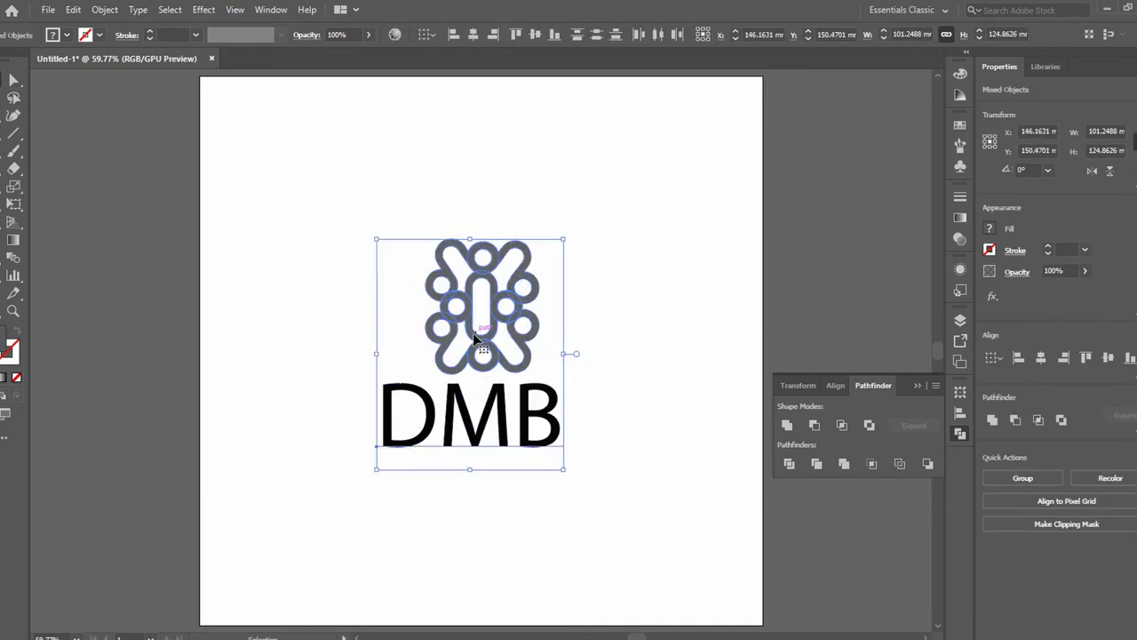
left_click(648, 257)
left_click(549, 422)
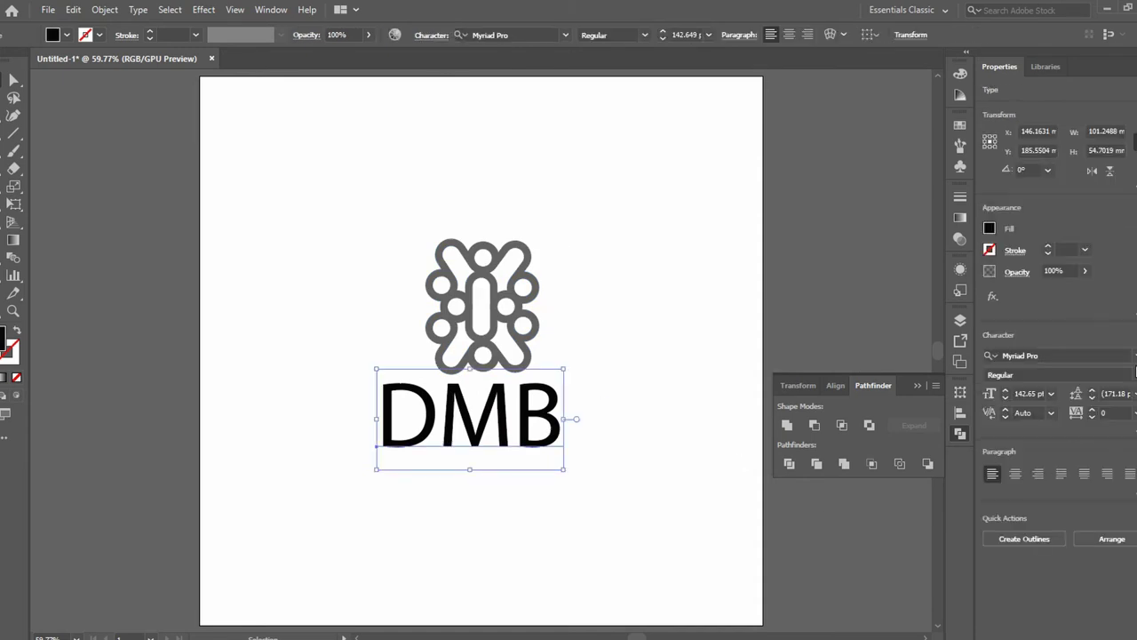
left_click(1134, 356)
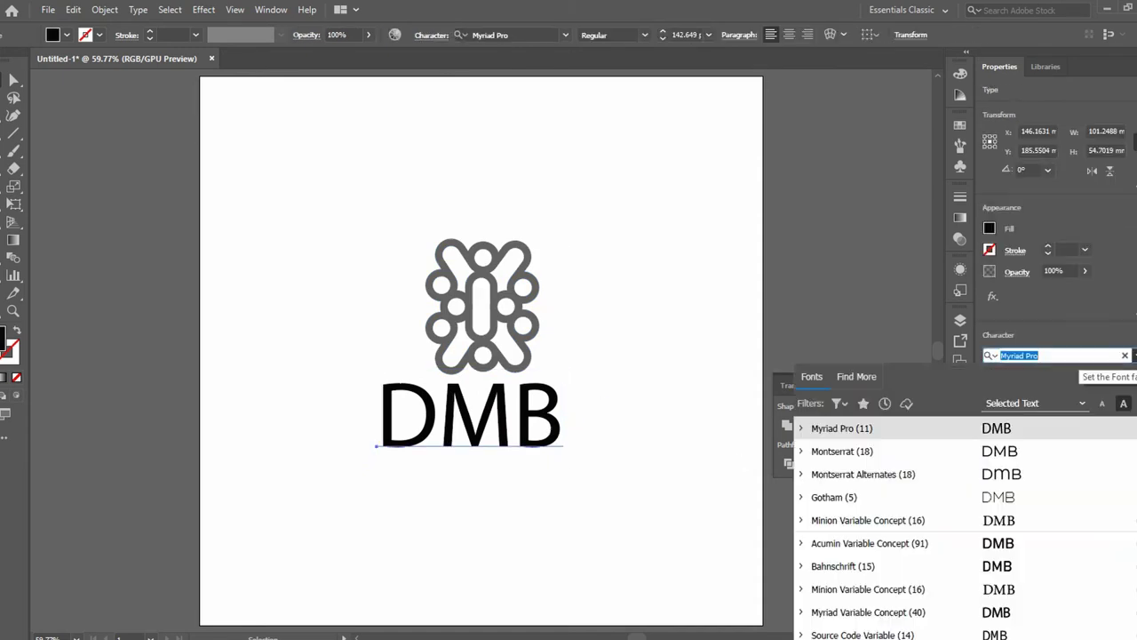
left_click(1031, 498)
Draw a small swatch rectangle near the artboard's top-left.
left_click(426, 288)
key("m")
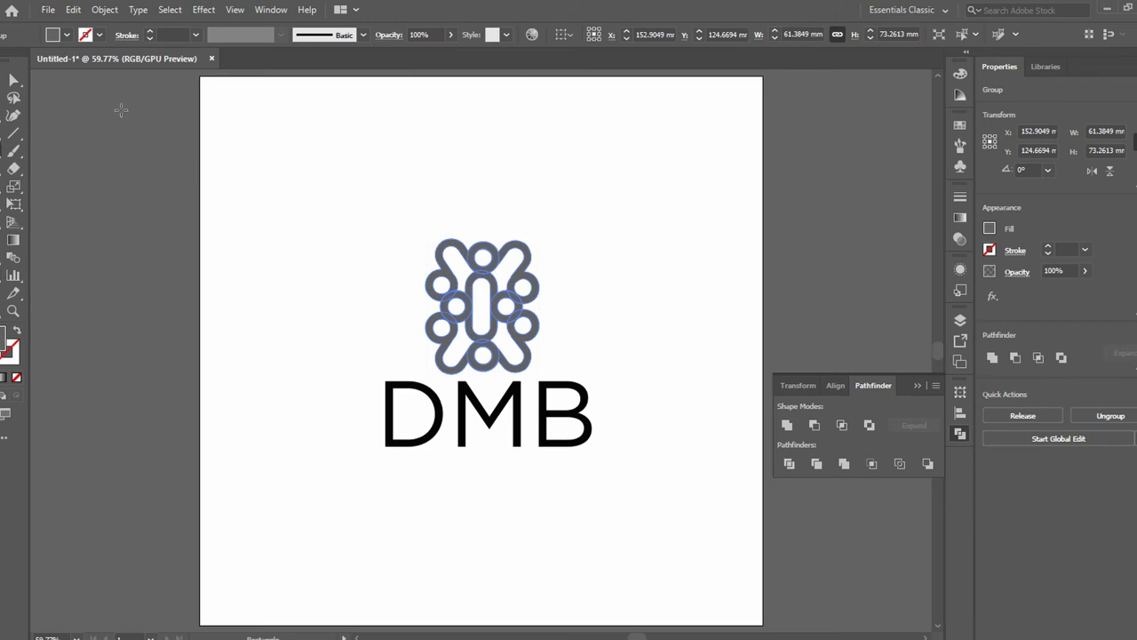
left_click_drag(221, 104, 261, 132)
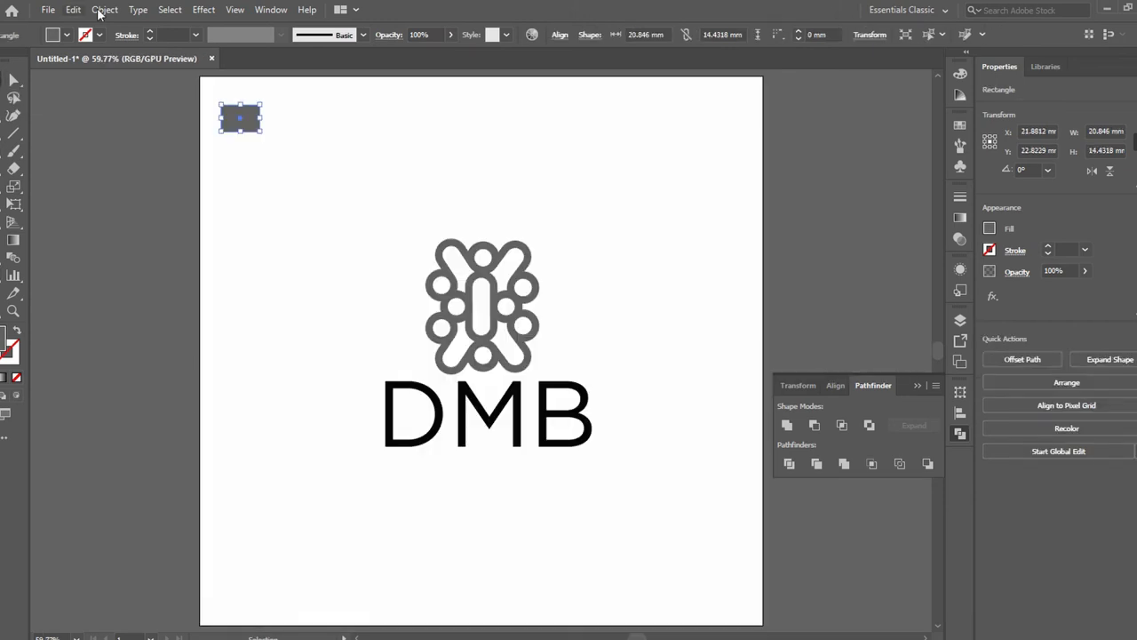
Duplicate the rectangle twice and fill the copies yellow, golden yellow and bright yellow.
left_click_drag(254, 131, 349, 131)
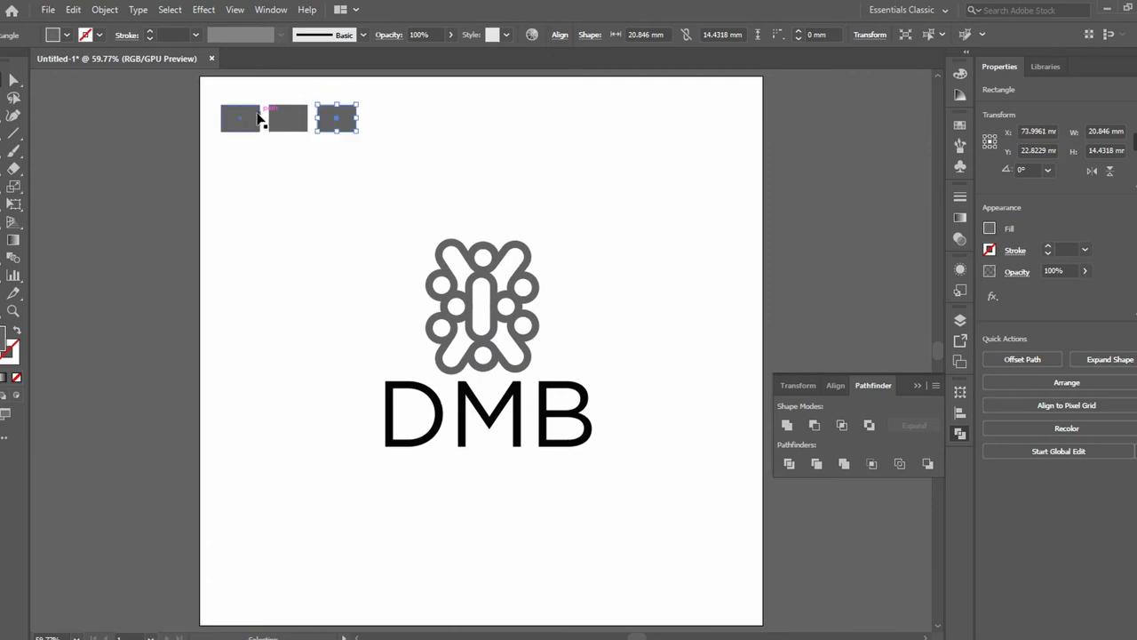
left_click_drag(806, 382, 805, 500)
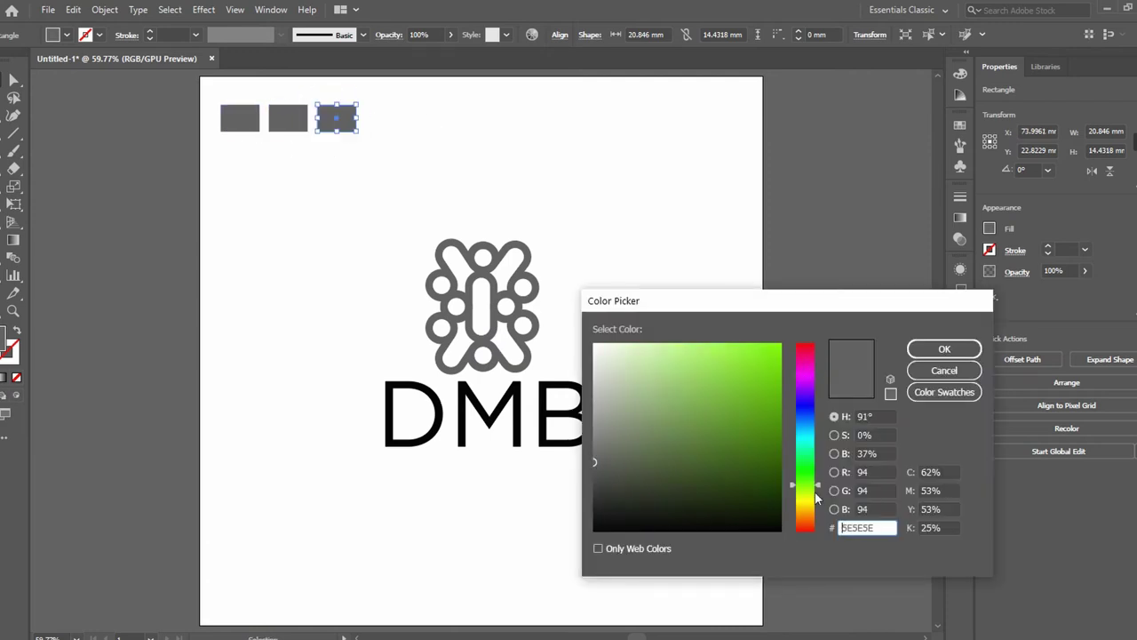
left_click(944, 348)
left_click(288, 117)
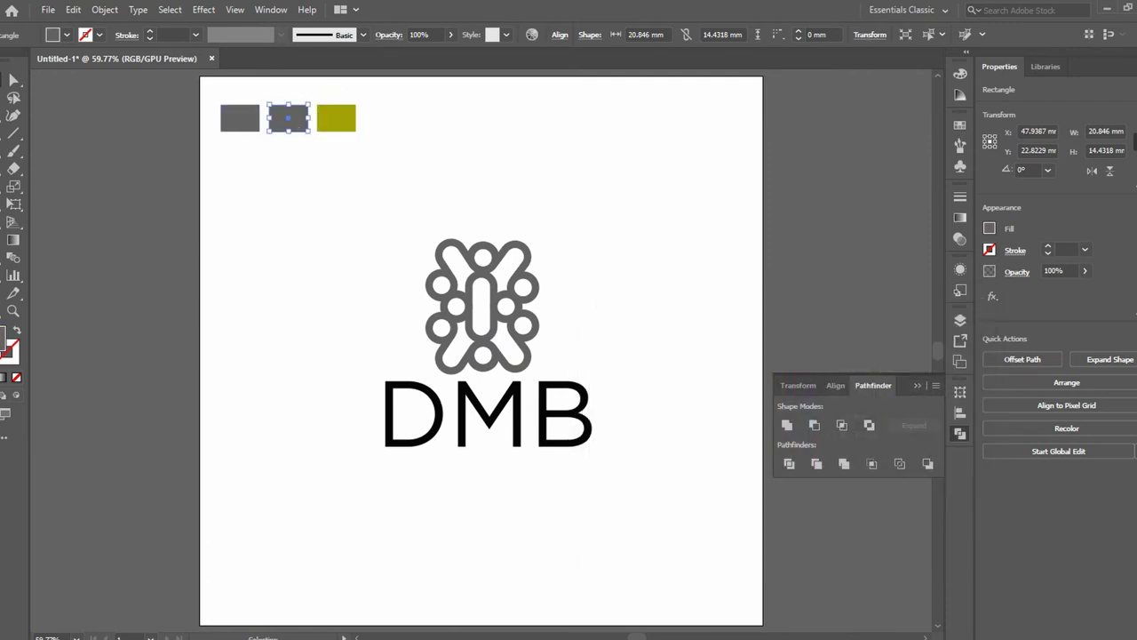
double_click(6, 336)
left_click(769, 371)
left_click(945, 349)
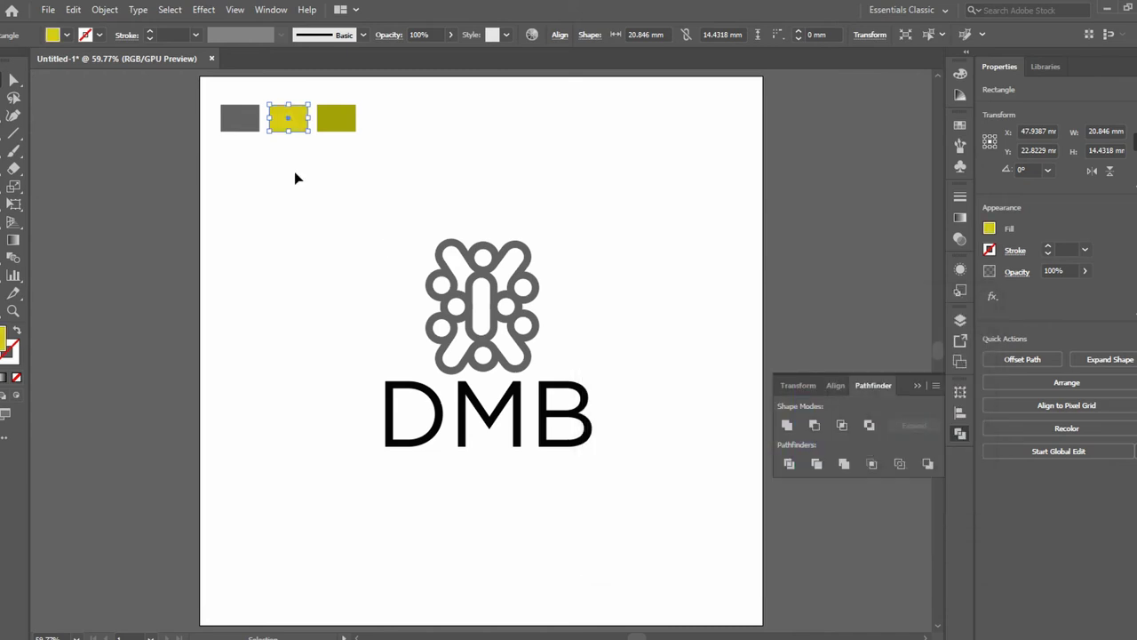
double_click(5, 336)
left_click(752, 352)
left_click(944, 348)
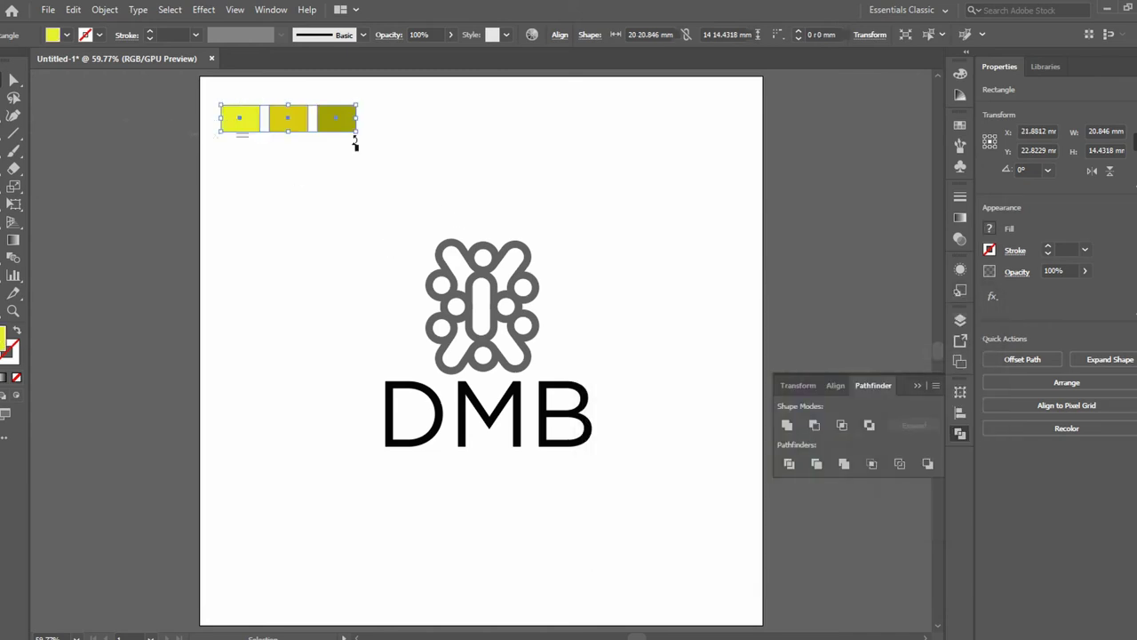
Move the three swatches left of the artboard and make the third dark brown.
left_click_drag(355, 140, 180, 212)
left_click(114, 192)
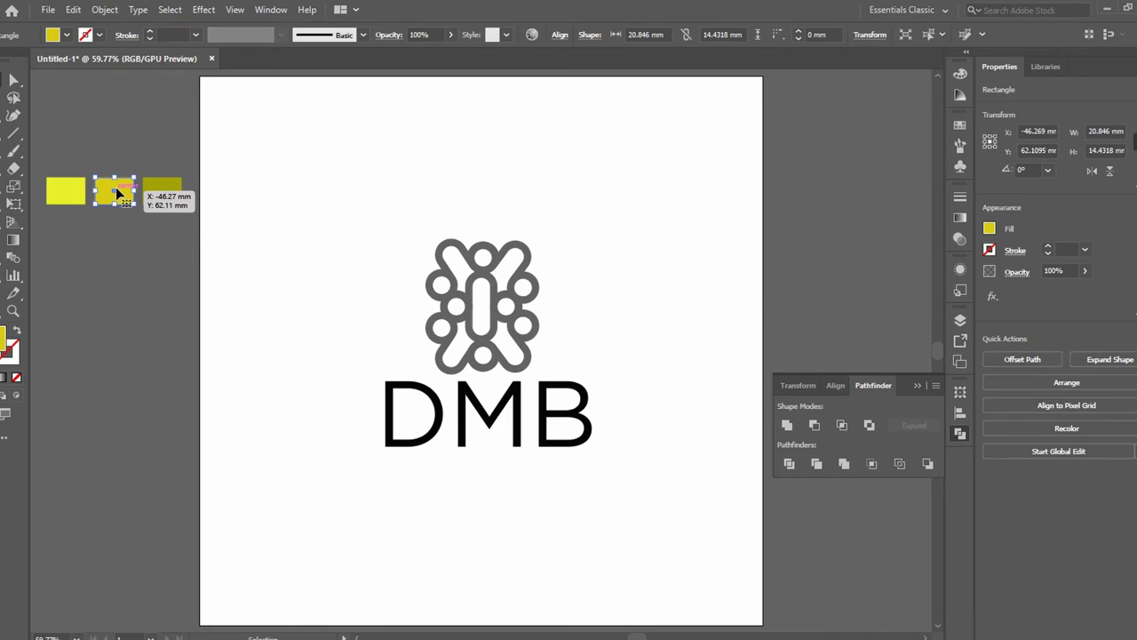
left_click(162, 190)
double_click(5, 336)
left_click_drag(808, 494, 810, 529)
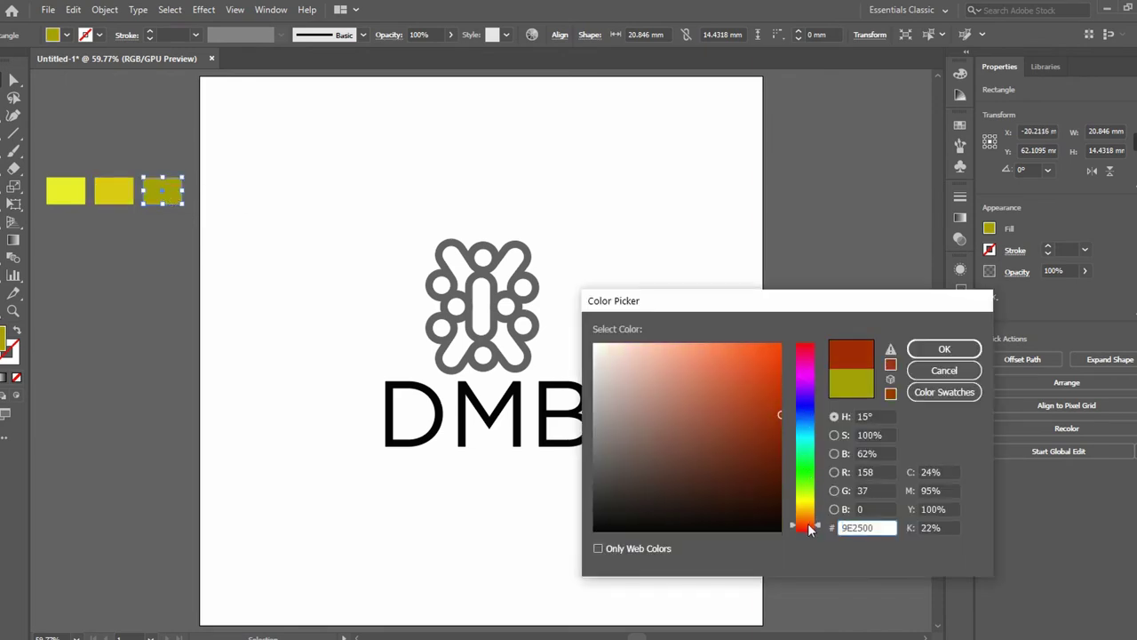
left_click(942, 349)
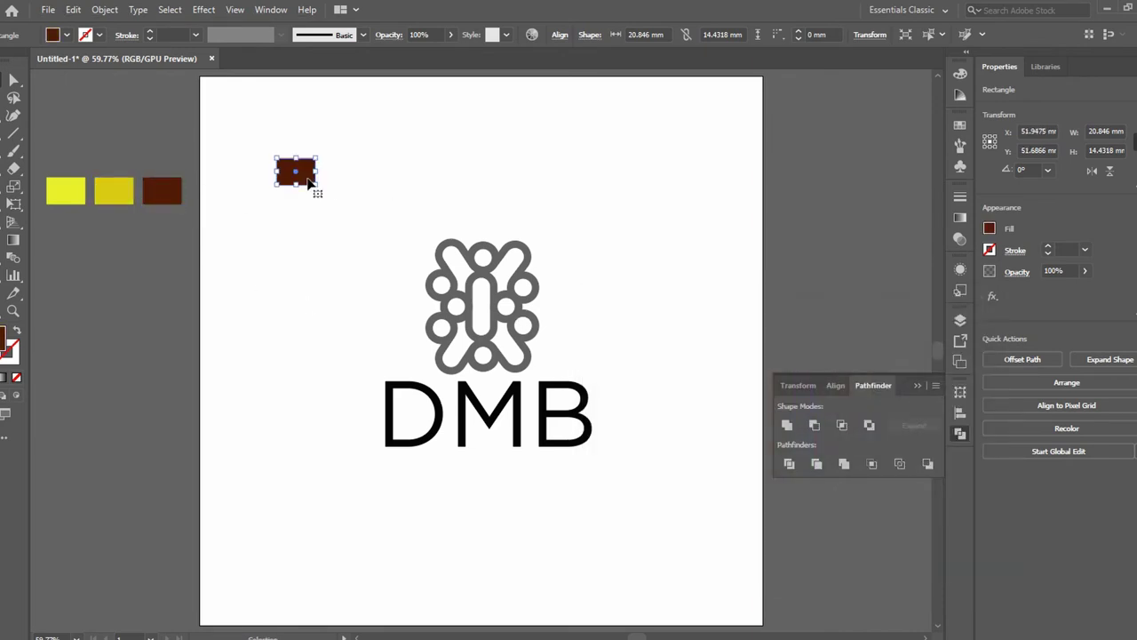
key("ctrl+minus")
Stretch the brown rectangle over the artboard and send it to the back.
left_click_drag(649, 574, 647, 572)
left_click_drag(532, 338, 468, 272)
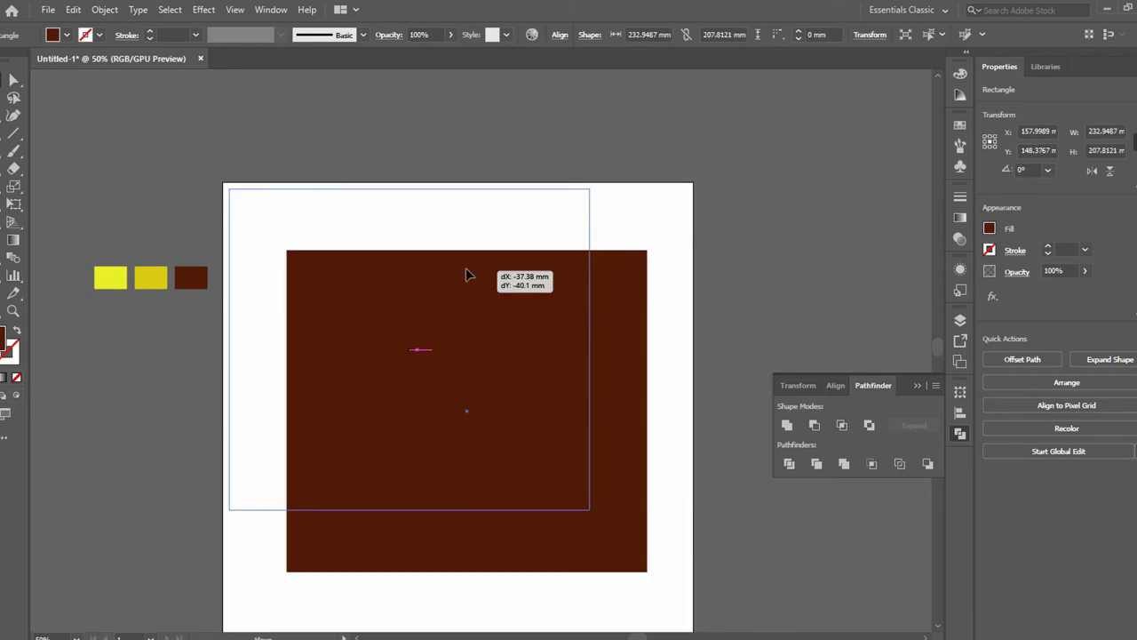
scroll(467, 272, "down", 2)
mouse_move(581, 429)
left_mouse_down()
mouse_move(694, 556)
mouse_move(693, 569)
left_mouse_up()
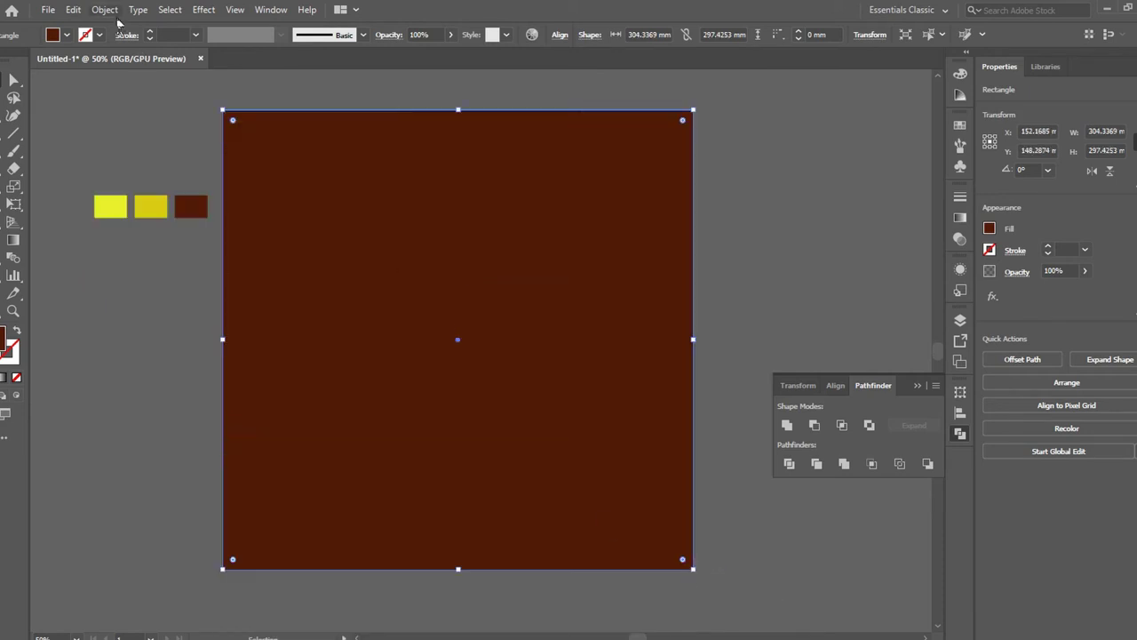
left_click(105, 9)
left_click(343, 91)
left_click(458, 302)
Fill the monogram with the yellow swatch, centre it with DMB, and shrink the text.
left_click(110, 202)
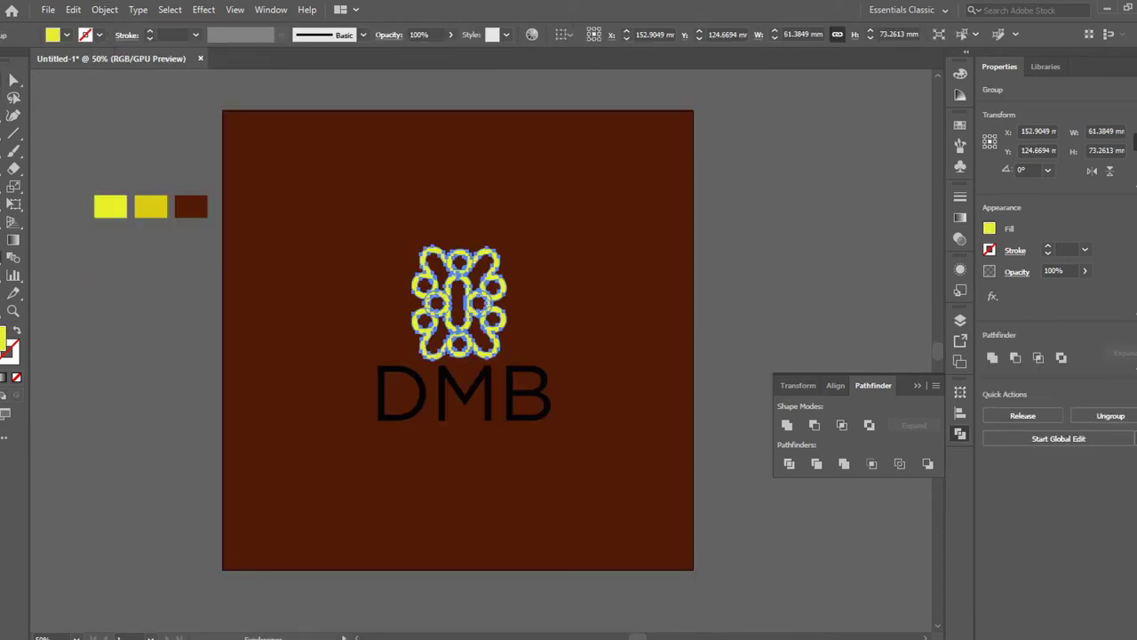
key("v")
key("ctrl+shift+a")
left_click(435, 266)
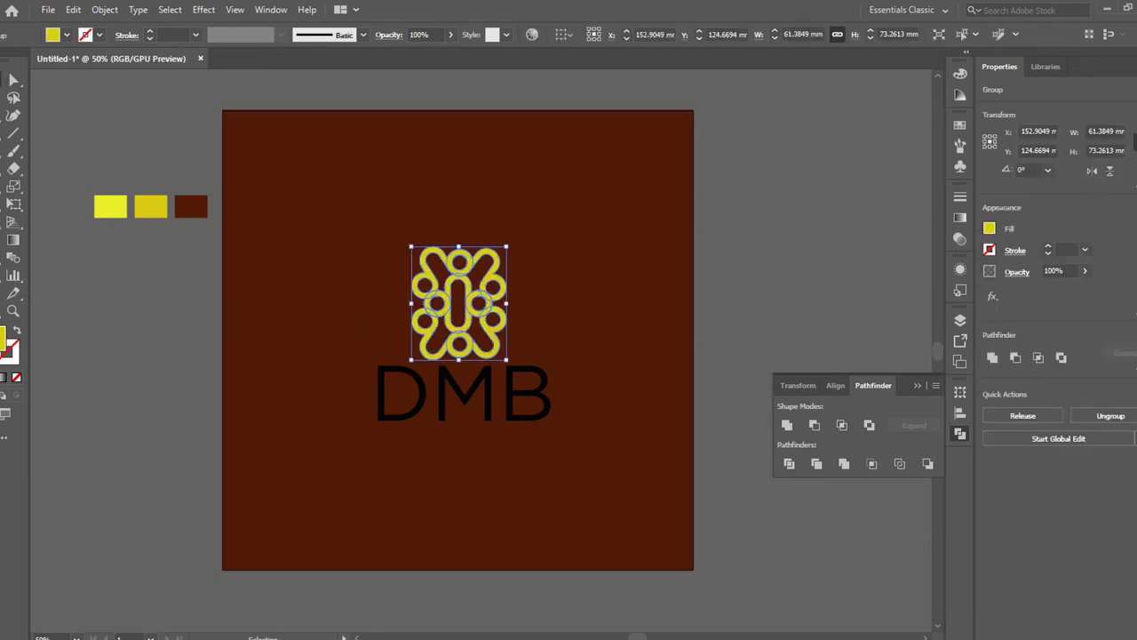
left_click_drag(511, 360, 496, 324)
left_click(496, 324, "shift")
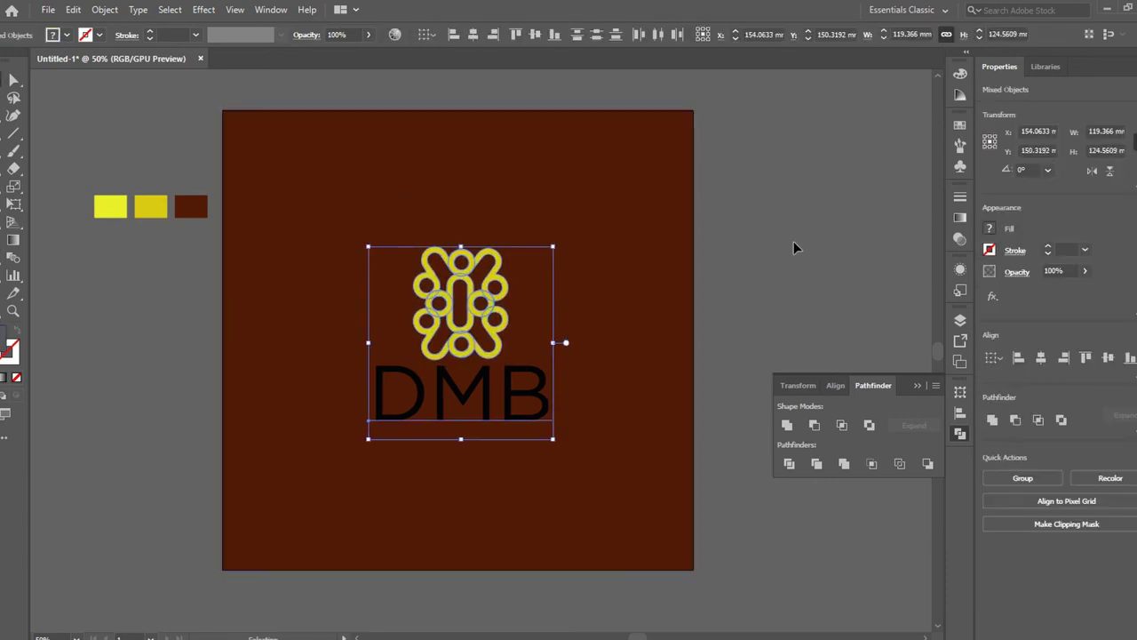
mouse_move(521, 364)
left_mouse_down()
mouse_move(553, 354)
mouse_move(525, 368)
left_mouse_up()
Shrink the monogram and change the dark brown swatch to green.
left_click(493, 267)
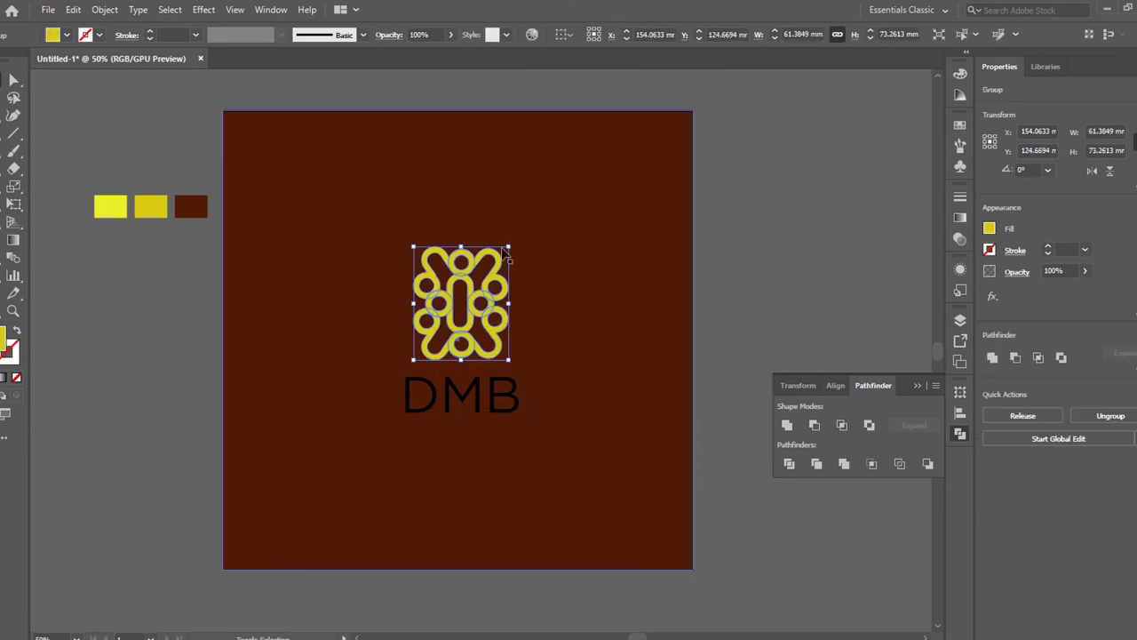
left_click_drag(508, 250, 497, 263)
left_click(191, 206)
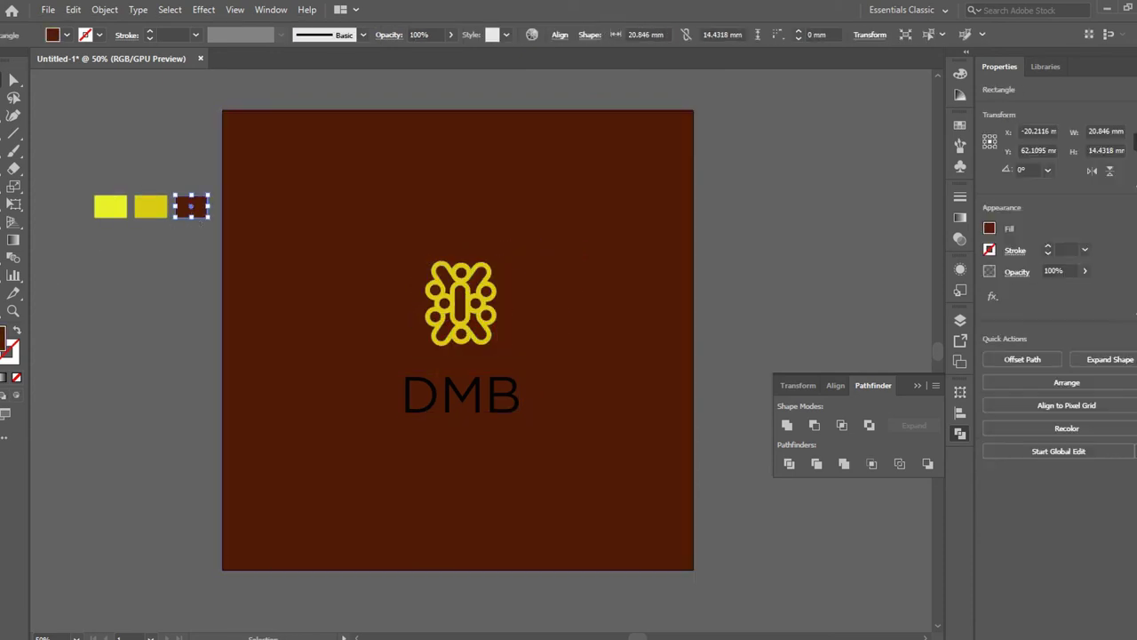
double_click(3, 338)
left_click(804, 477)
left_click(943, 348)
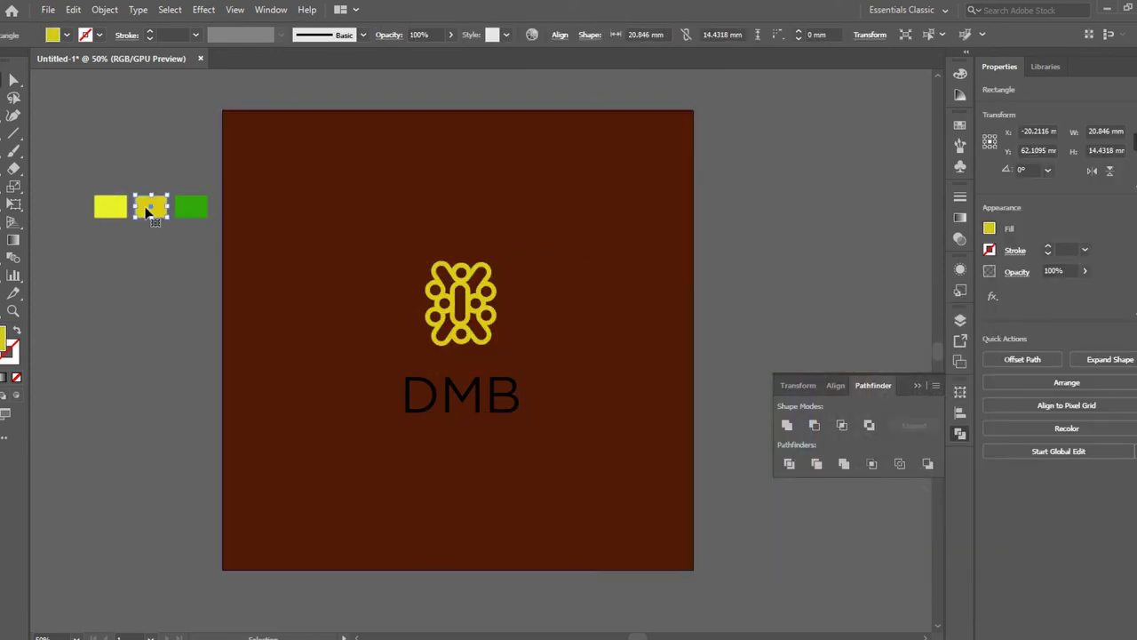
Apply the green swatch colour to the monogram group.
left_click(329, 342)
left_click(460, 302)
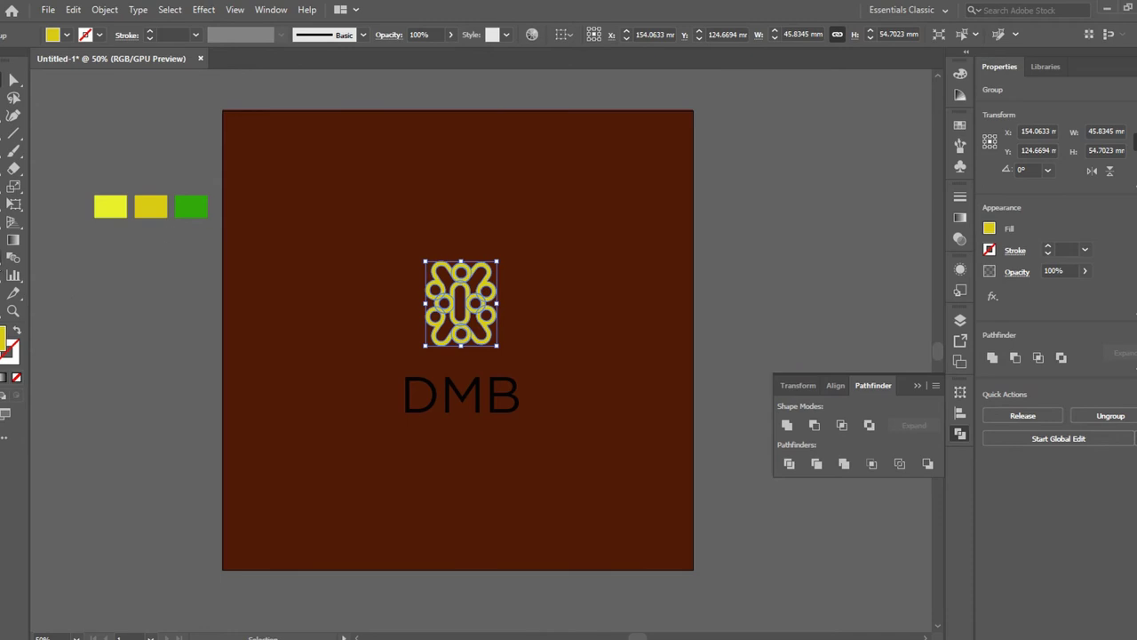
left_click(337, 190)
left_click_drag(249, 249, 655, 223)
key("ctrl+z")
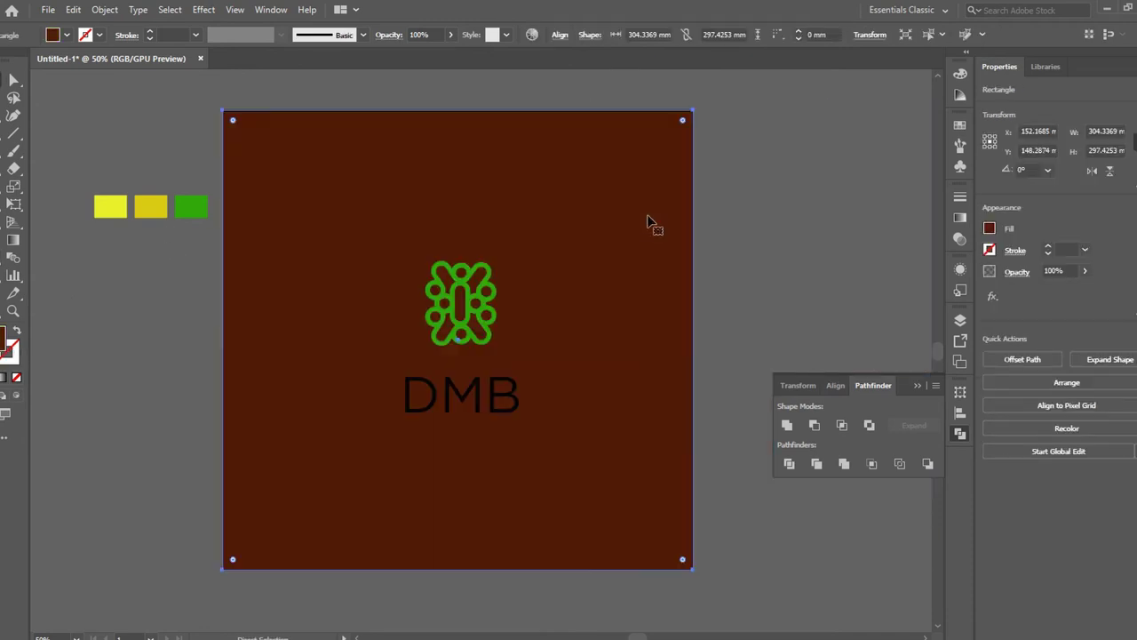
left_click(487, 345)
key("ctrl+plus")
Make the monogram red and eyedrop that red onto the background.
double_click(989, 229)
left_click(806, 374)
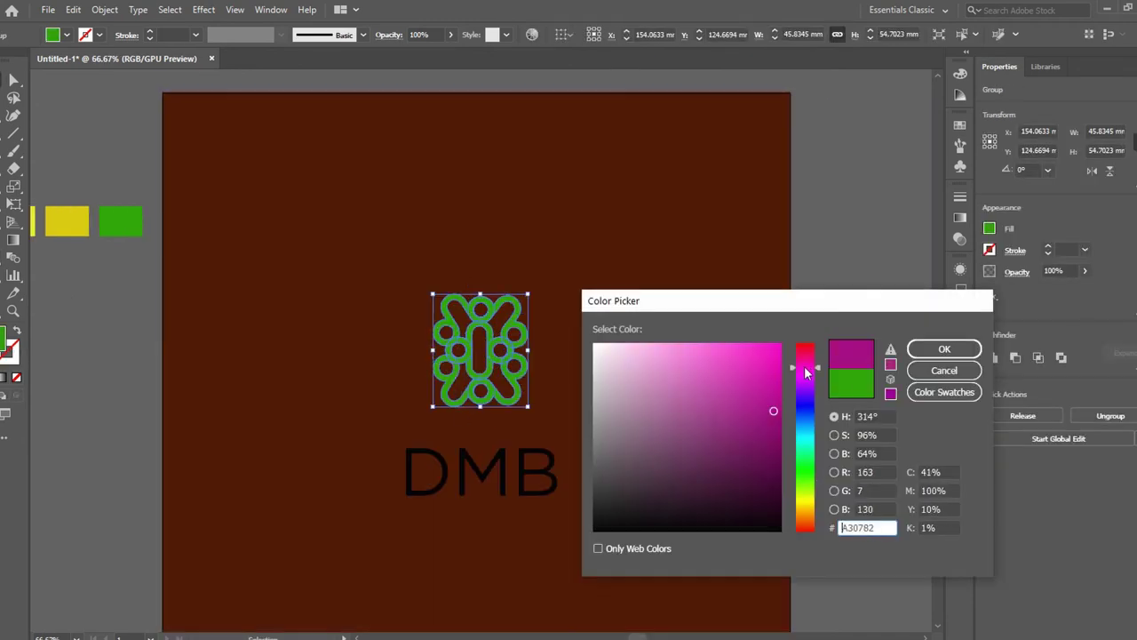
left_click(944, 350)
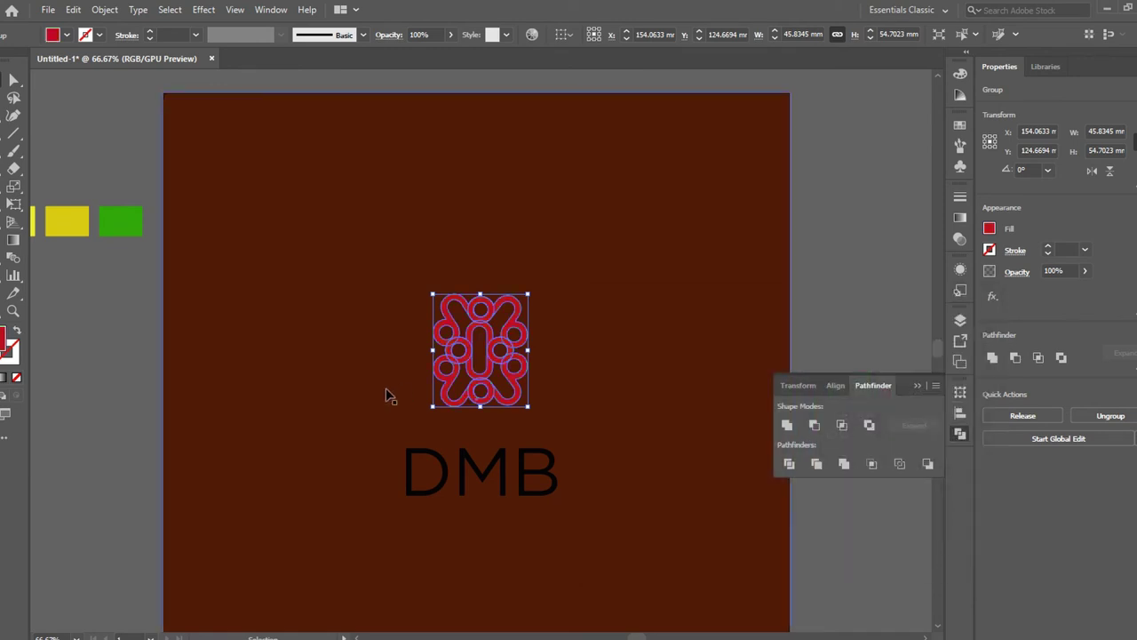
left_click(385, 394)
key("i")
left_click(479, 351)
Darken the background fill to maroon #3D000C.
double_click(989, 228)
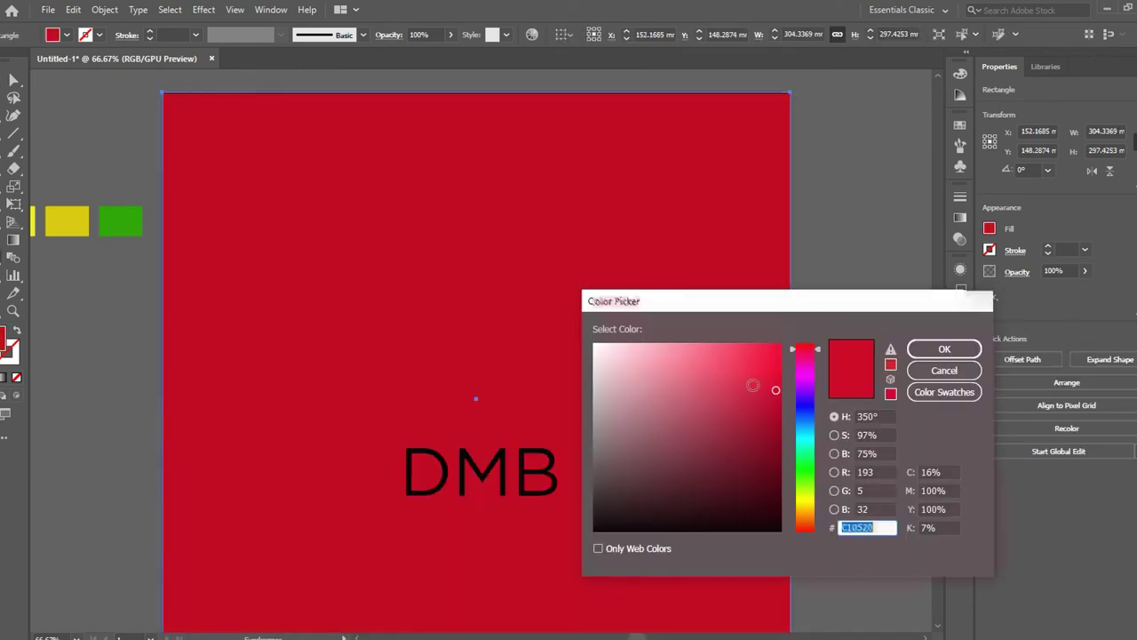
left_click(786, 488)
left_click(955, 353)
double_click(989, 228)
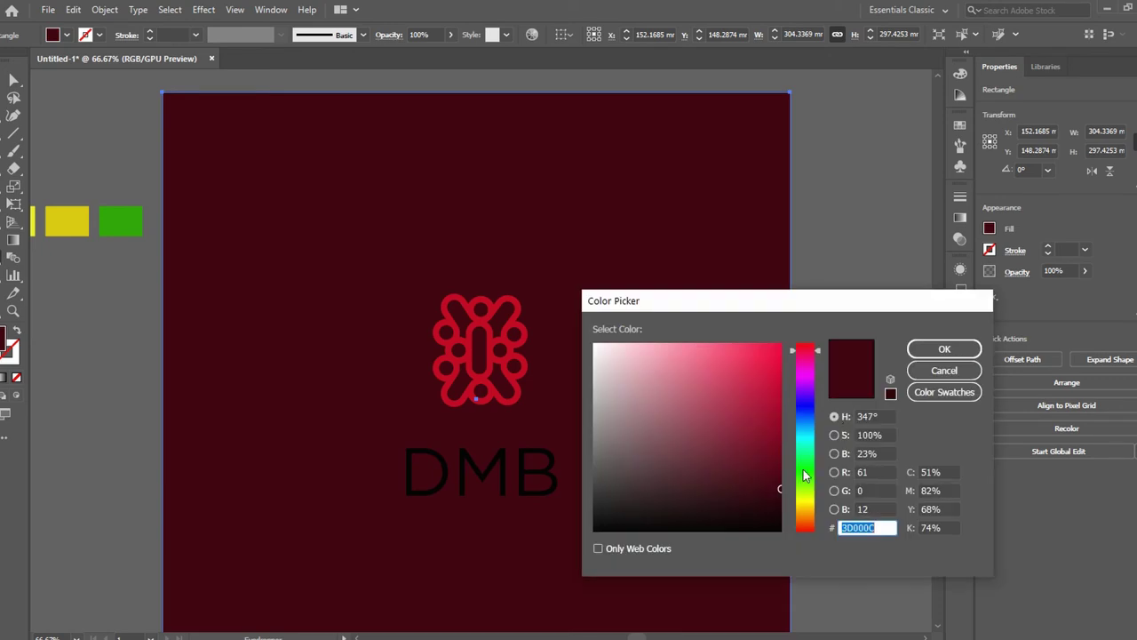
left_click(943, 349)
Nudge DMB up and duplicate the background and monogram to the upper right.
left_click(511, 457)
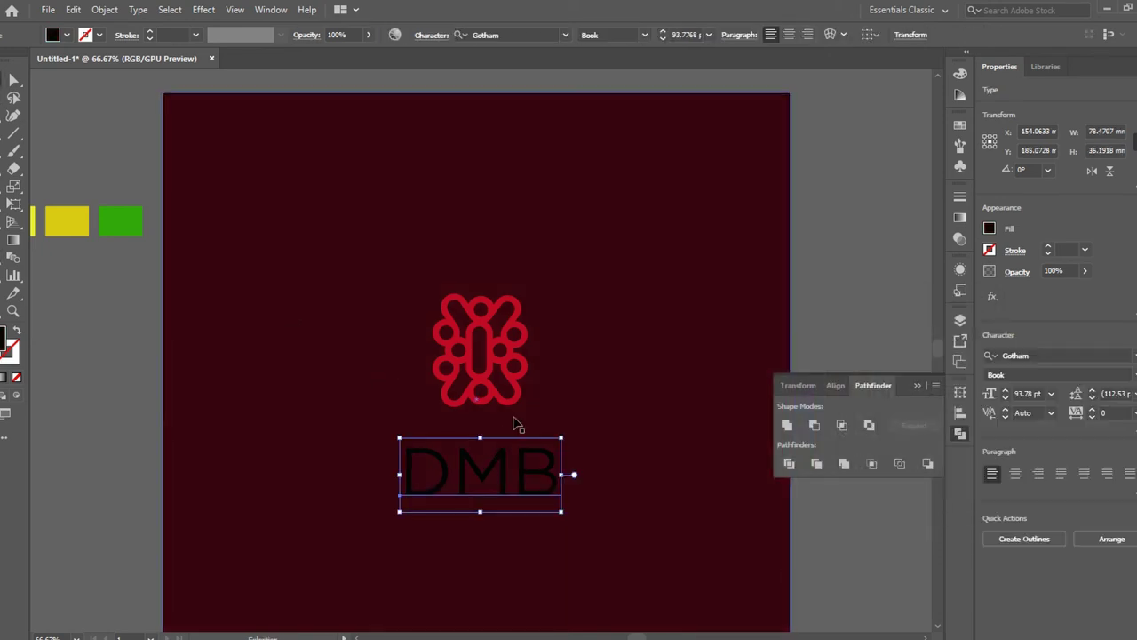
left_click_drag(531, 477, 531, 468)
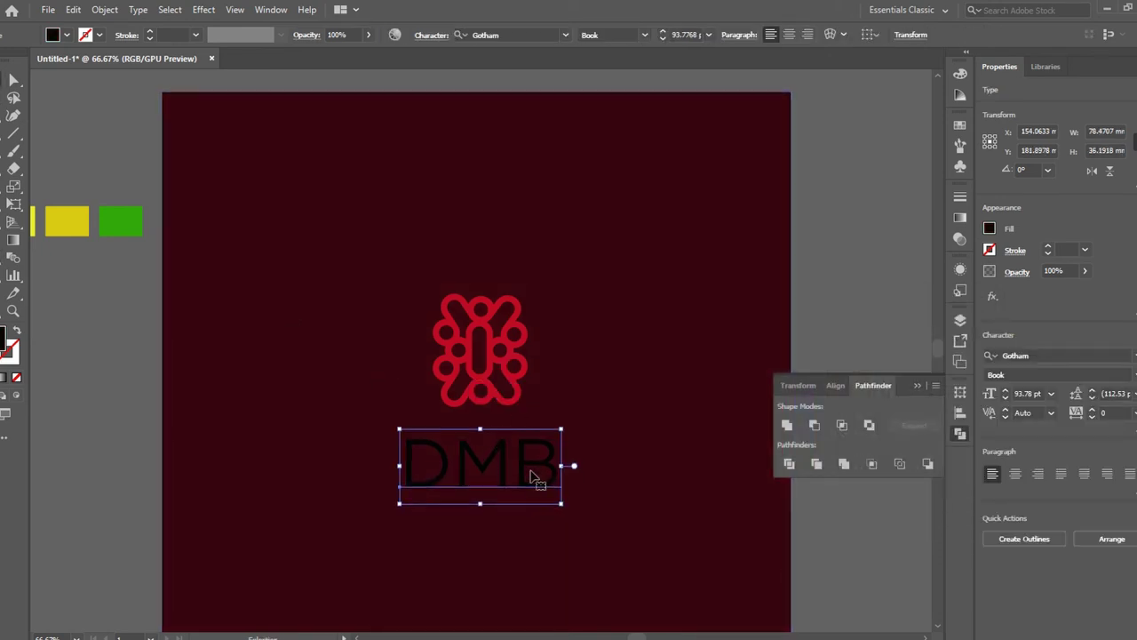
scroll(316, 255, "left", 5)
scroll(388, 379, "right", 6)
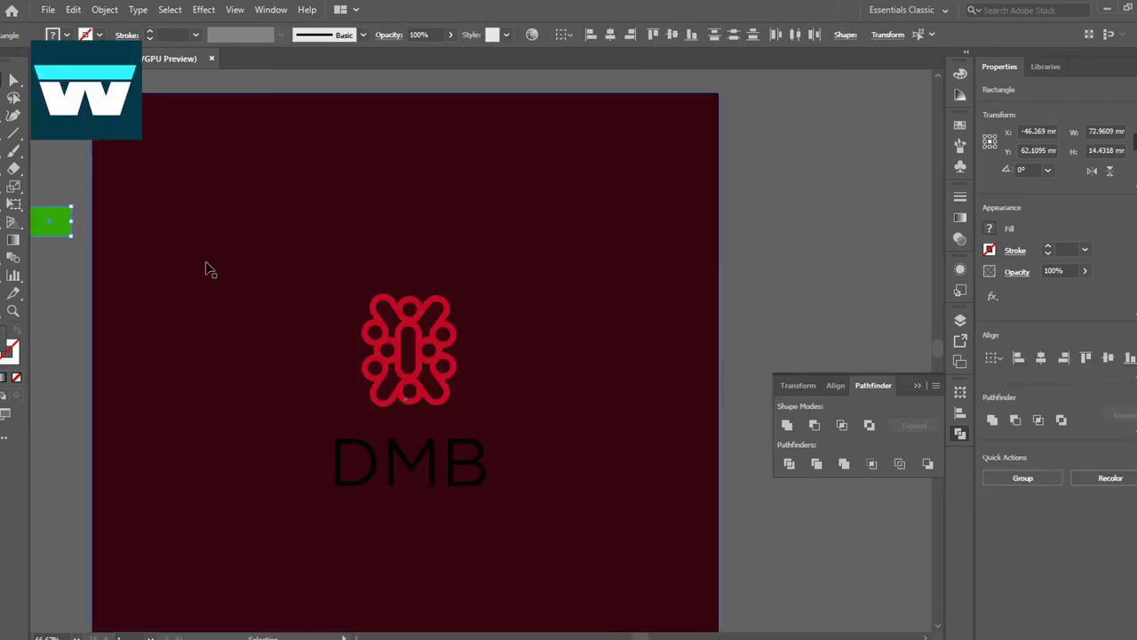
left_click(363, 305)
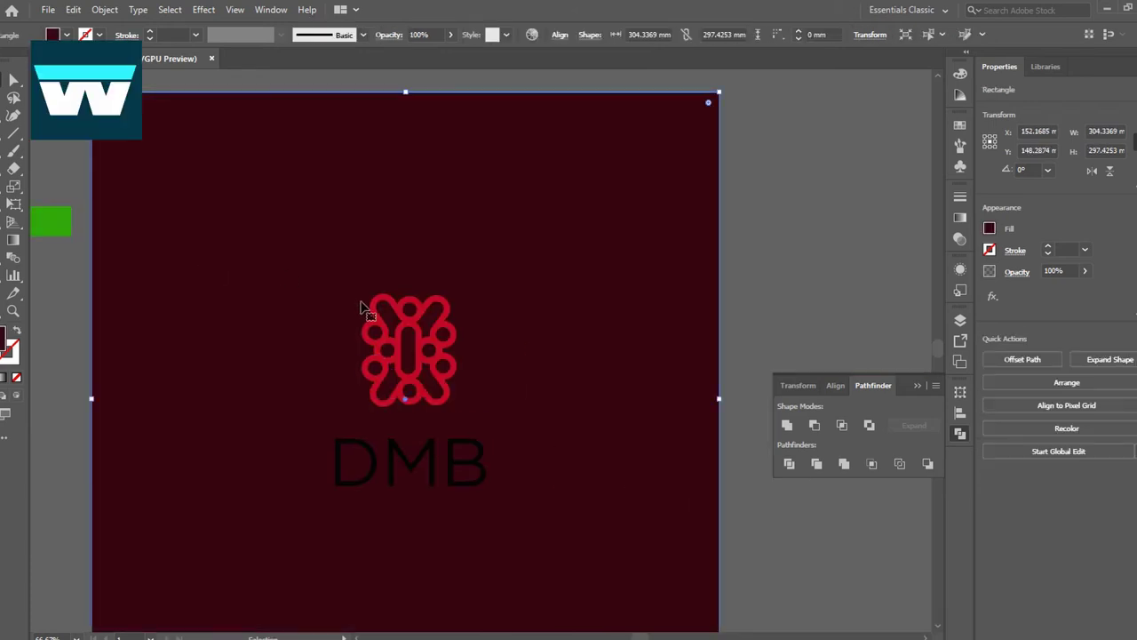
left_click(444, 246, "shift")
key("ctrl+minus")
mouse_move(494, 264)
left_mouse_down()
mouse_move(520, 240)
mouse_move(894, 158)
left_mouse_up()
Recolour the middle yellow swatch white (#FFFFFF) in the Color Picker.
left_click(675, 178)
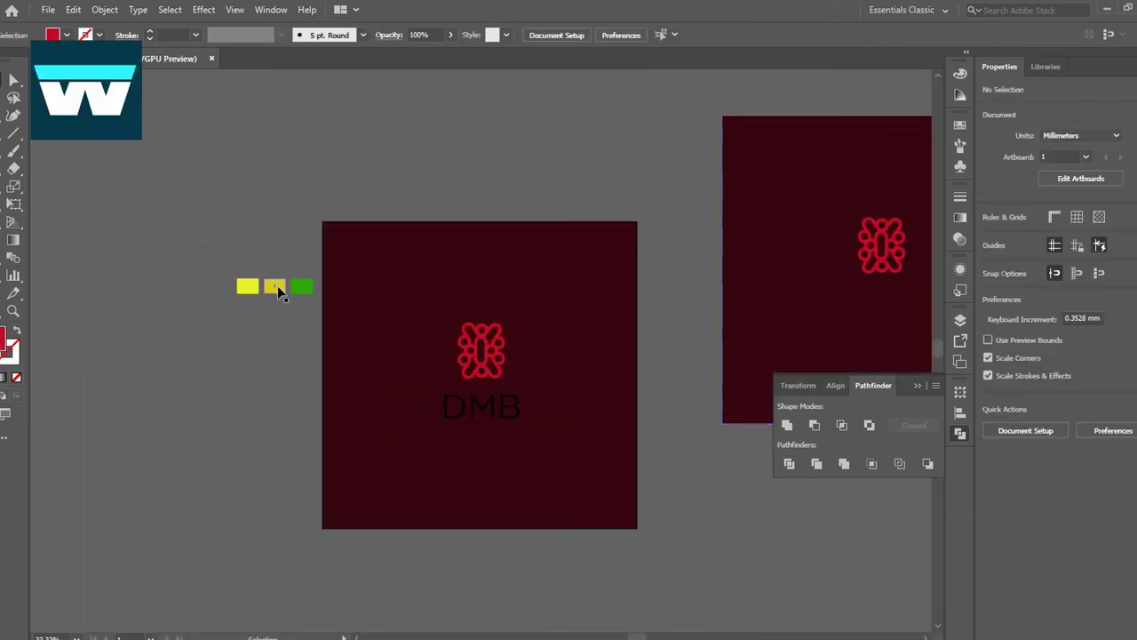
left_click(301, 285)
left_click(247, 288)
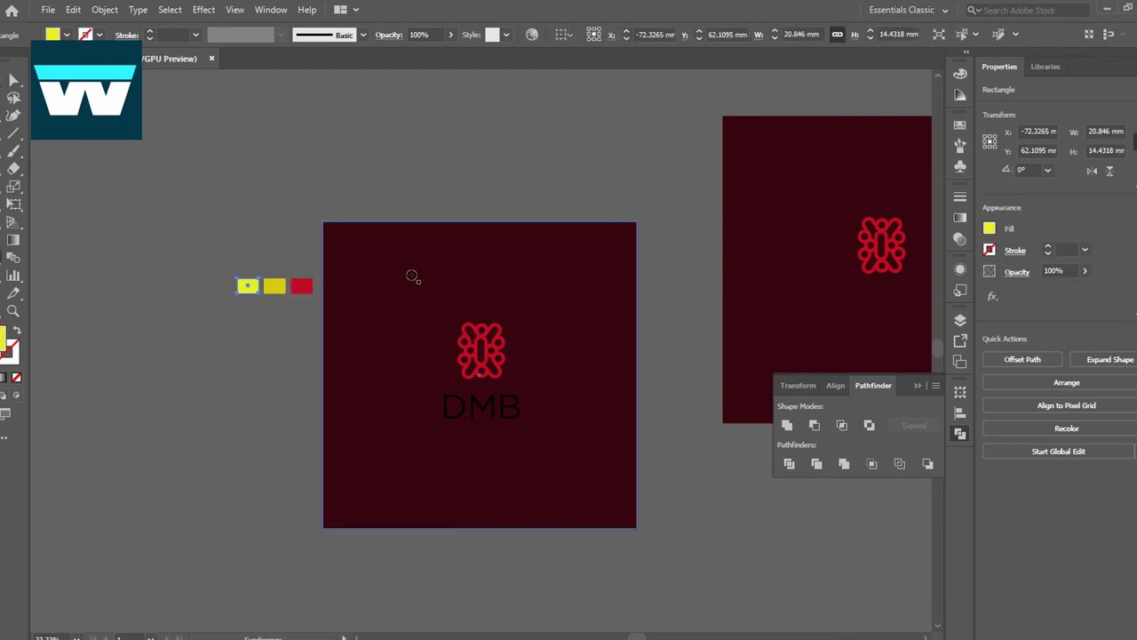
double_click(4, 341)
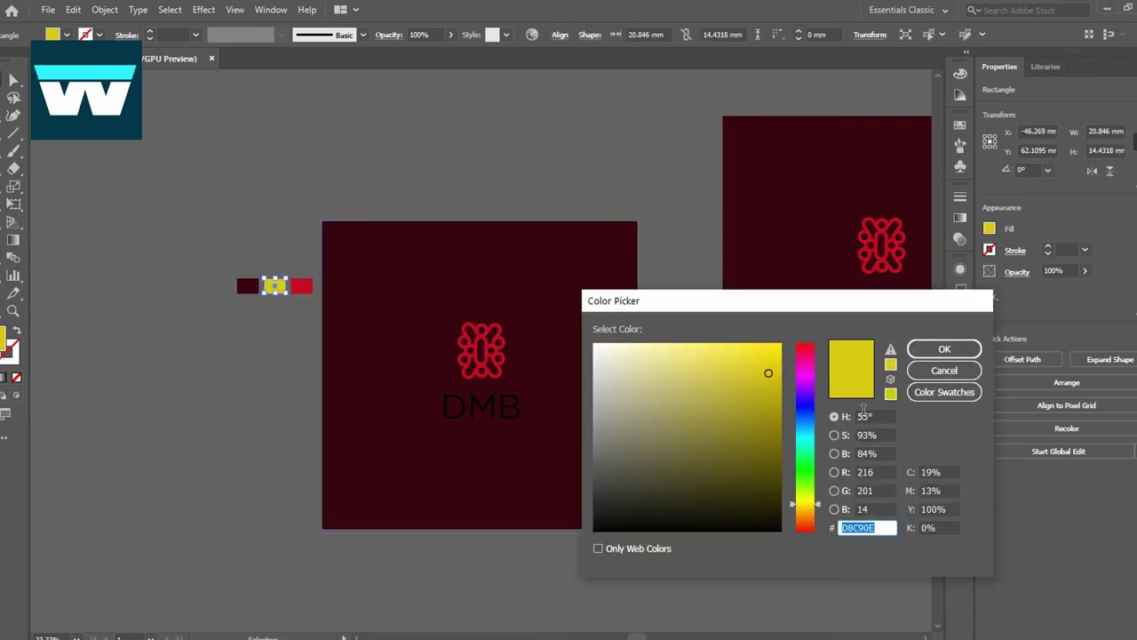
left_click(934, 373)
double_click(4, 339)
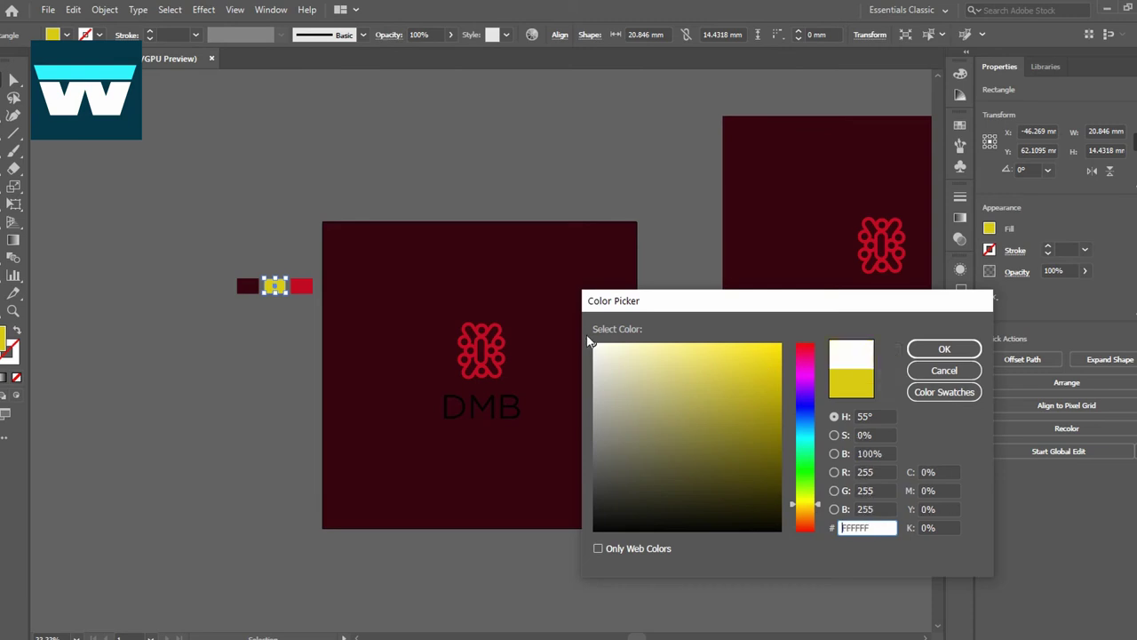
key("Return")
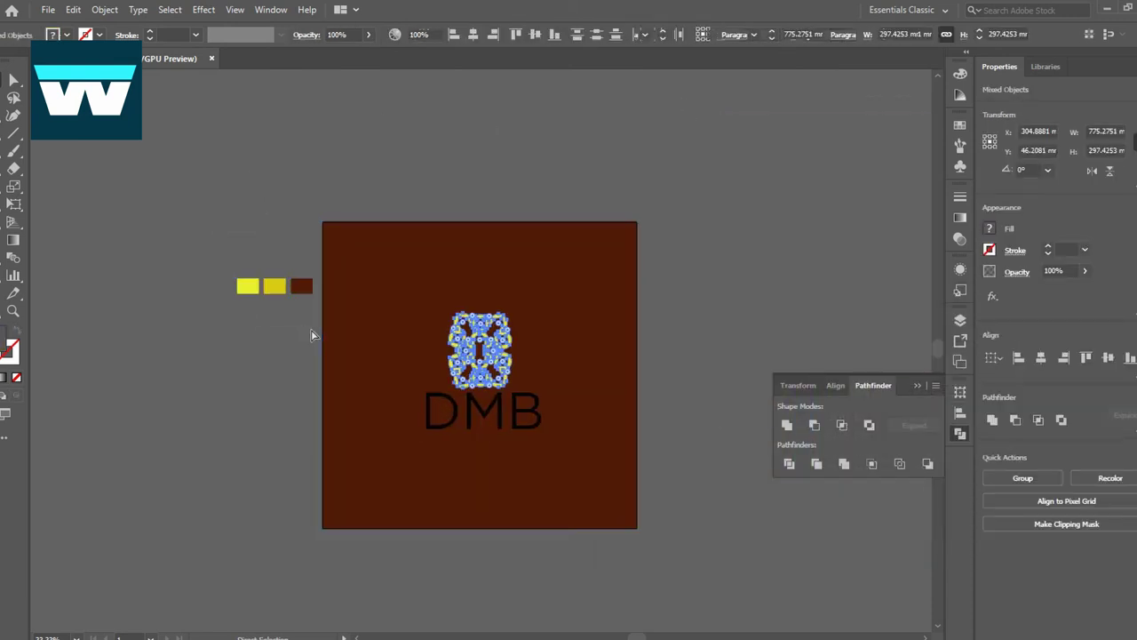
left_click(311, 334)
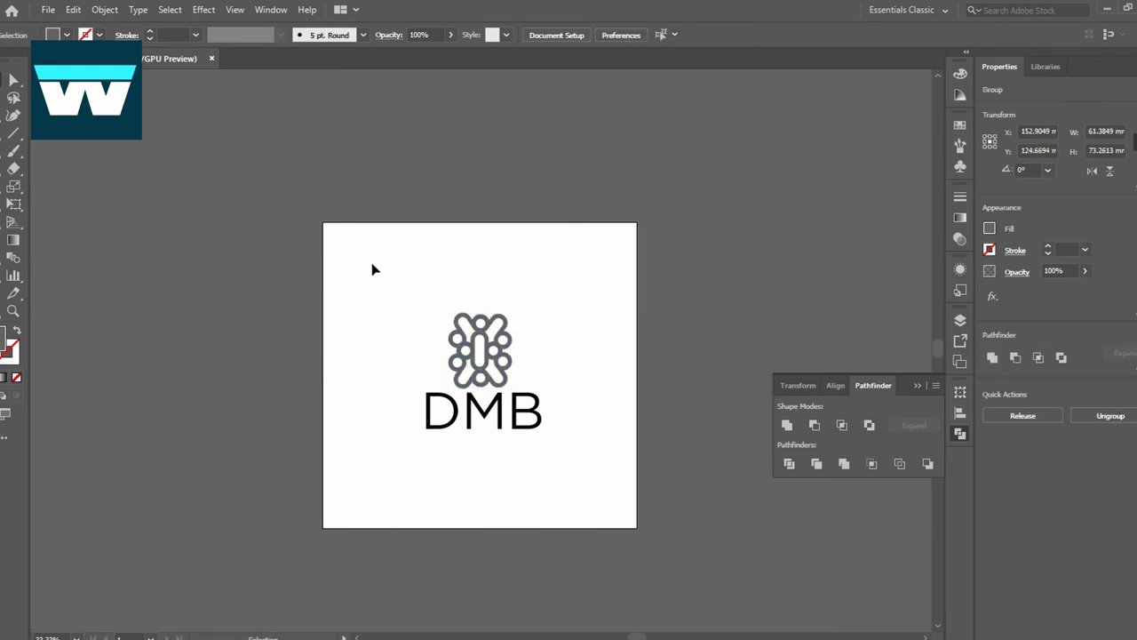
Paste the three colour swatches above the white artboard's top-left.
key("ctrl+plus")
key("ctrl+v")
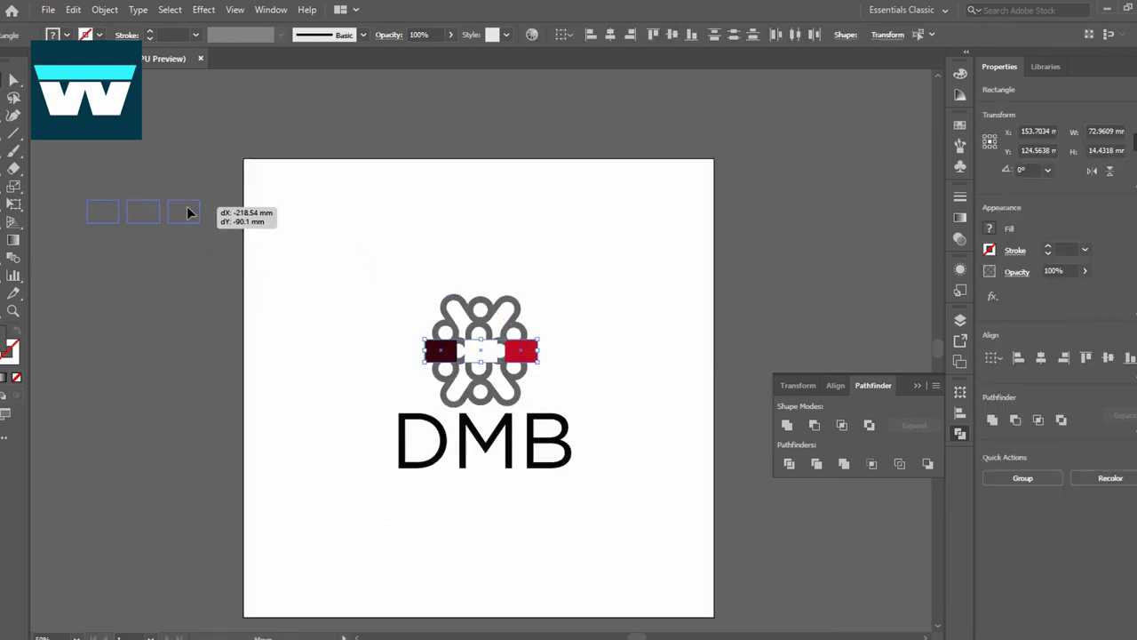
left_click_drag(187, 211, 188, 211)
left_click_drag(364, 179, 351, 147)
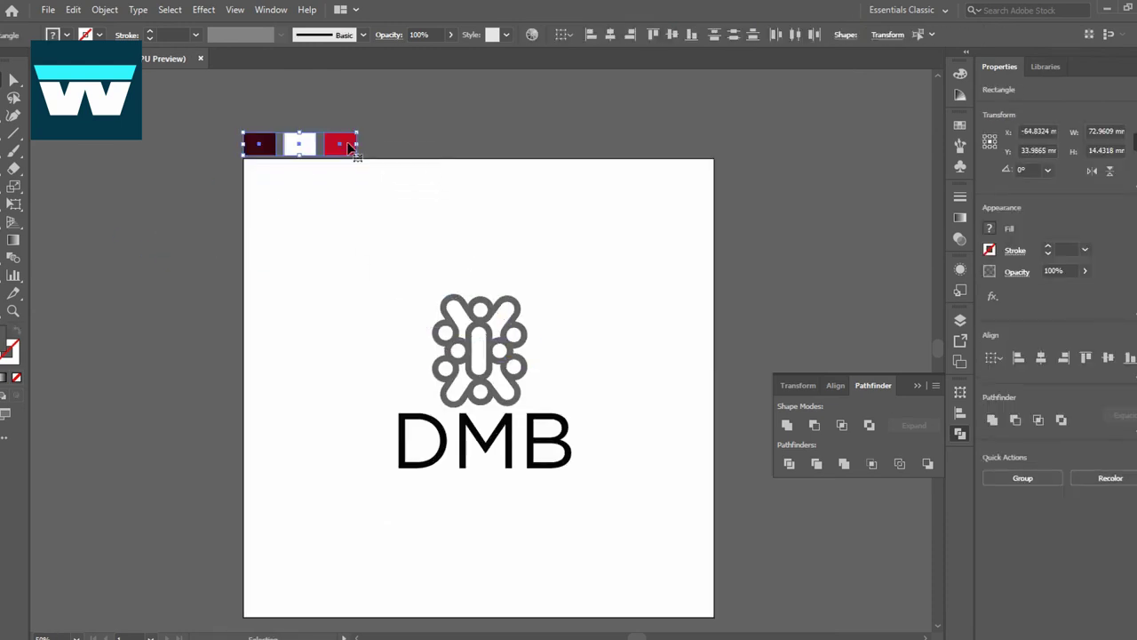
Scale down the monogram and the DMB text.
left_click(493, 357)
left_click_drag(524, 293, 513, 311)
left_click(546, 426)
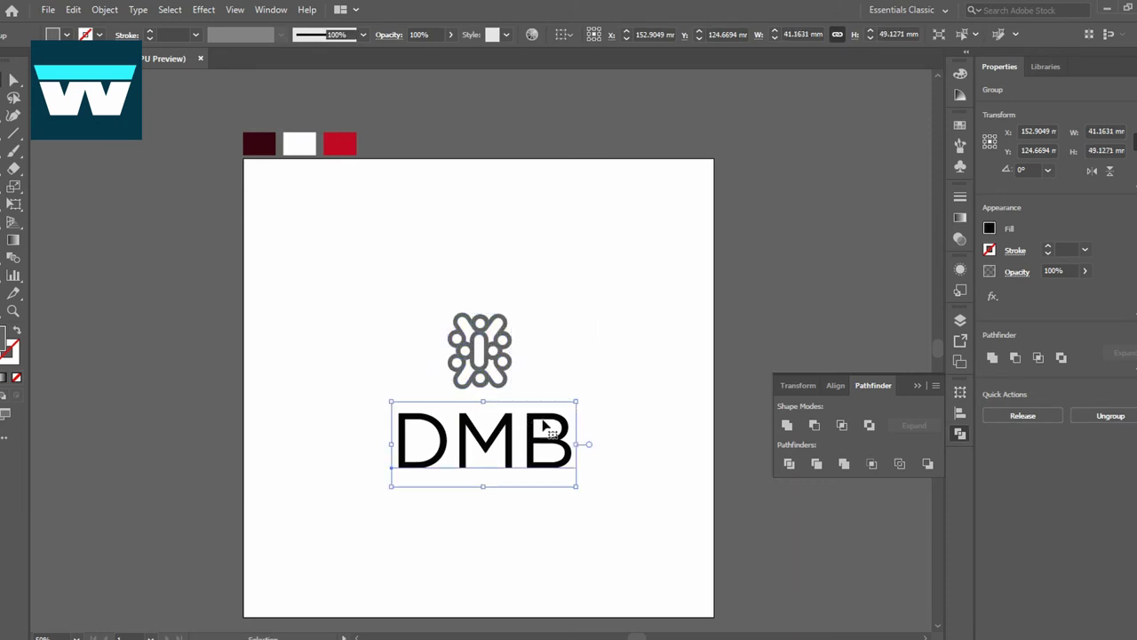
left_click_drag(578, 402, 549, 412)
left_click(493, 357)
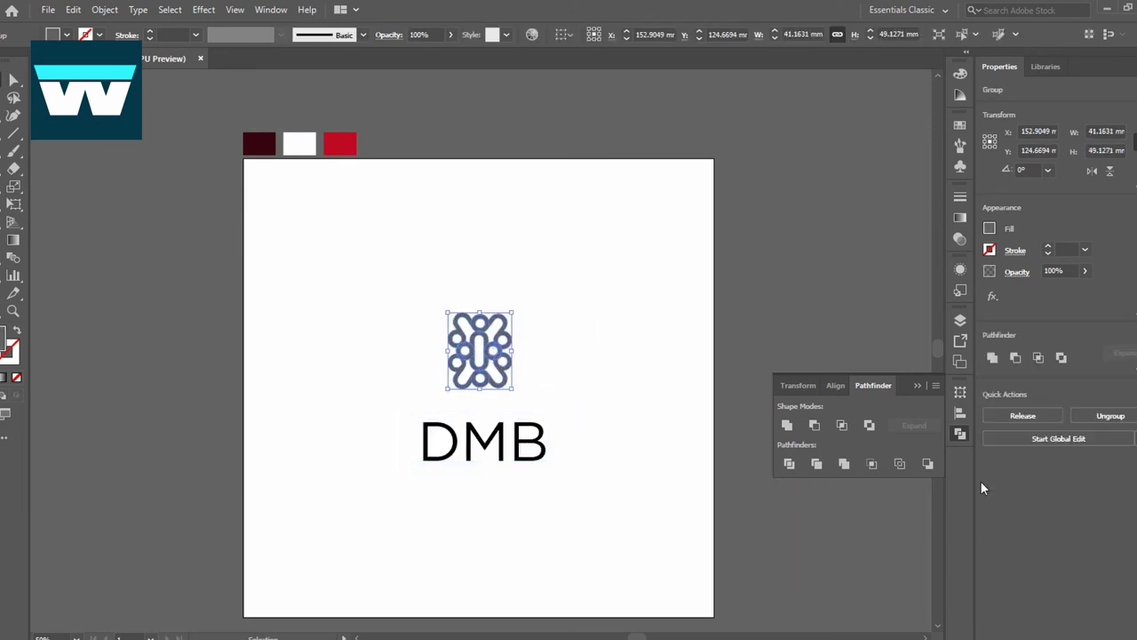
Widen the dark maroon swatch and select all three swatches.
left_click(254, 142)
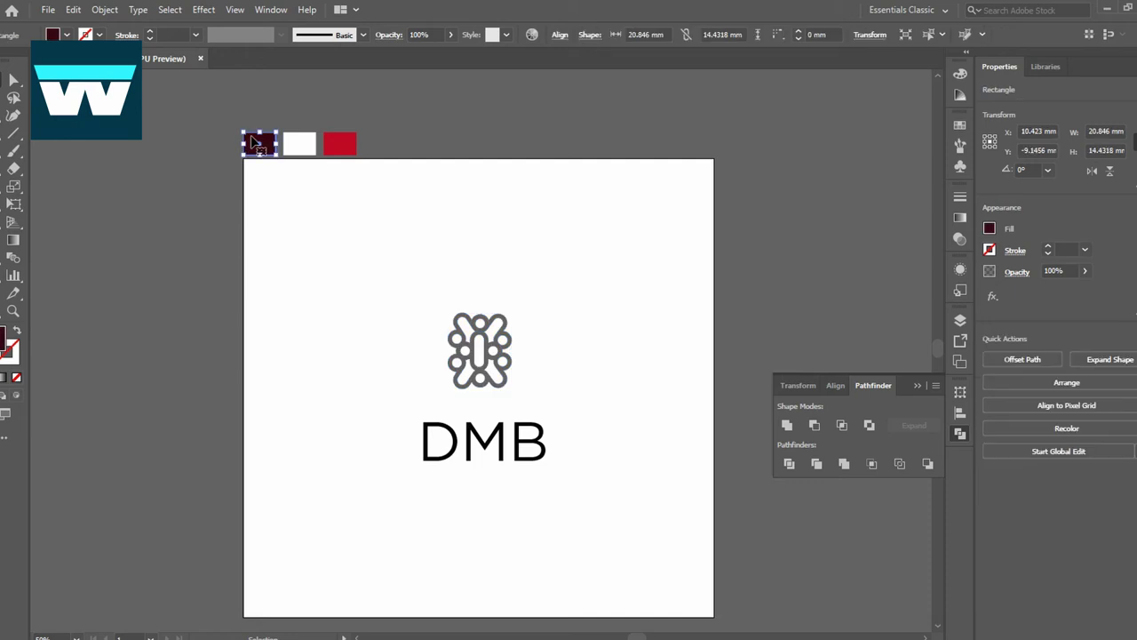
left_click_drag(242, 143, 190, 143)
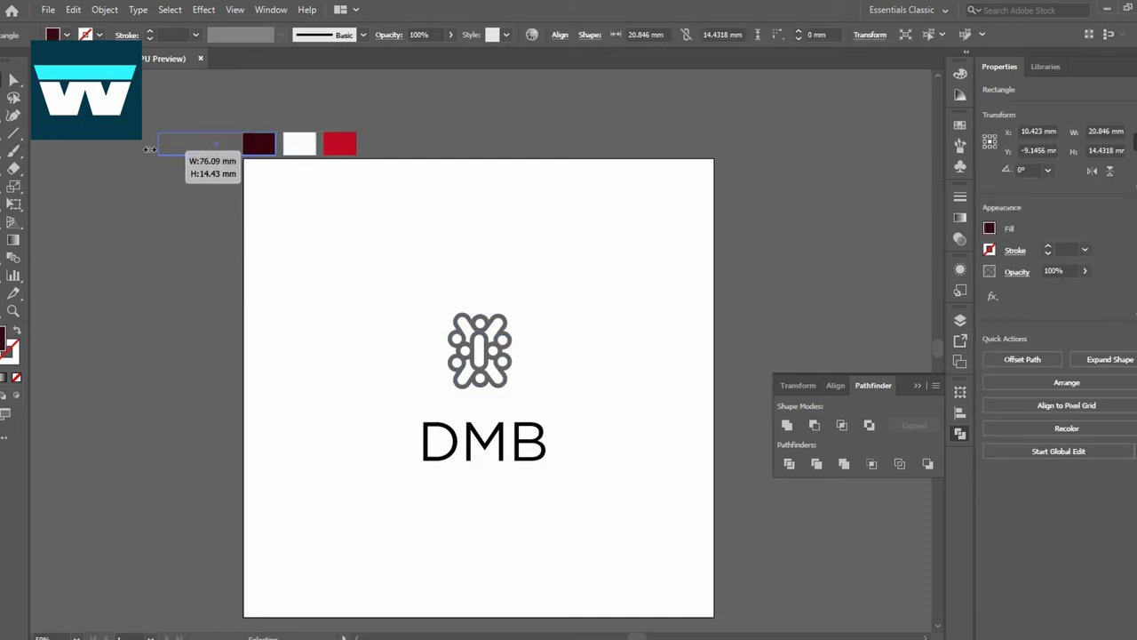
left_click_drag(367, 149, 224, 114)
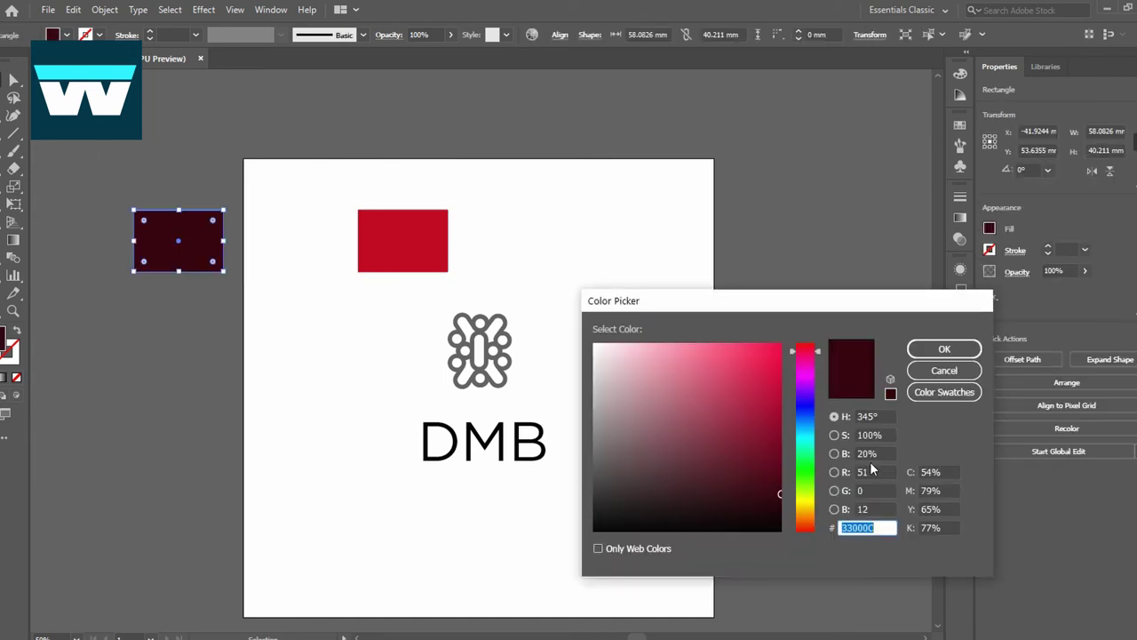
Paste the #33000C hex code as a white label inside the maroon swatch.
key("ctrl+c")
key("Escape")
key("t")
left_click(177, 373)
key("ctrl+v")
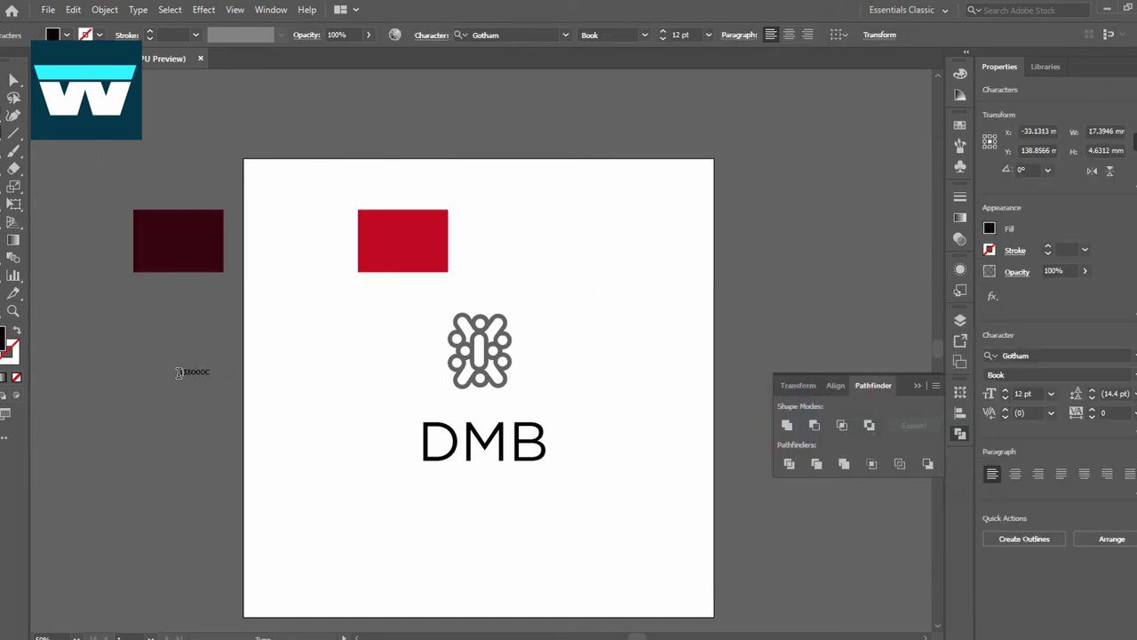
key("Escape")
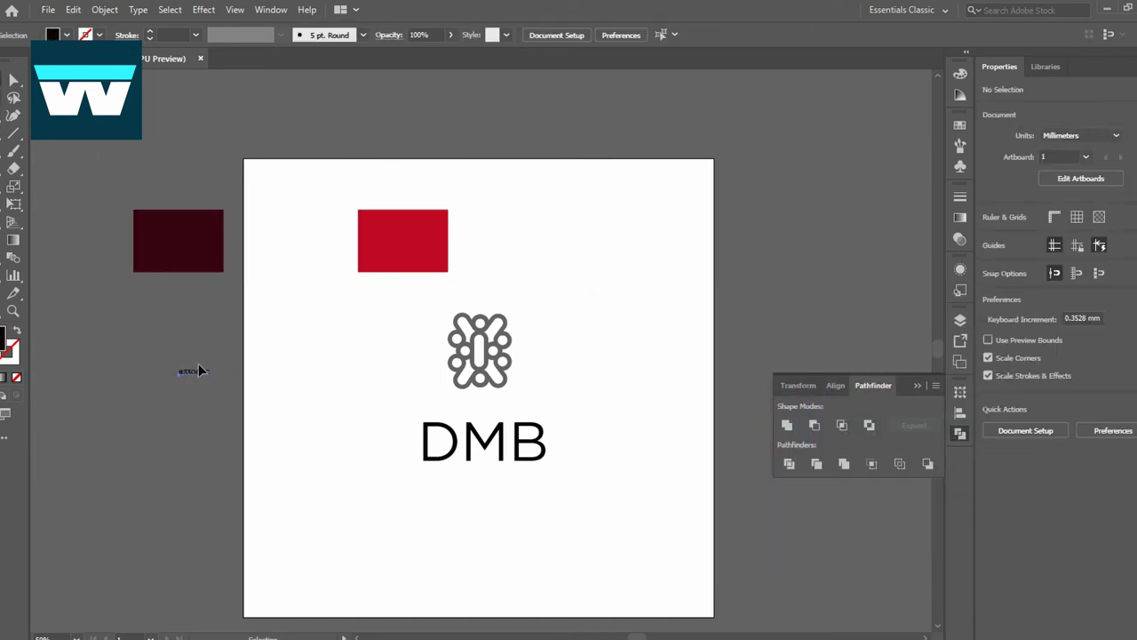
left_click_drag(191, 372, 179, 247)
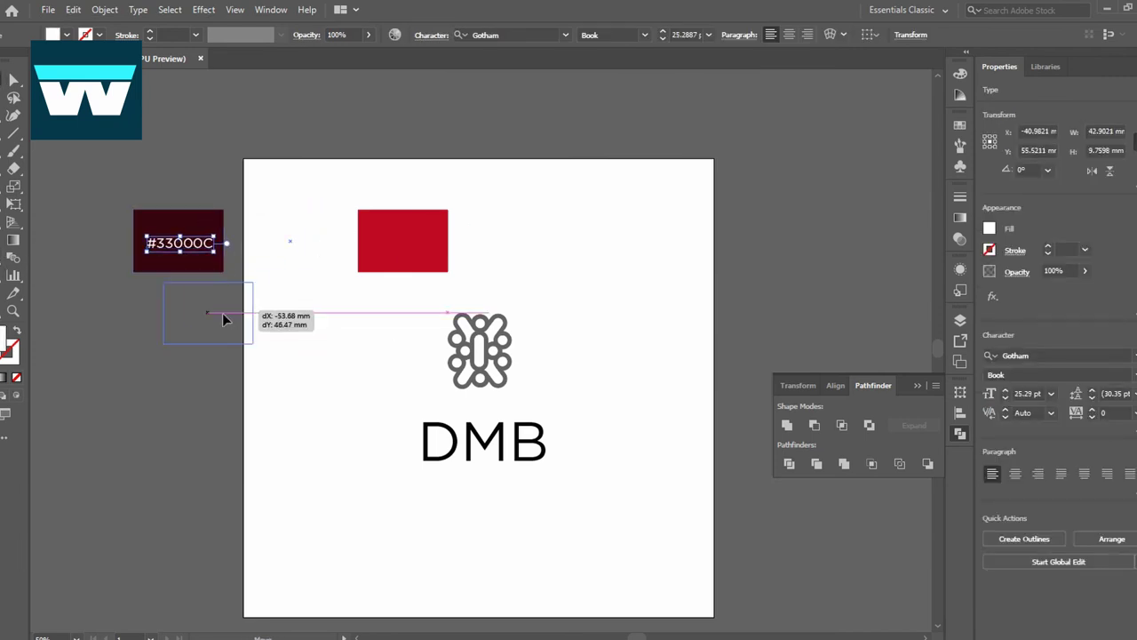
Stack swatch copies below the maroon one and duplicate the hex label onto the white swatch.
left_click_drag(405, 259, 180, 325)
left_click_drag(399, 236, 177, 373)
left_click(148, 314)
key("Return")
left_click(189, 251)
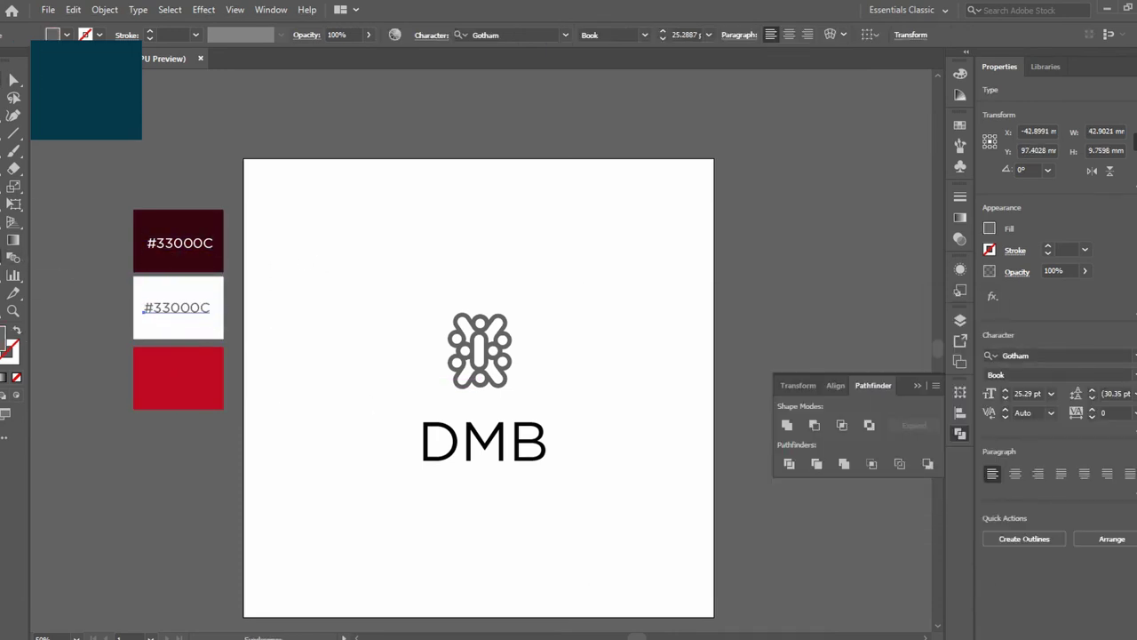
Change the white swatch's label to #FFFFFF in black text.
double_click(178, 309)
type("#FFFFFF")
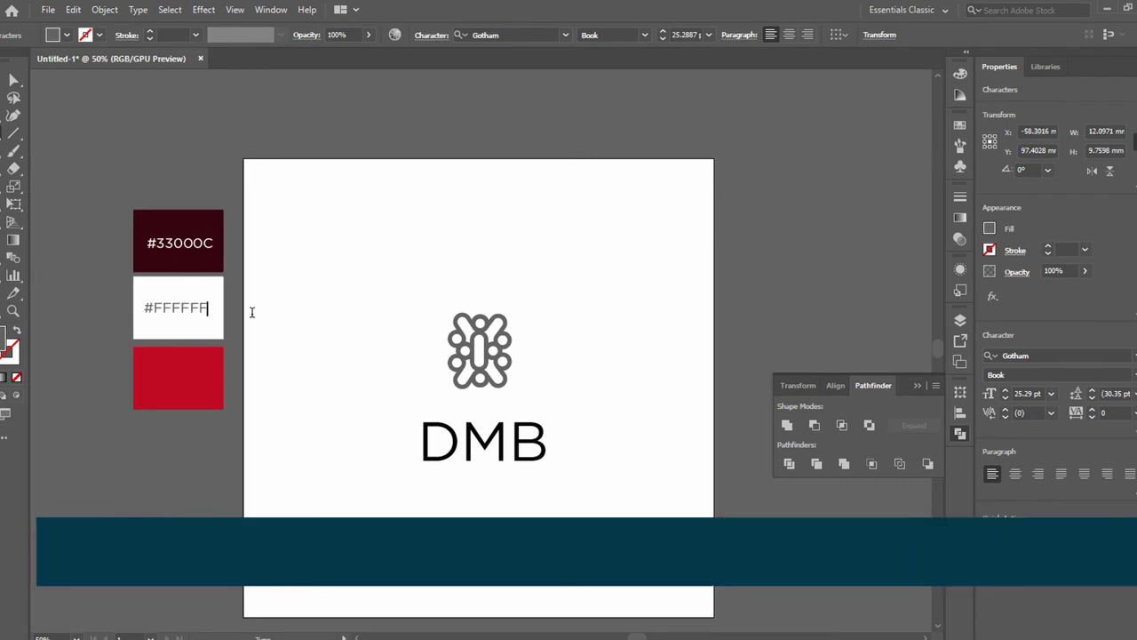
left_click(67, 35)
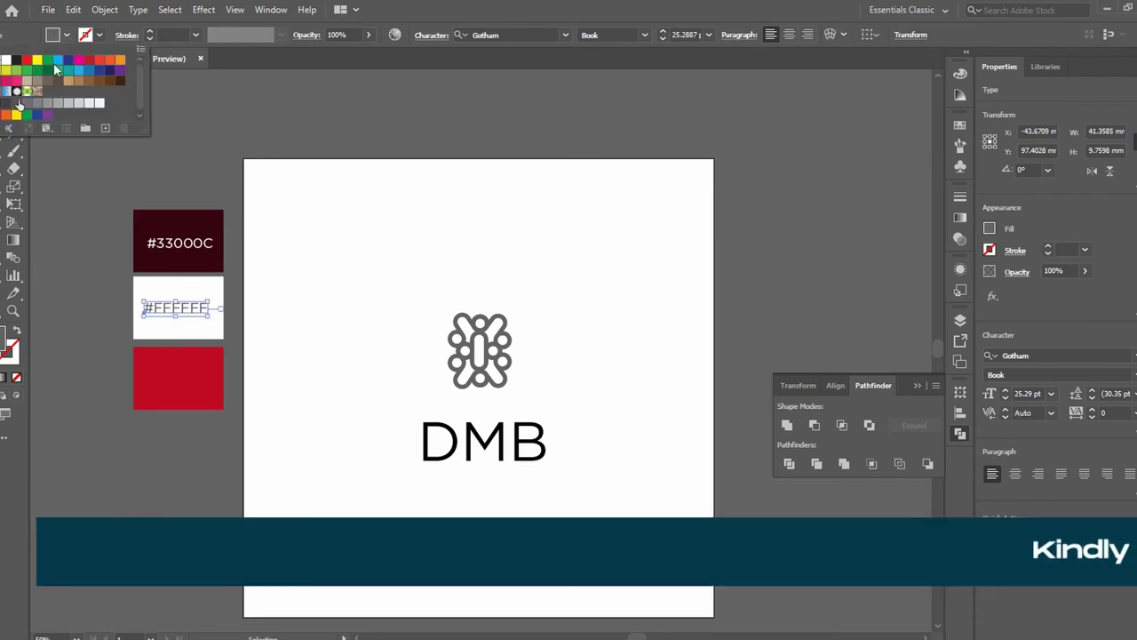
left_click(36, 55)
Copy the label onto the red swatch and check the red swatch's colour value.
left_click_drag(191, 308, 178, 382)
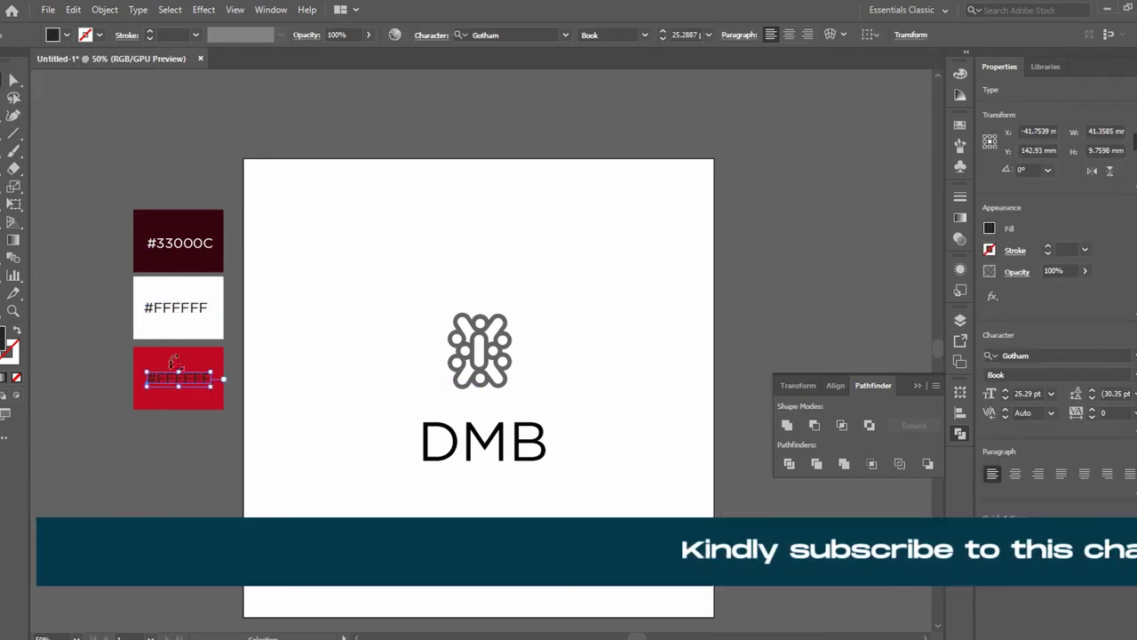
left_click(205, 398)
double_click(3, 336)
key("Escape")
Retype the red swatch's label as #C10520.
left_click(178, 378)
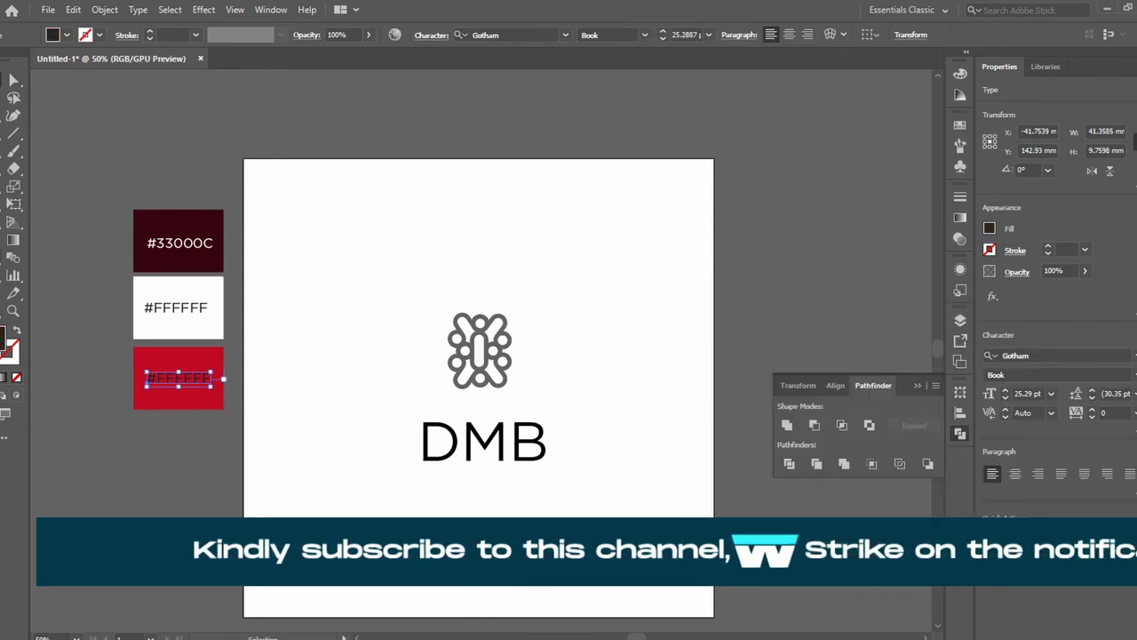
double_click(186, 379)
type("C10520")
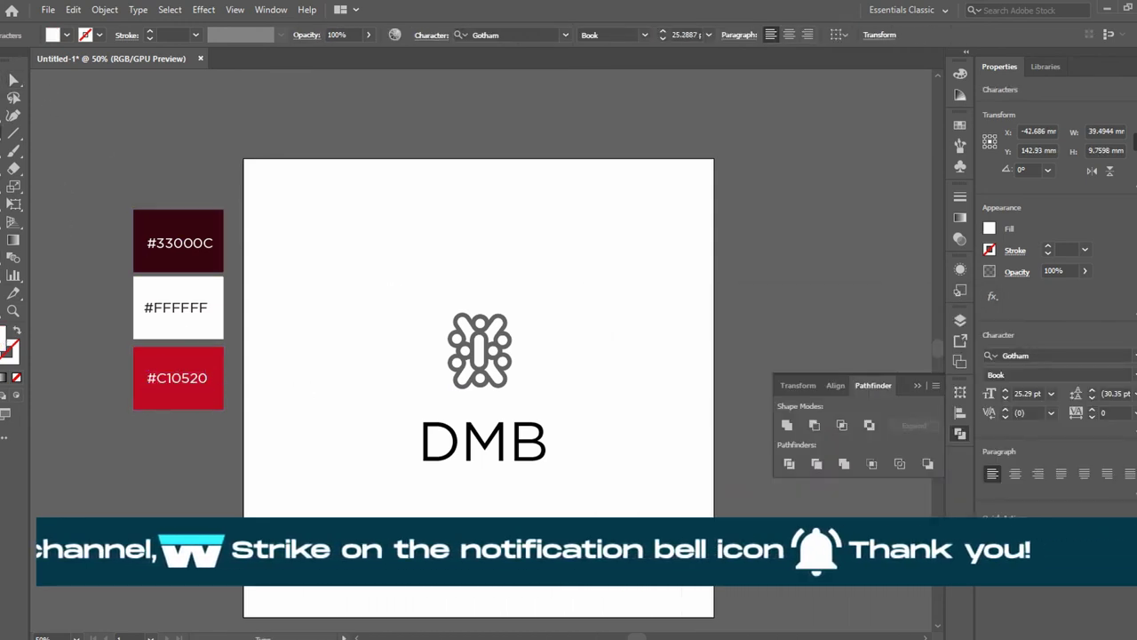
left_click(14, 80)
left_click(142, 140)
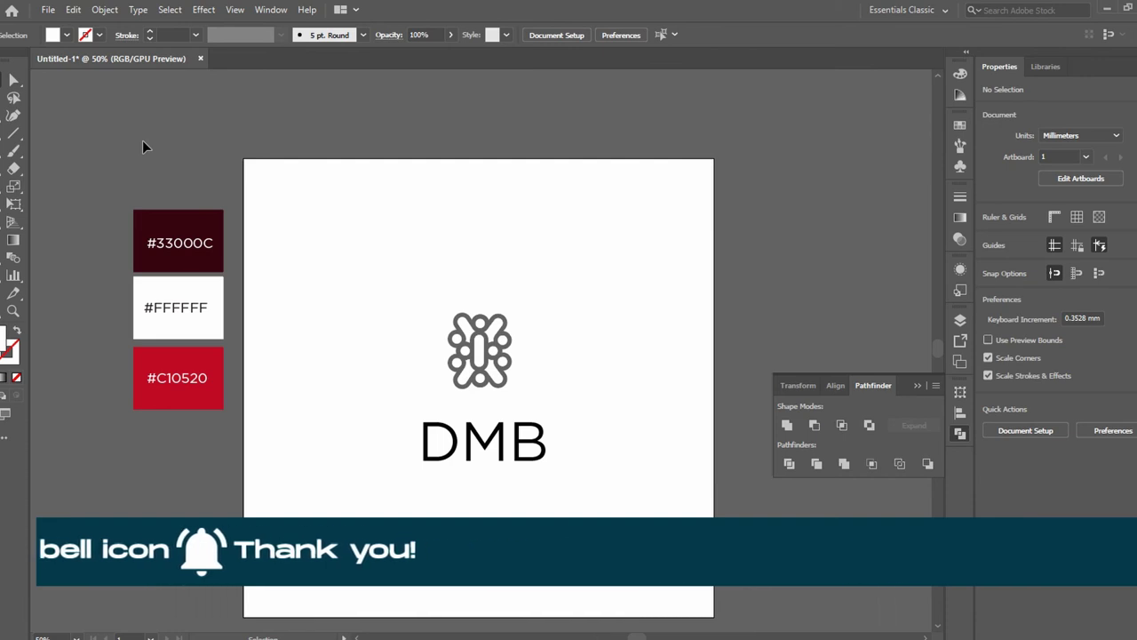
left_click(484, 441)
Stretch the #33000C rectangle to cover the whole artboard.
left_click(480, 351)
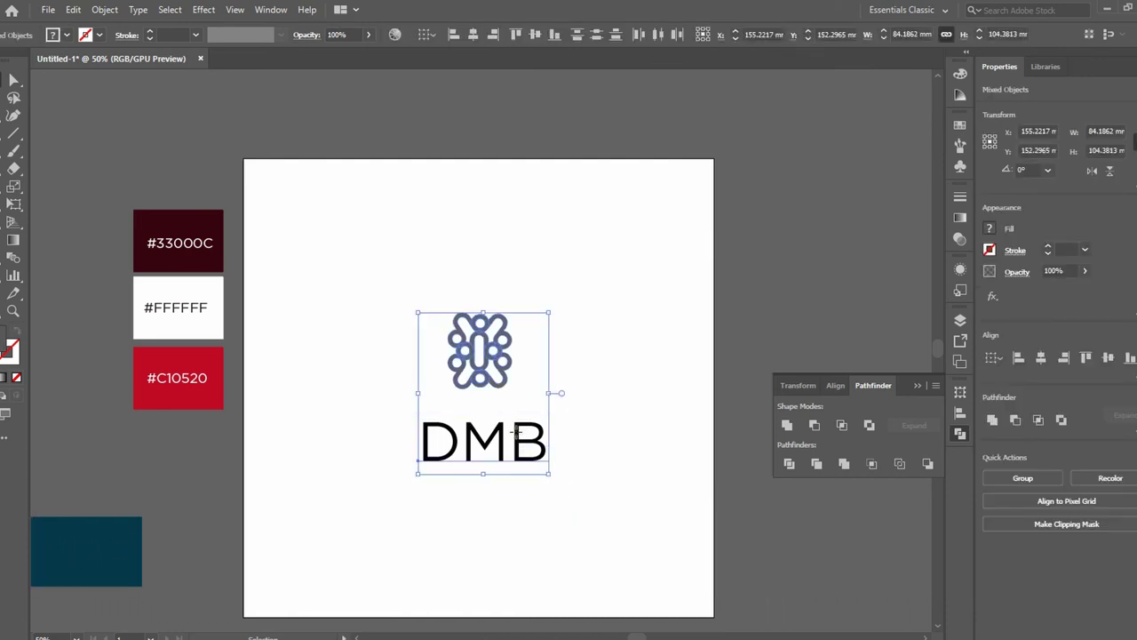
left_click(627, 249)
left_click(214, 220)
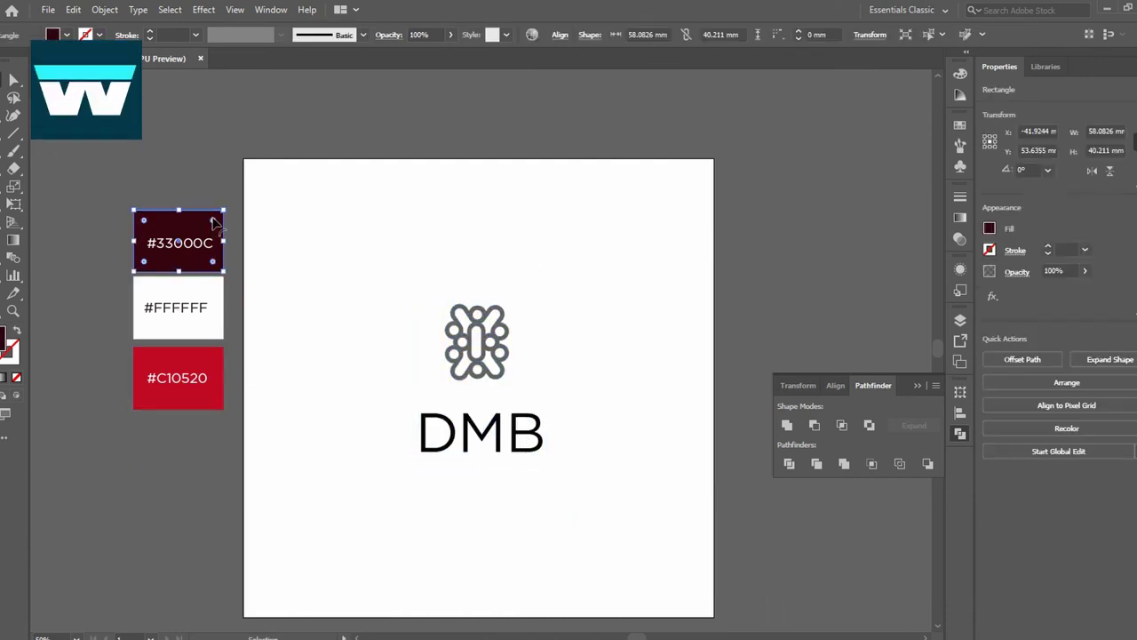
left_click_drag(284, 172, 305, 178)
left_click_drag(336, 219, 713, 616)
Send the maroon rectangle behind the emblem and DMB lettering.
left_click(104, 9)
key("ctrl+shift+bracketleft")
left_click(477, 342)
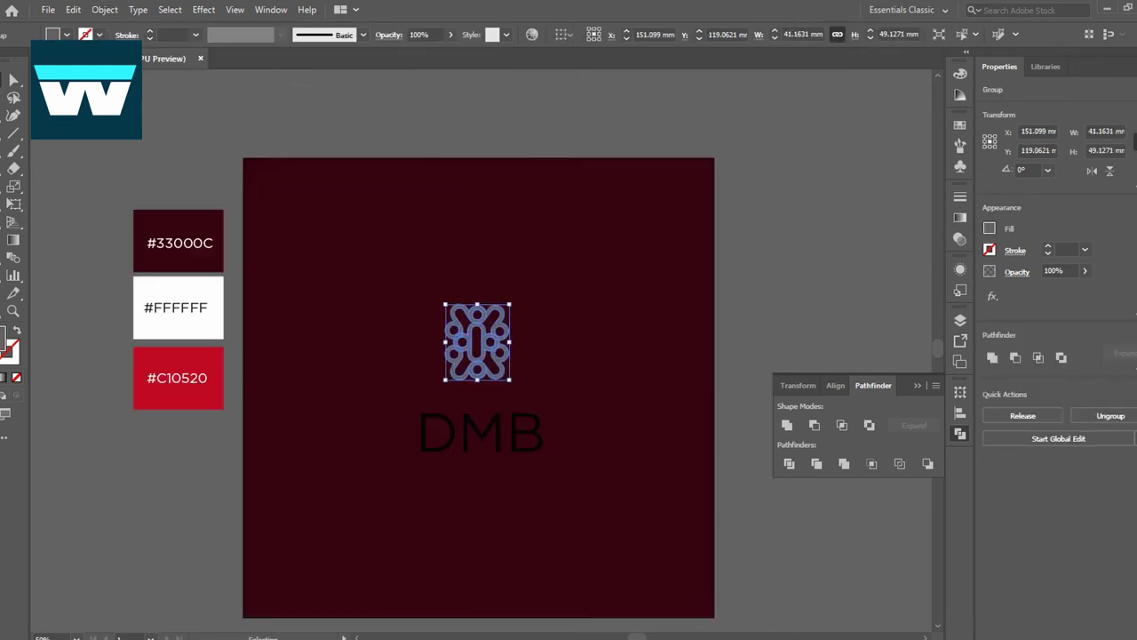
left_click(480, 433)
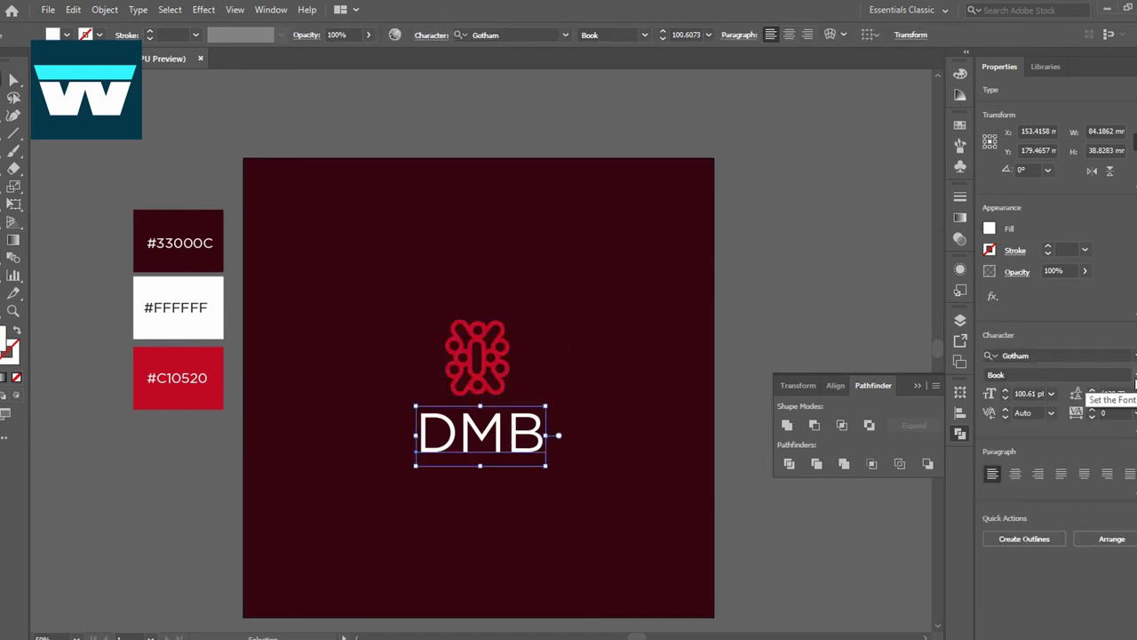
Set DMB in Montserrat Thin and scale it to 64.58 pt.
left_click(1057, 374)
type("MONTSERR")
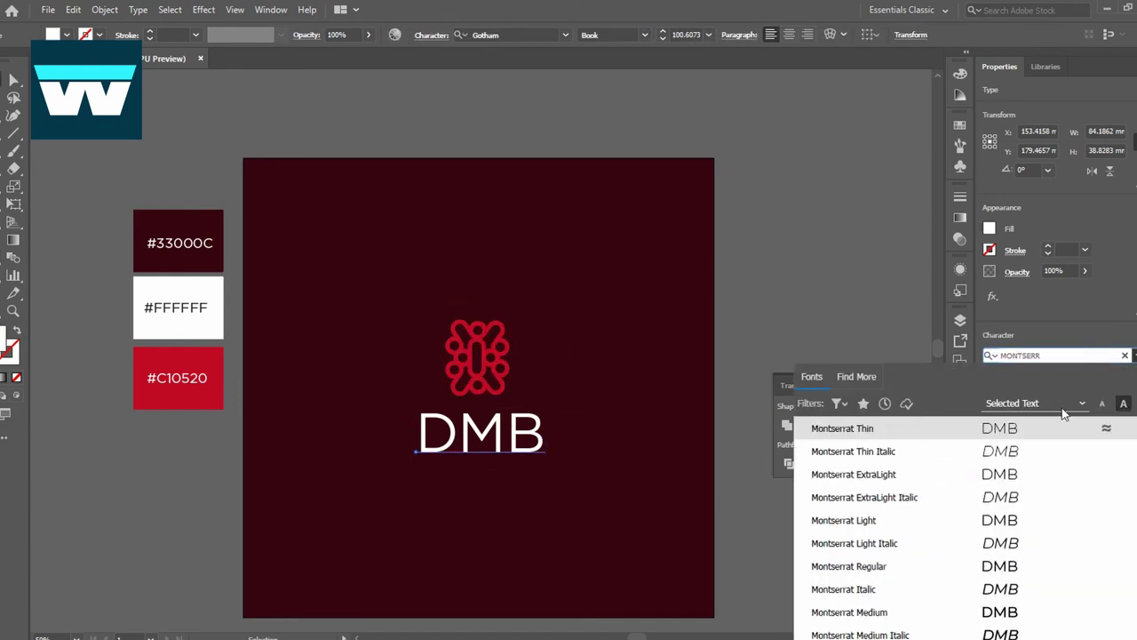
key("Return")
key("ctrl+plus")
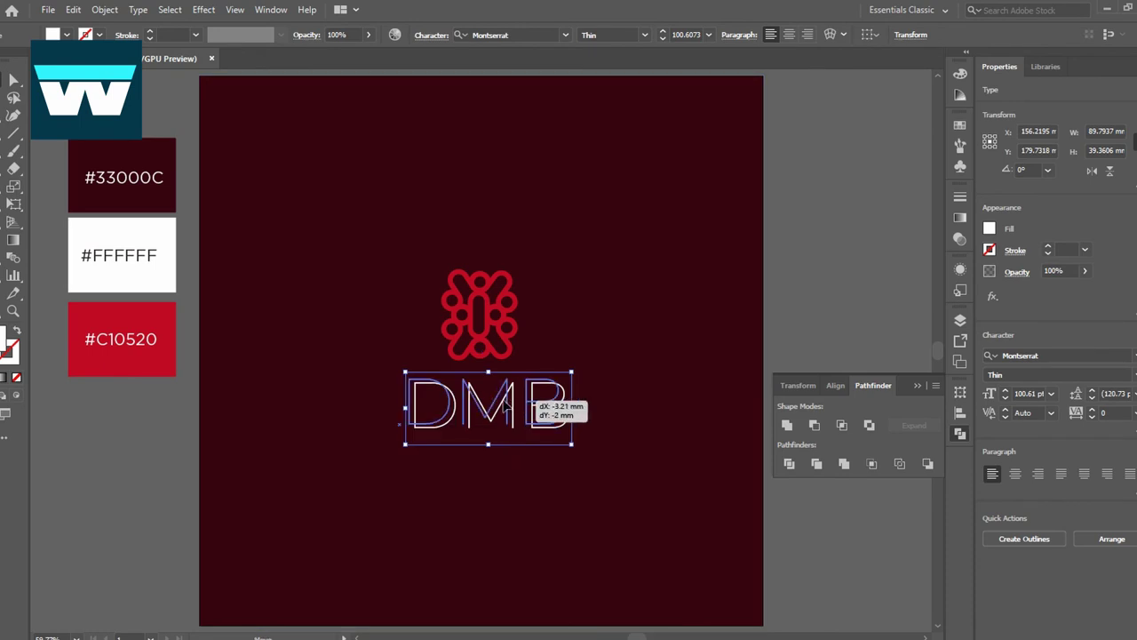
left_click_drag(559, 365, 520, 376)
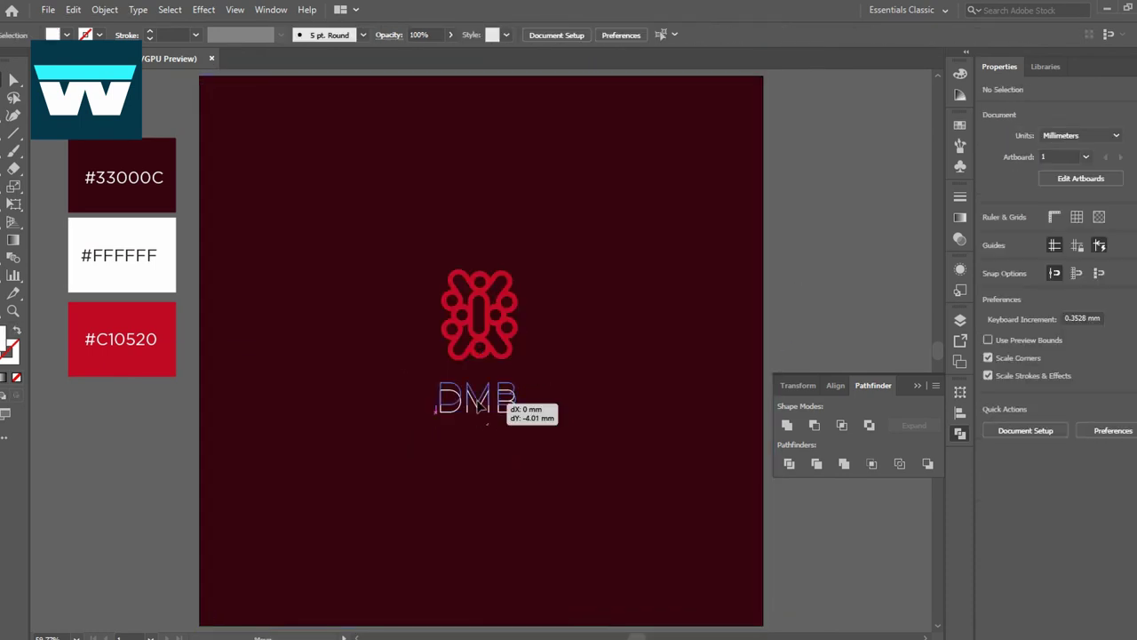
mouse_move(539, 426)
left_mouse_down()
mouse_move(530, 430)
mouse_move(417, 264)
left_mouse_up()
left_click(537, 376)
left_click_drag(507, 392, 516, 400)
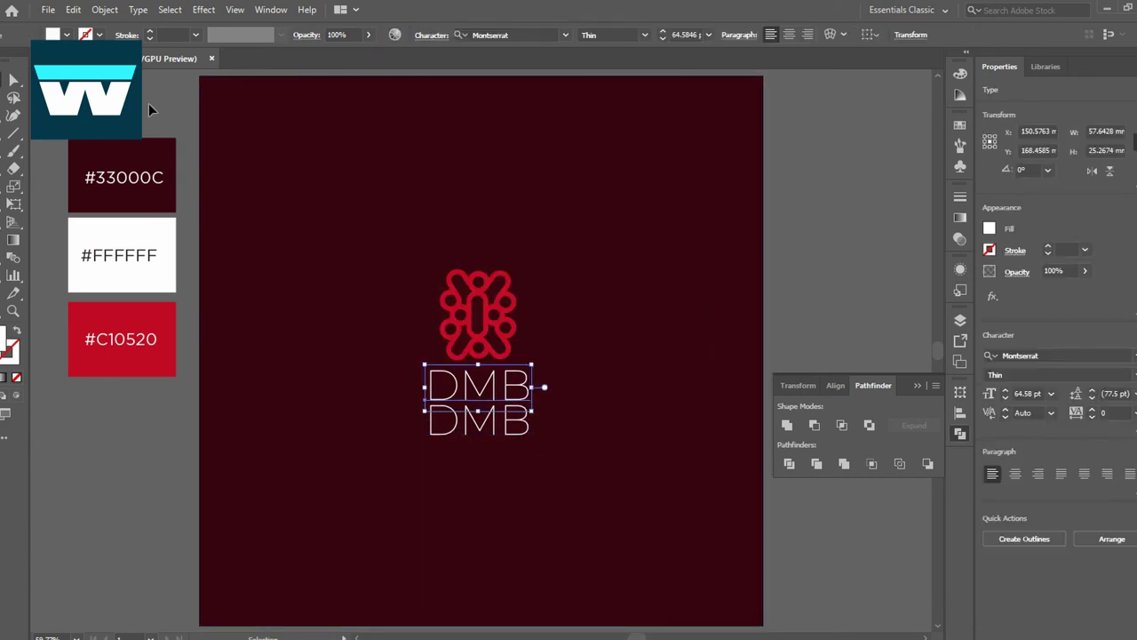
Change the top line to lowercase 'dmb' and select the lower copy's letters.
left_click(137, 8)
left_click(393, 279)
left_click(104, 8)
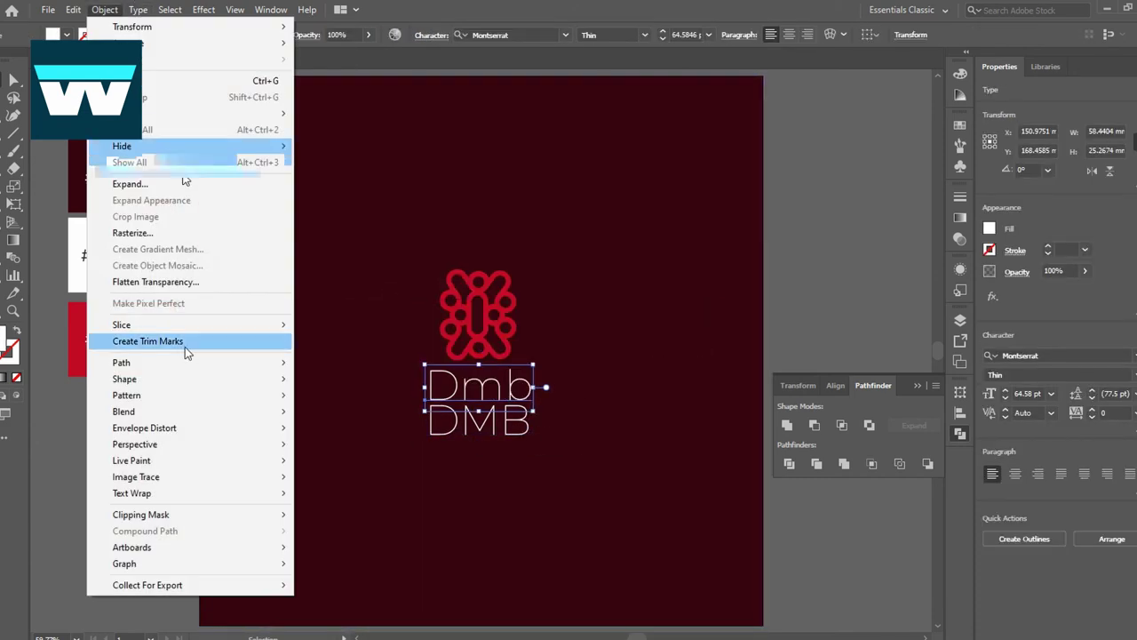
left_click(388, 256)
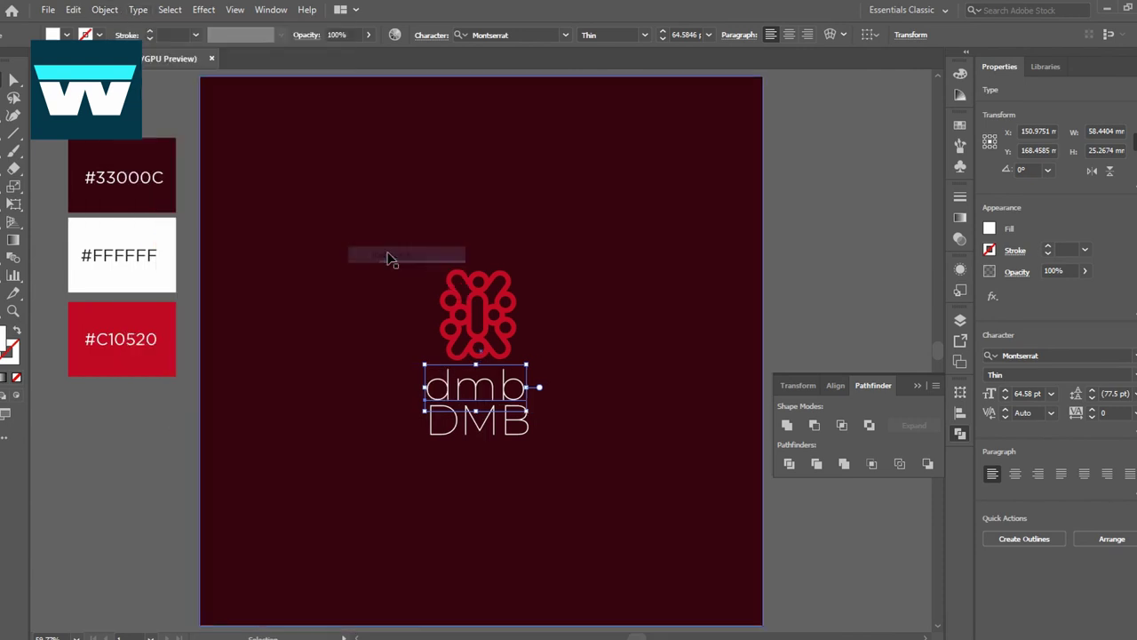
key("ctrl+1")
double_click(534, 402)
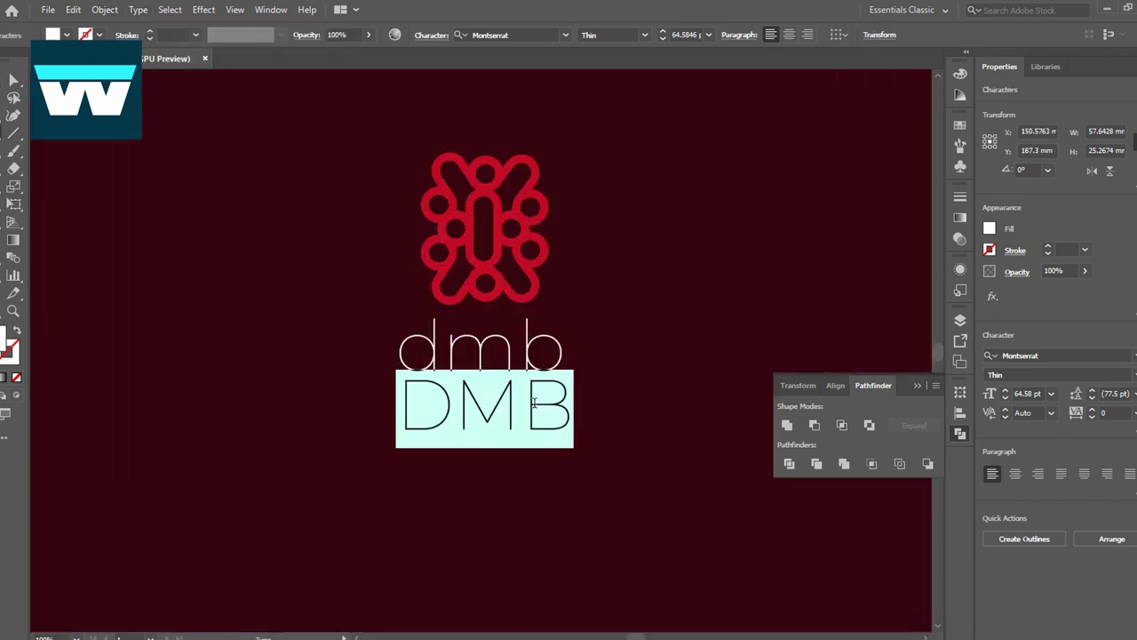
Retype the lower line as 'studio' and place it below dmb.
type("studio")
key("Escape")
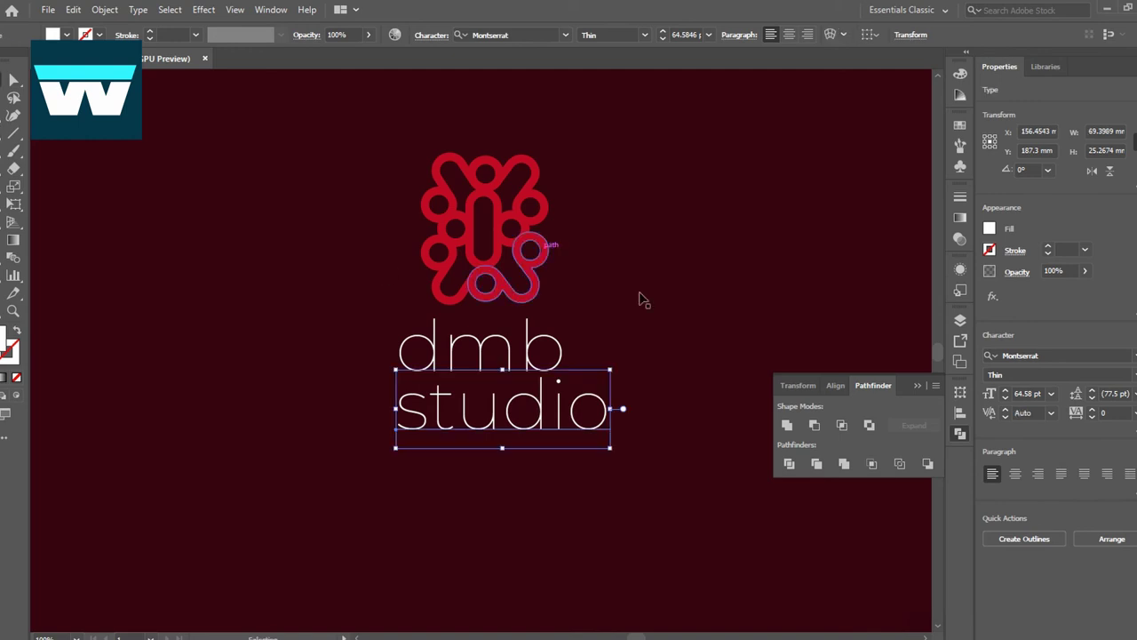
left_click_drag(557, 379, 557, 380)
left_click(537, 357)
Set dmb to Bold weight.
left_click(1057, 374)
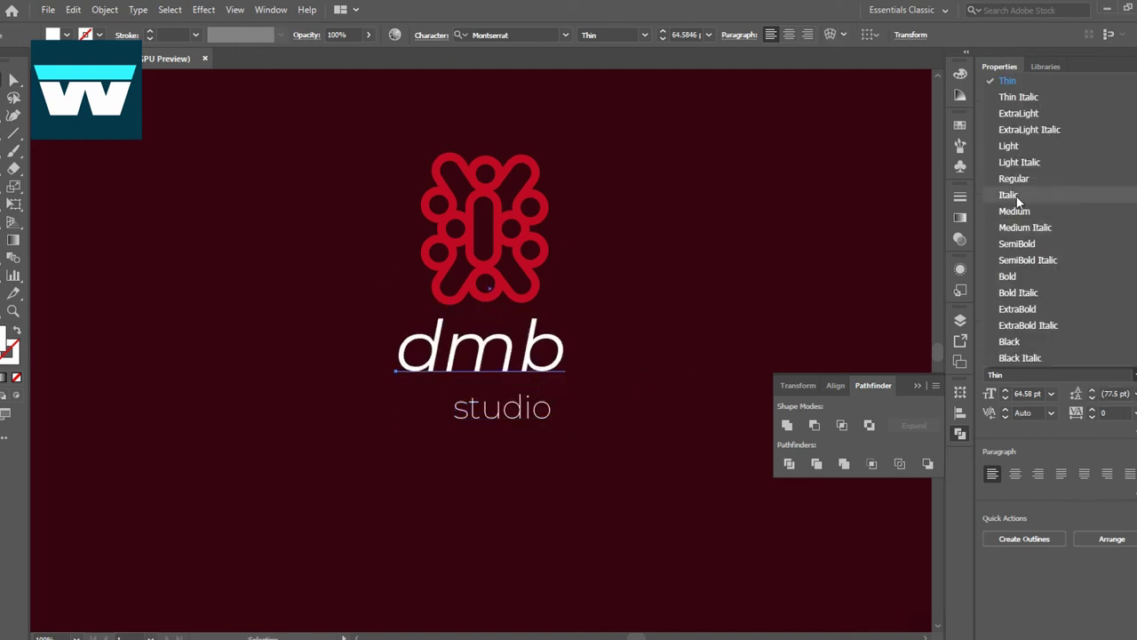
left_click(1019, 281)
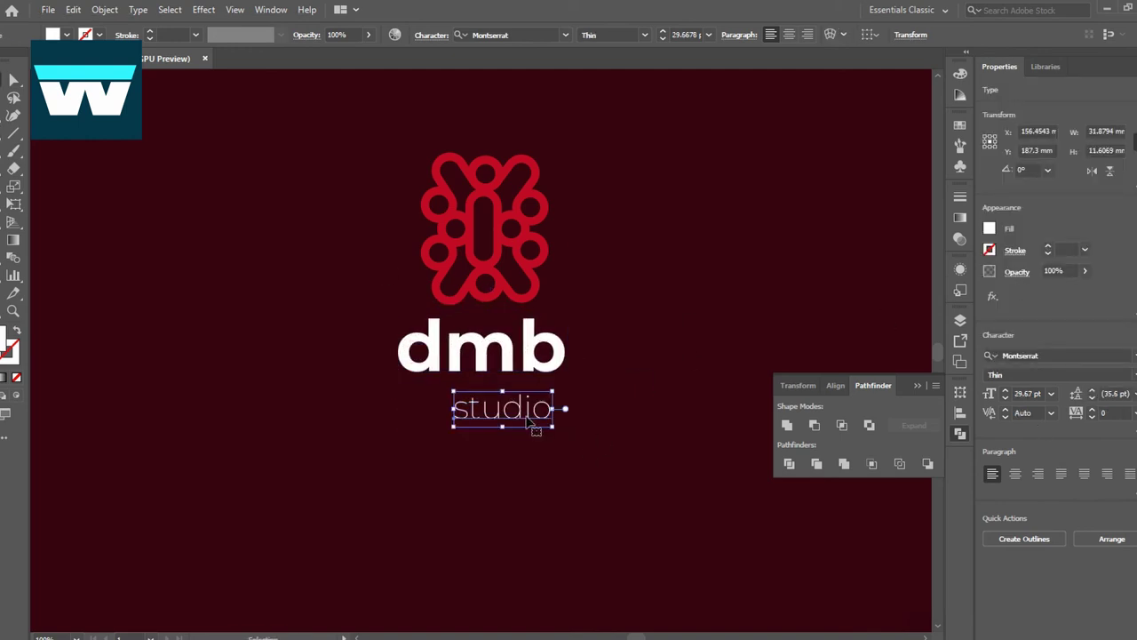
left_click(533, 351, "shift")
left_click(482, 244, "shift")
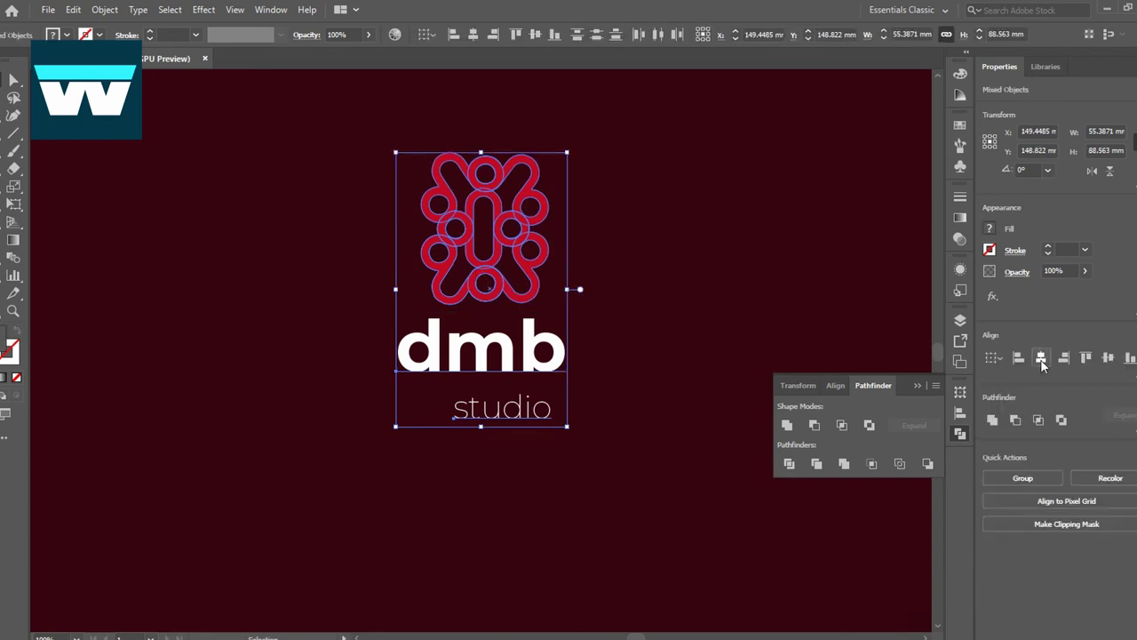
left_click(600, 323)
left_click(504, 419)
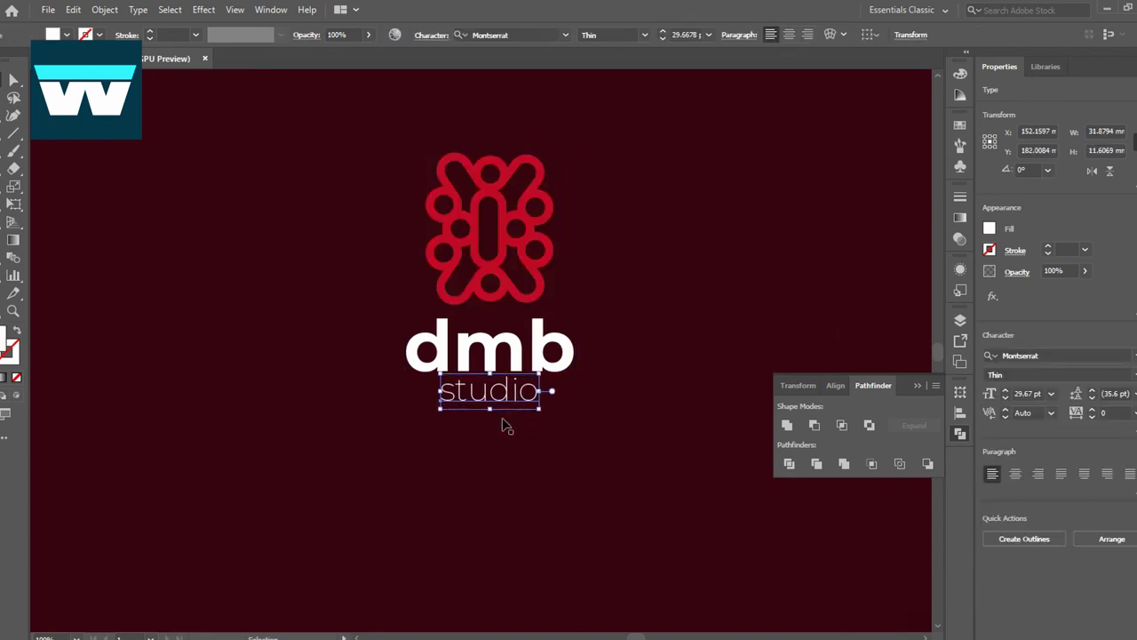
Group the emblem with both text lines, excluding the background, and enlarge the logo.
key("ctrl+0")
key("ctrl+a")
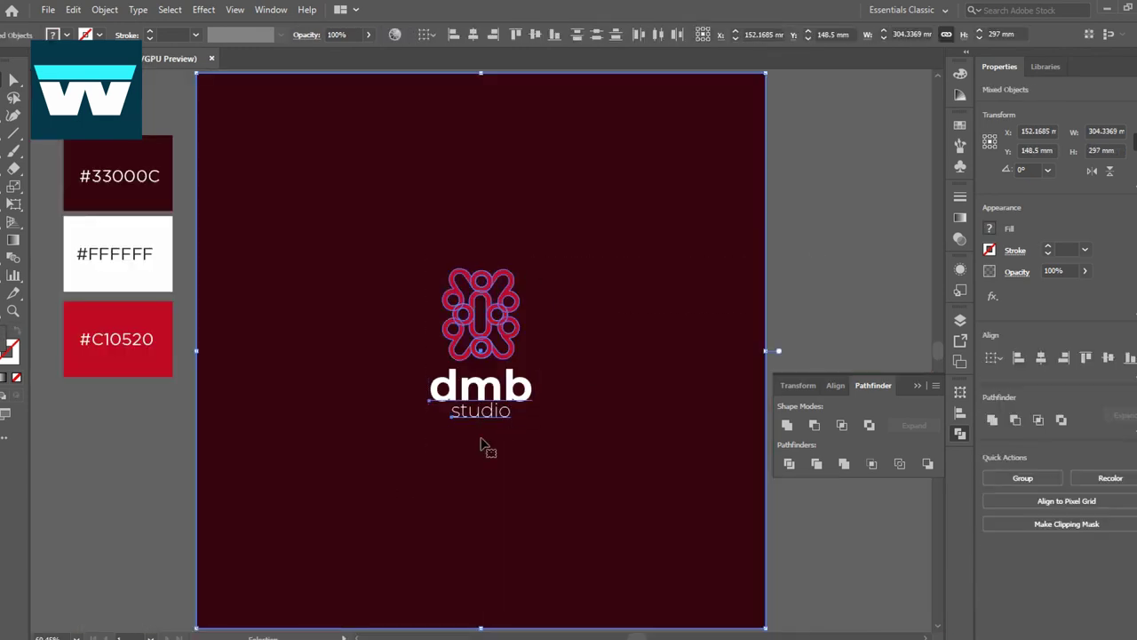
left_click(627, 385, "shift")
key("ctrl+g")
key("ctrl+minus")
key("ctrl+minus")
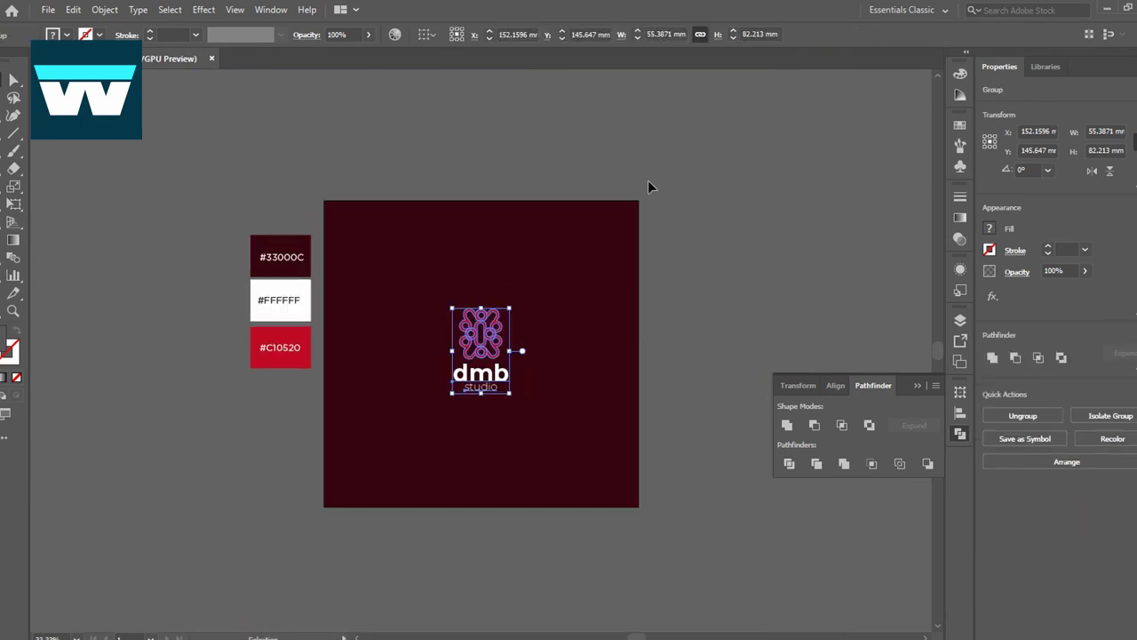
left_click_drag(510, 392, 526, 415)
Duplicate the artboard to the right as 'Artboard 1 copy'.
left_click(704, 253)
left_click(504, 332)
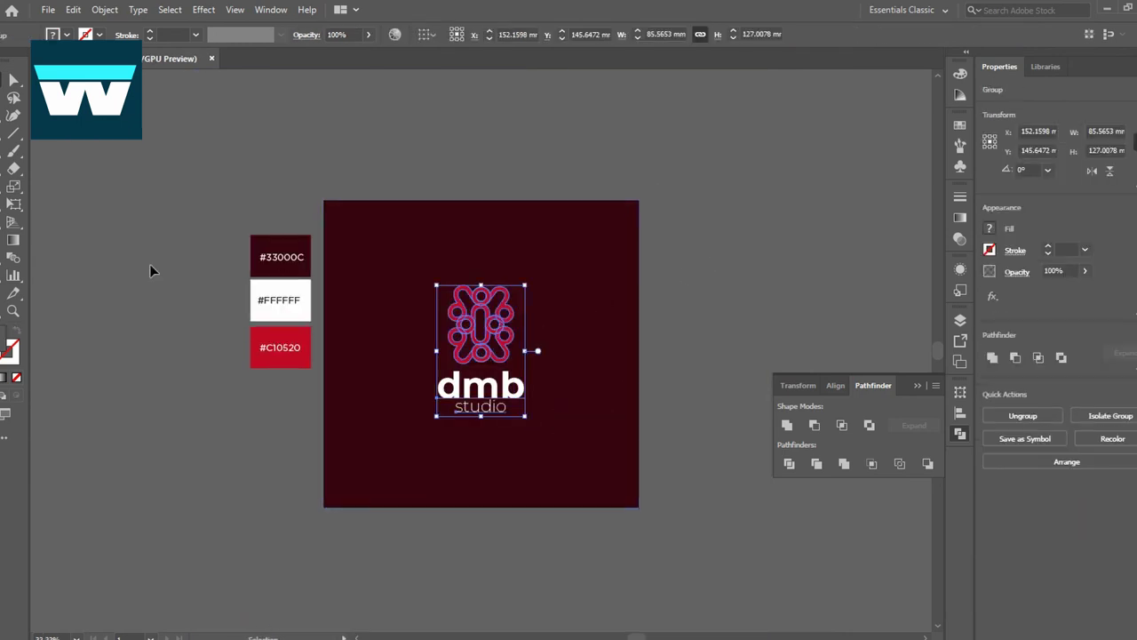
key("shift+o")
left_click_drag(364, 227, 682, 232)
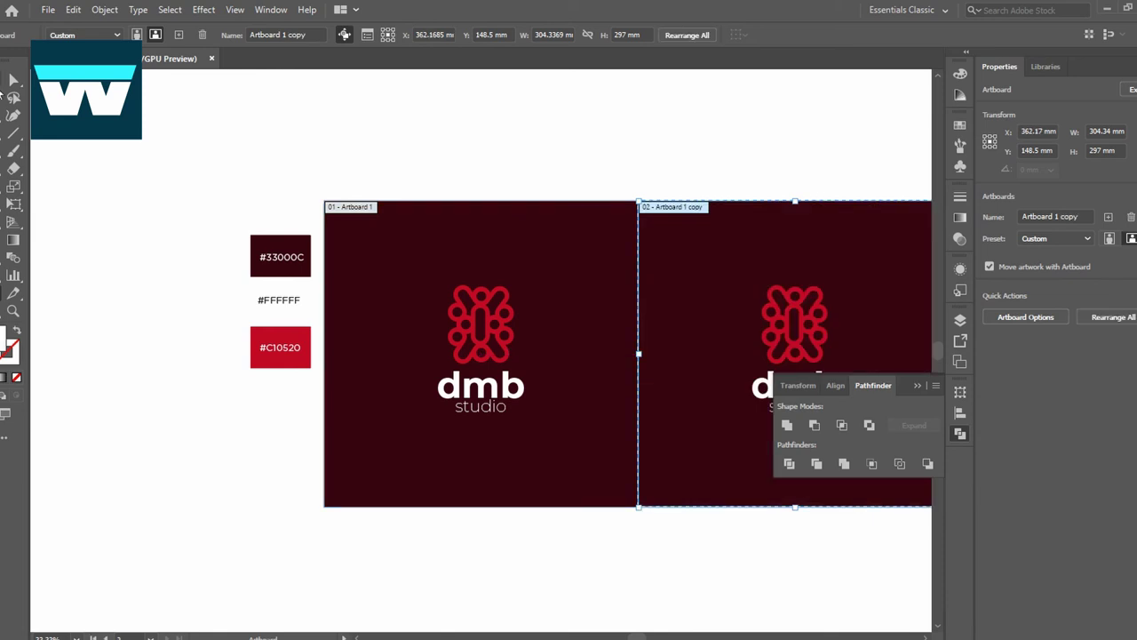
Move the dark background rectangle off the second artboard.
key("v")
key("ctrl+alt+0")
left_click(398, 216)
left_click_drag(374, 201, 374, 197)
left_click(630, 223)
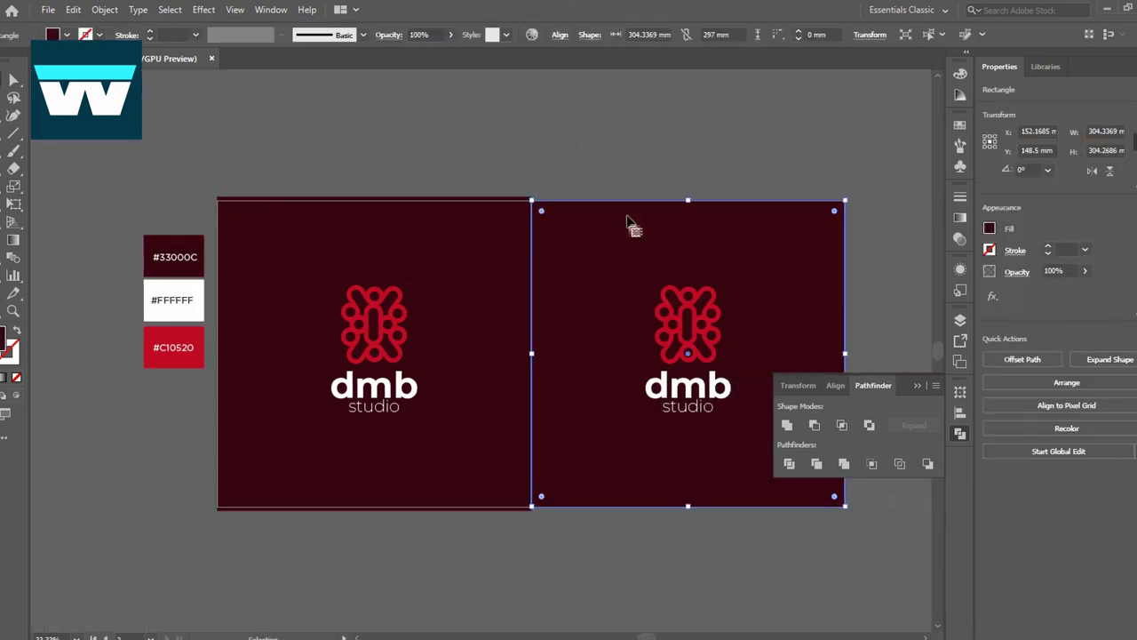
left_click_drag(627, 232, 914, 157)
Colour the second logo's dmb studio text dark maroon.
left_click(688, 395)
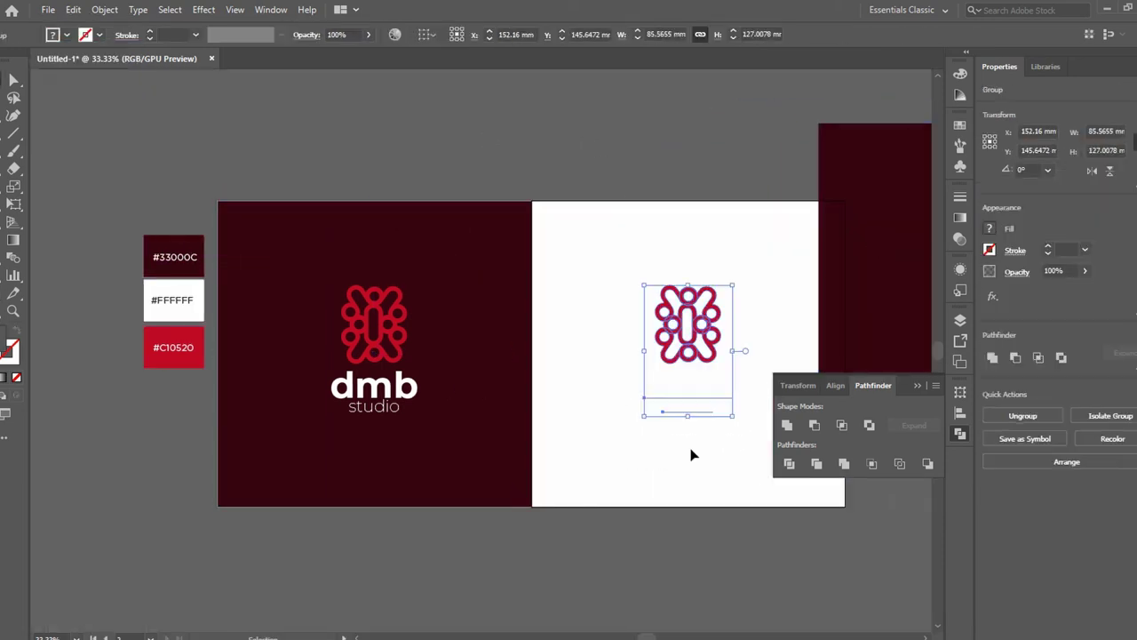
double_click(704, 399)
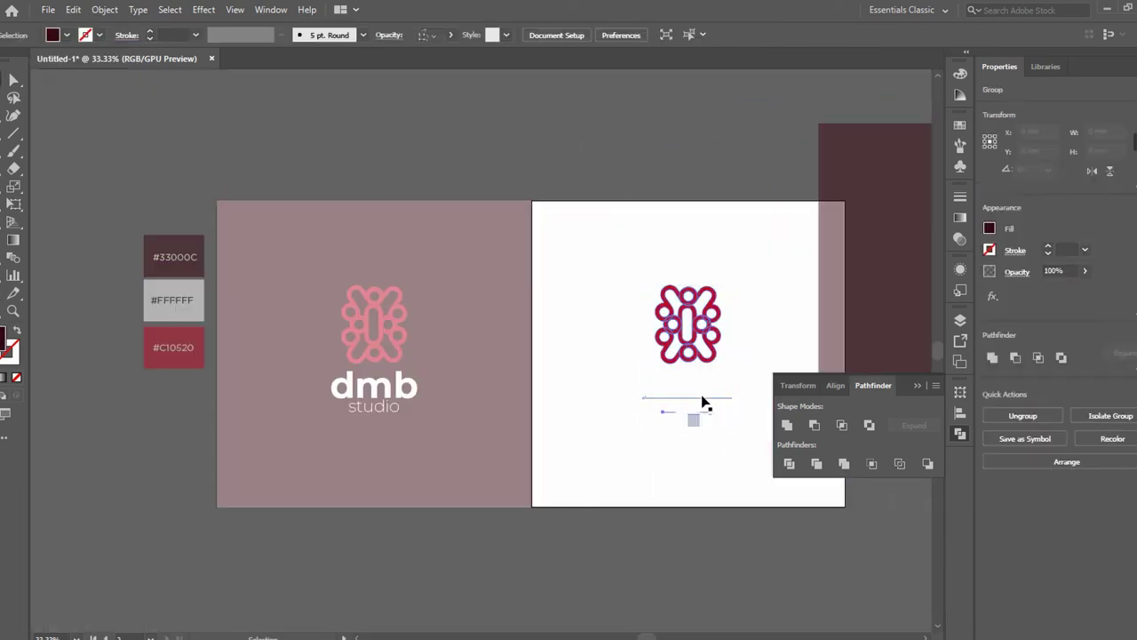
left_click(255, 225)
key("Escape")
key("v")
Delete the leftover dark rectangle and select both logos.
left_click(876, 157)
key("Delete")
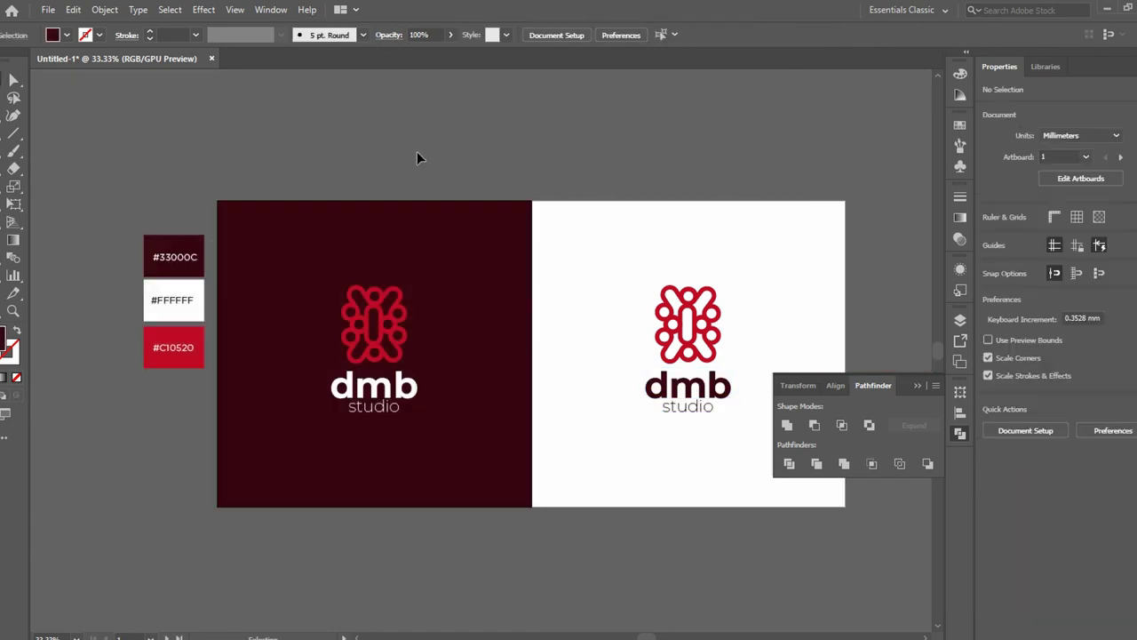
left_click_drag(756, 464, 399, 241)
left_click(710, 290)
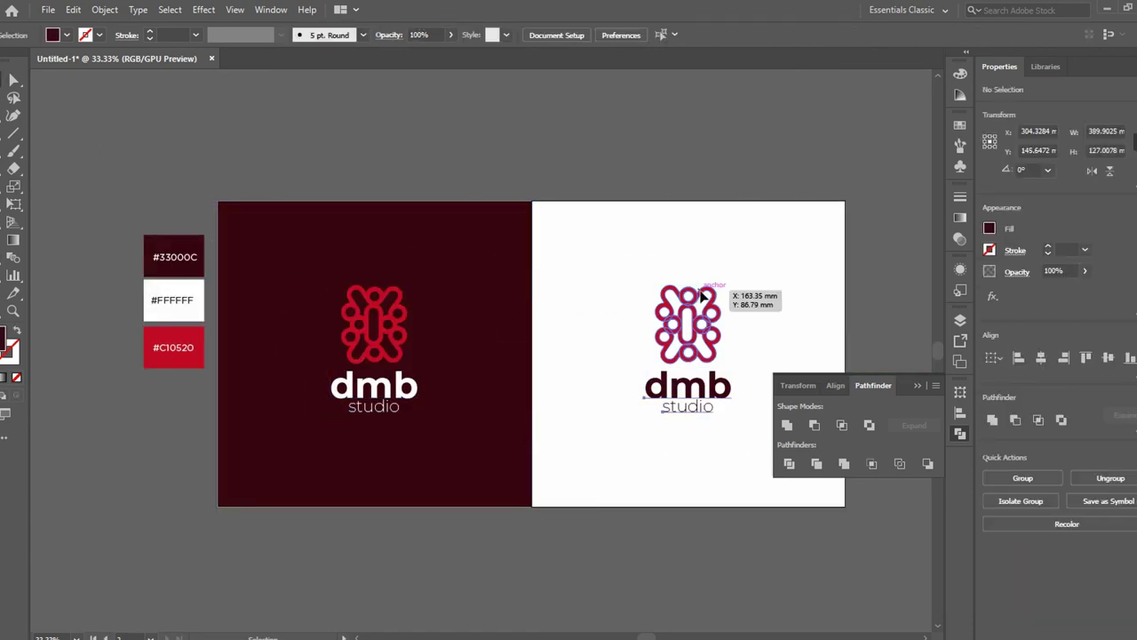
left_click(358, 340, "shift")
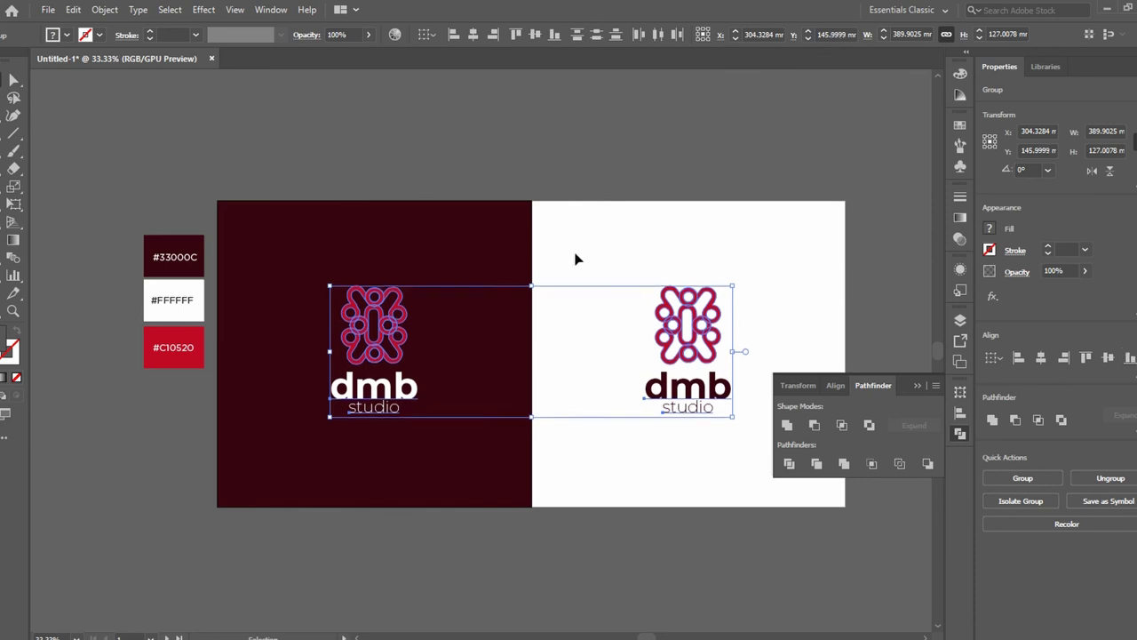
left_click(599, 137)
left_click(917, 385)
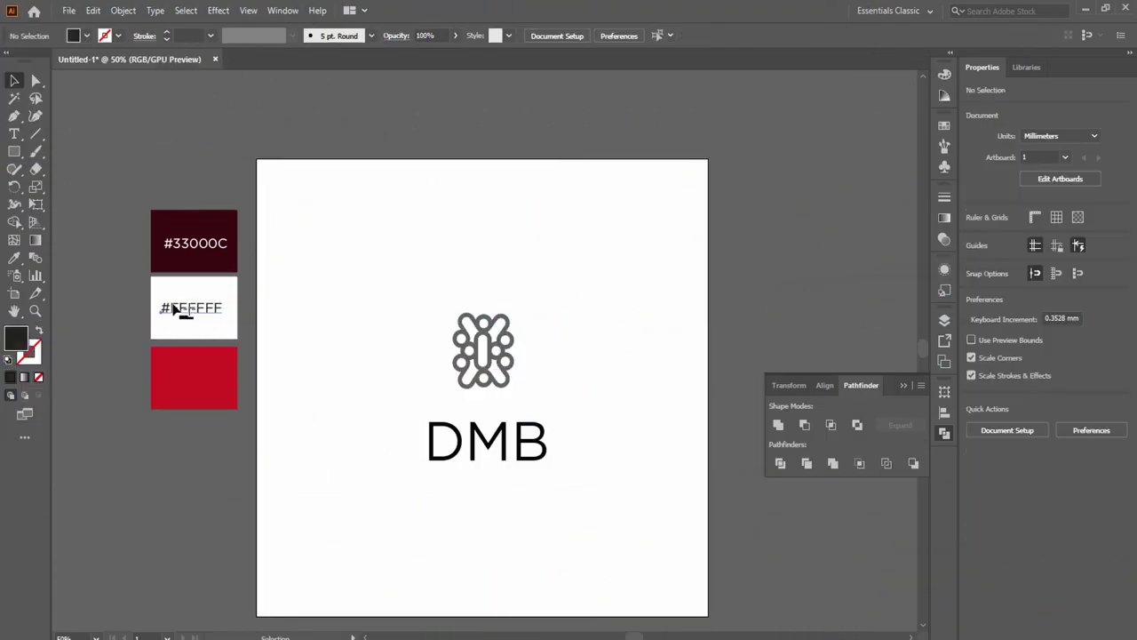
Copy the hex label onto the red swatch and check its colour value.
left_click_drag(191, 309, 194, 401)
left_click(218, 400)
double_click(15, 338)
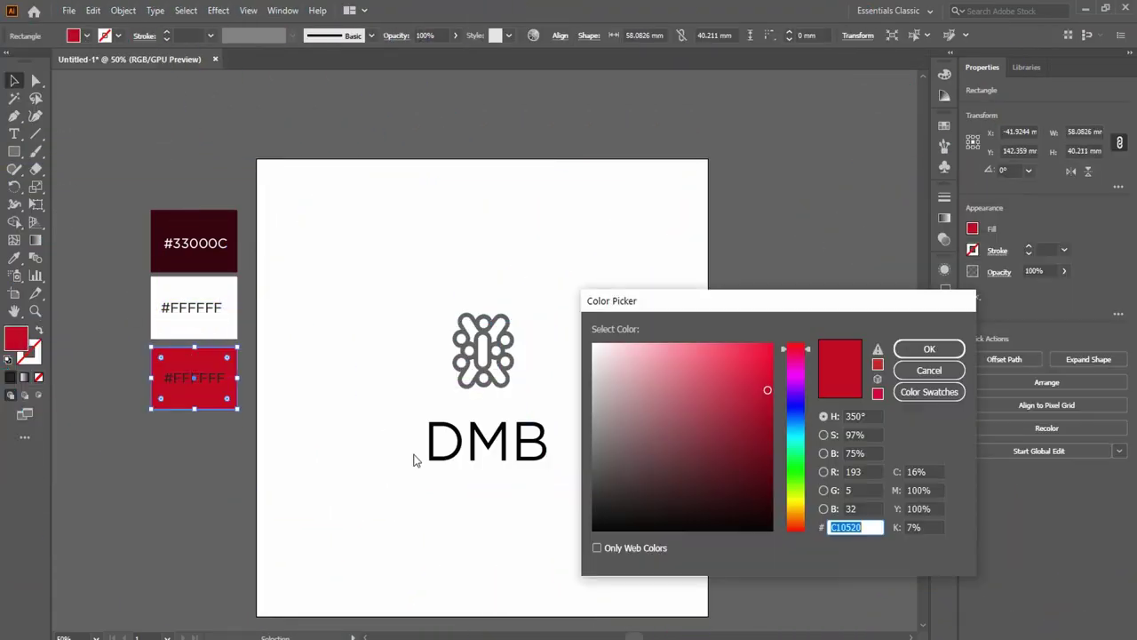
left_click(941, 371)
left_click(194, 378)
key("i")
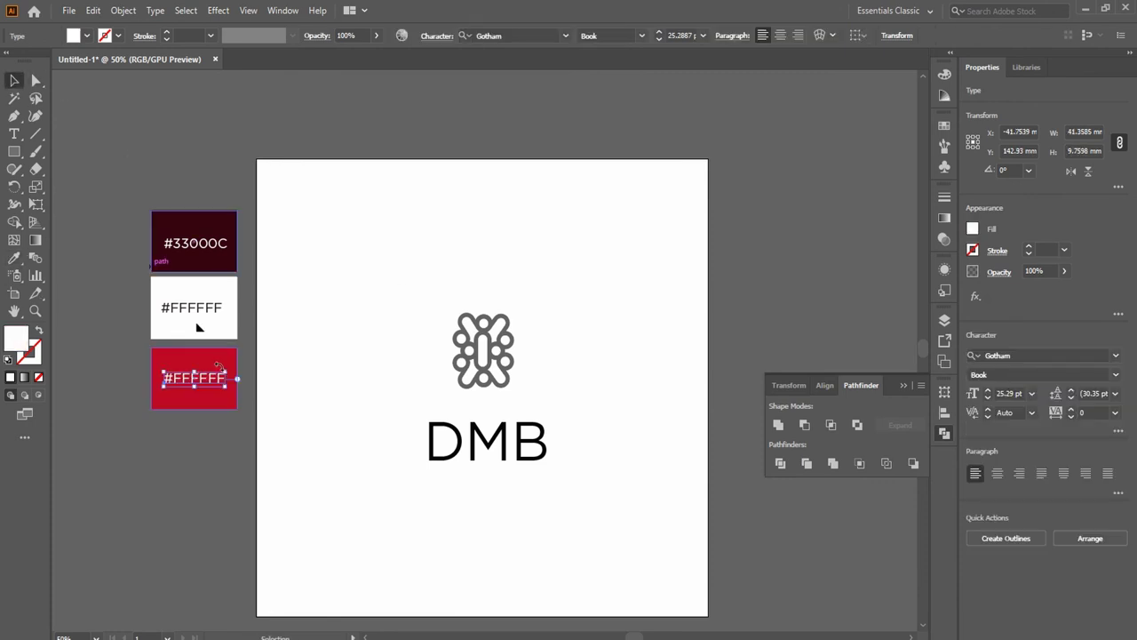
left_click(160, 146)
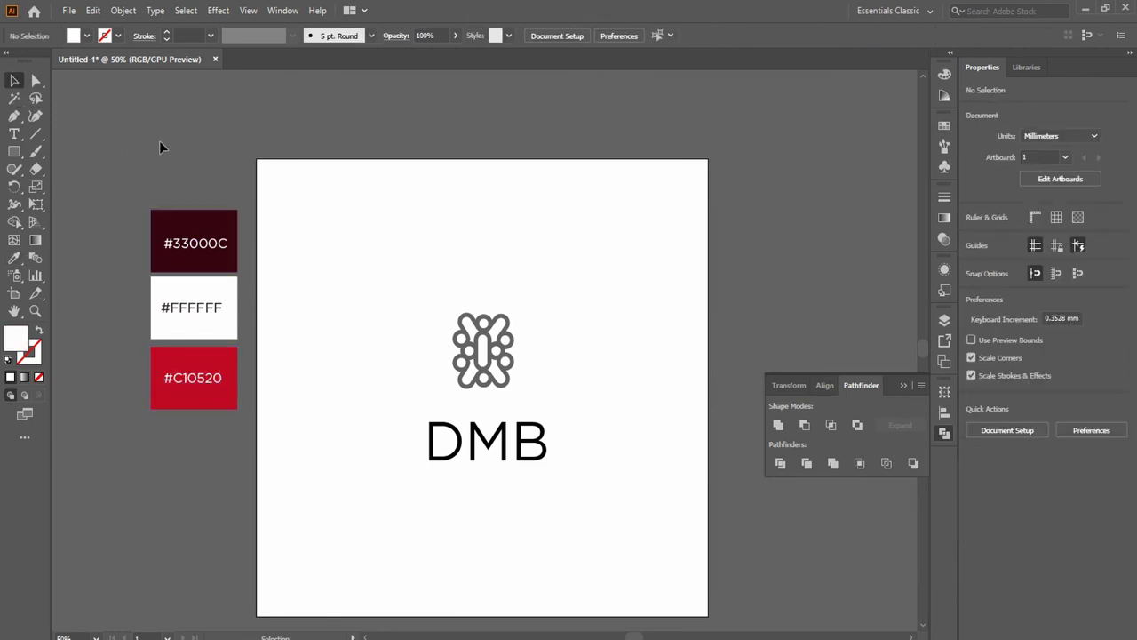
Nudge the logo up and stretch a #33000C rectangle over the artboard behind it.
left_click(515, 433)
left_click_drag(524, 440, 521, 431)
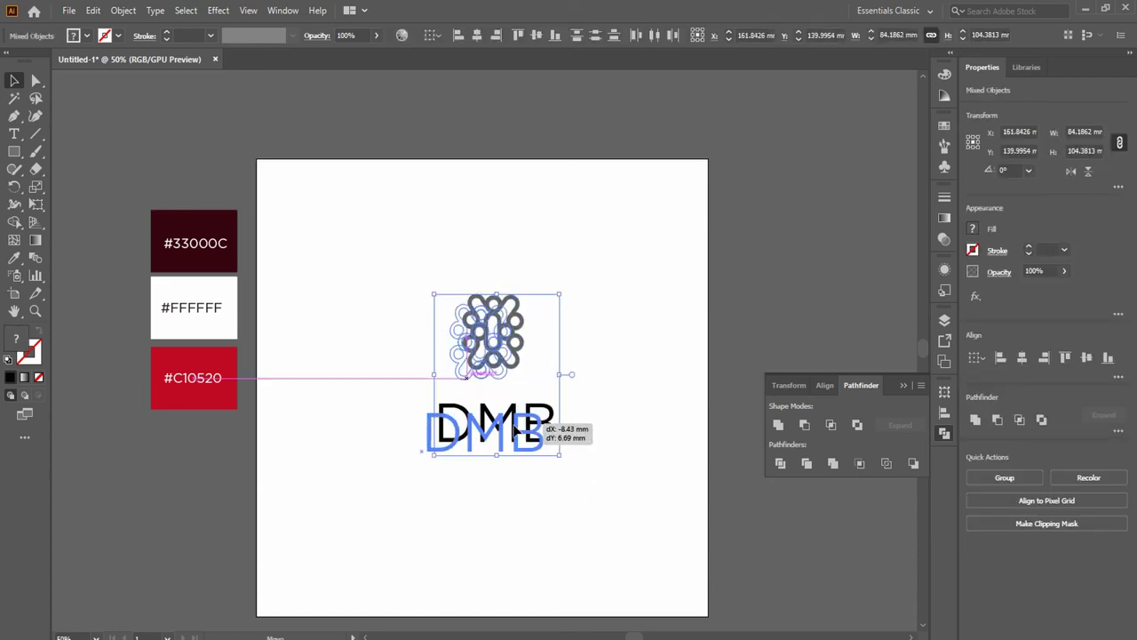
left_click(240, 362)
left_click(229, 222)
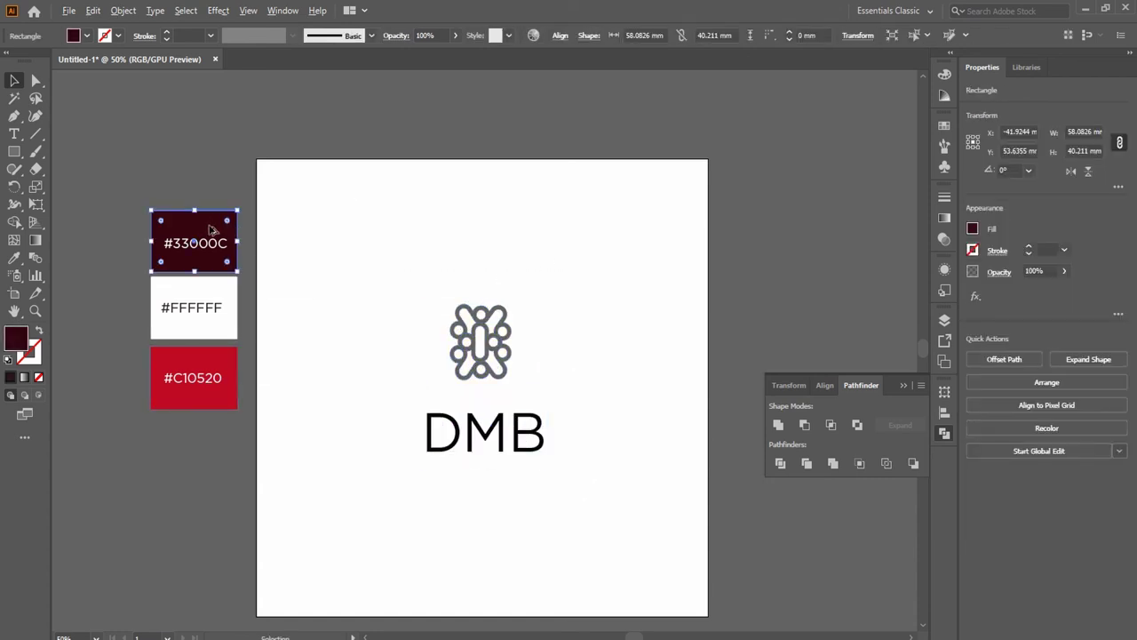
left_click_drag(211, 230, 316, 177, "alt")
left_click_drag(342, 218, 708, 616)
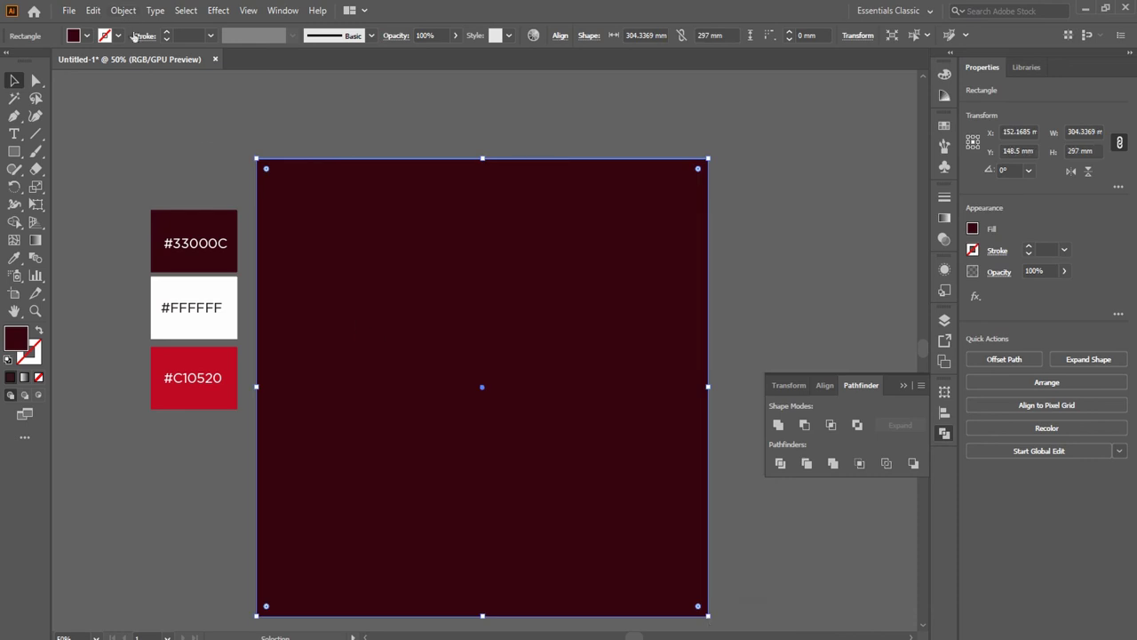
left_click(123, 10)
left_click(382, 94)
left_click(480, 342)
Colour the logo crimson #C10520 with the Eyedropper.
key("i")
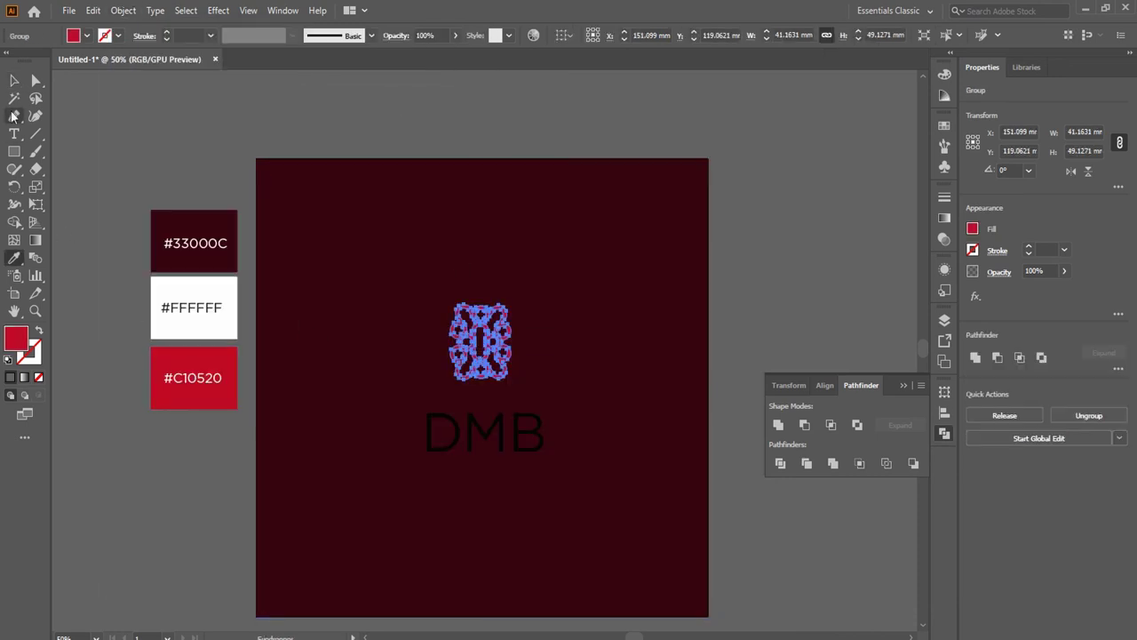
left_click(193, 382)
left_click(485, 434, "ctrl")
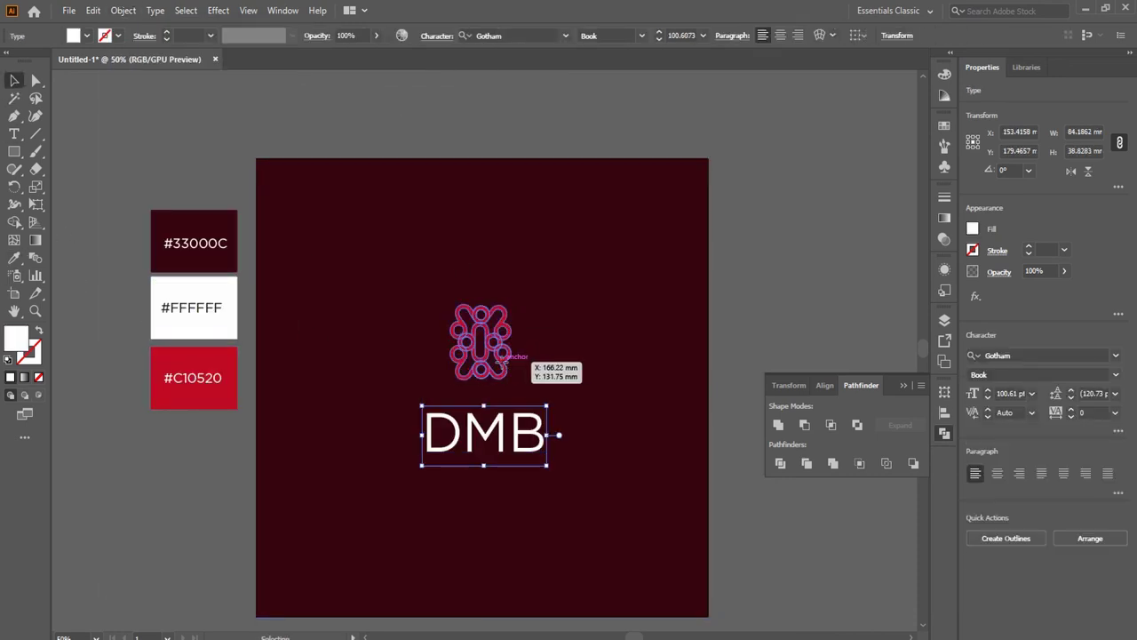
left_click(480, 342)
left_click(484, 433)
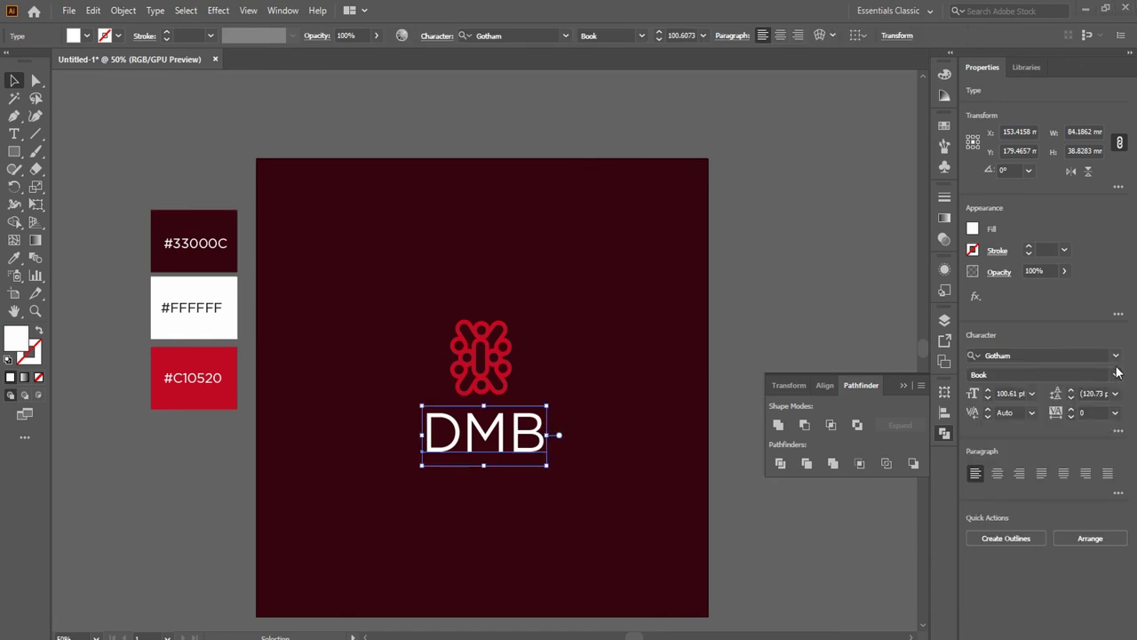
Set DMB in Montserrat Thin, scaled to about half size under the logo.
type("montserrat")
left_click(1010, 426)
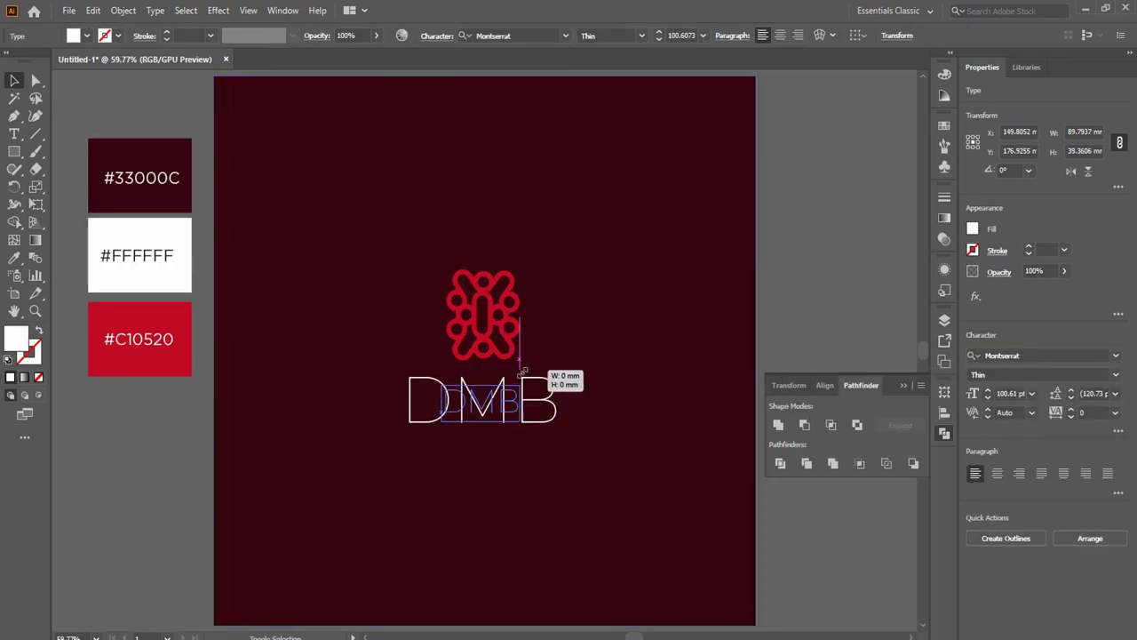
left_click(490, 423)
left_click(493, 390)
left_click_drag(522, 407, 539, 426)
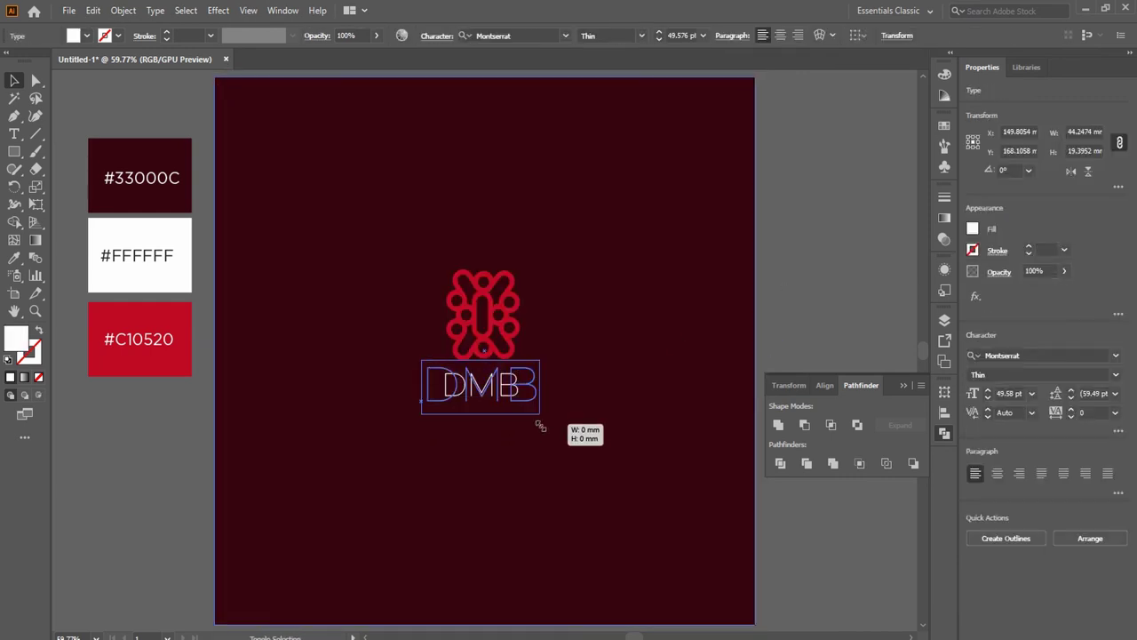
left_click(483, 311, "shift")
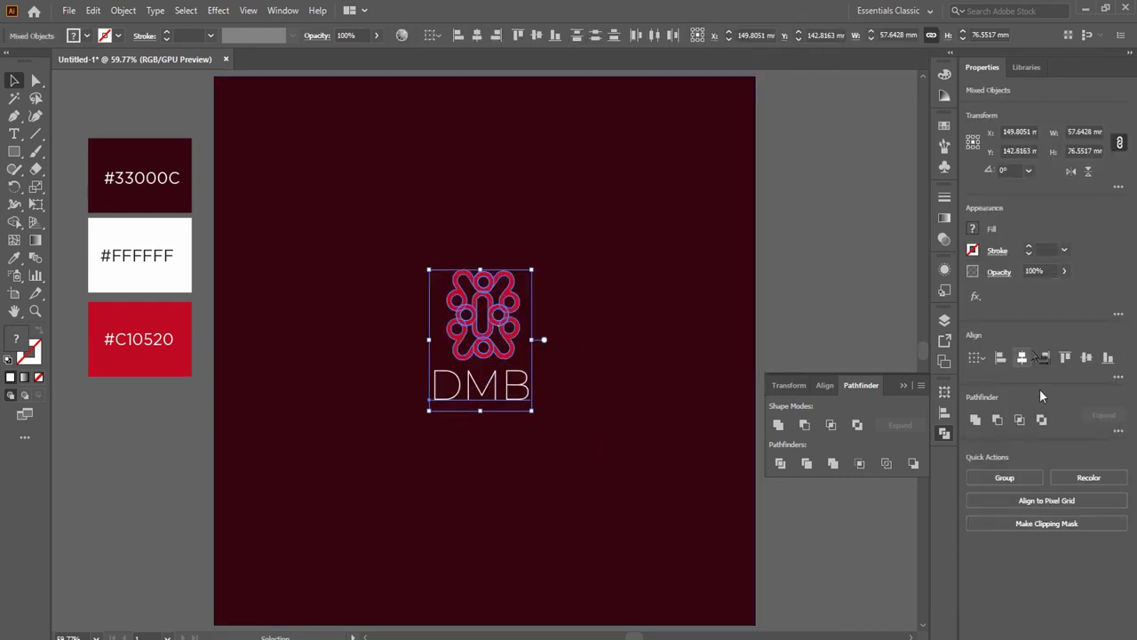
left_click(622, 267)
left_click_drag(511, 402, 513, 404)
Place a DMB copy below and make the top line lowercase 'dmb'.
left_click_drag(510, 391, 514, 426)
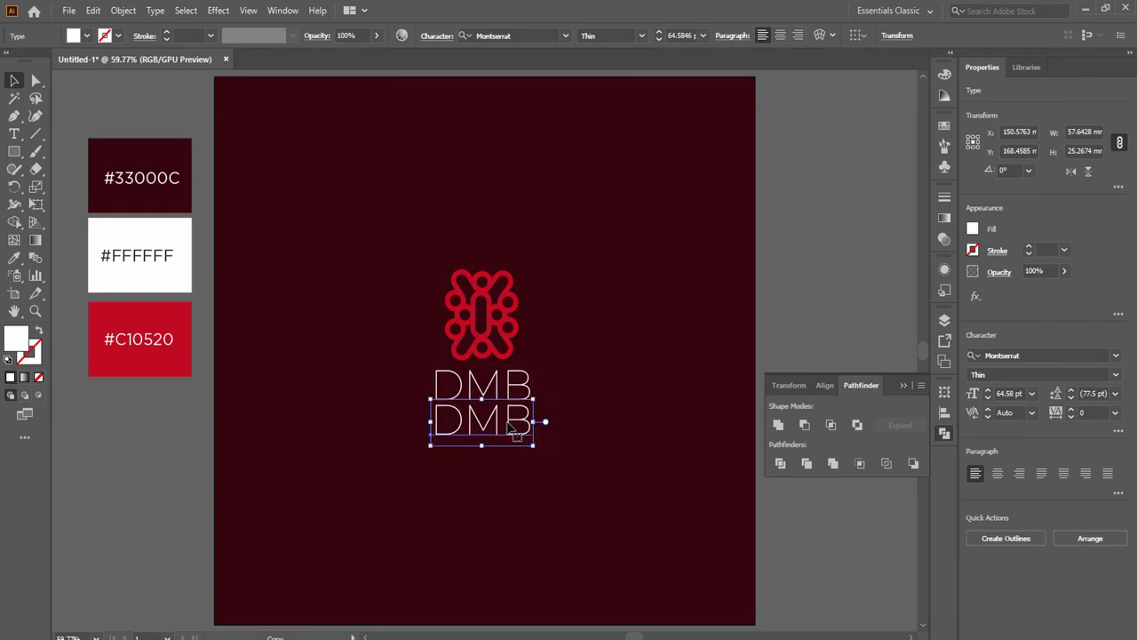
left_click(154, 10)
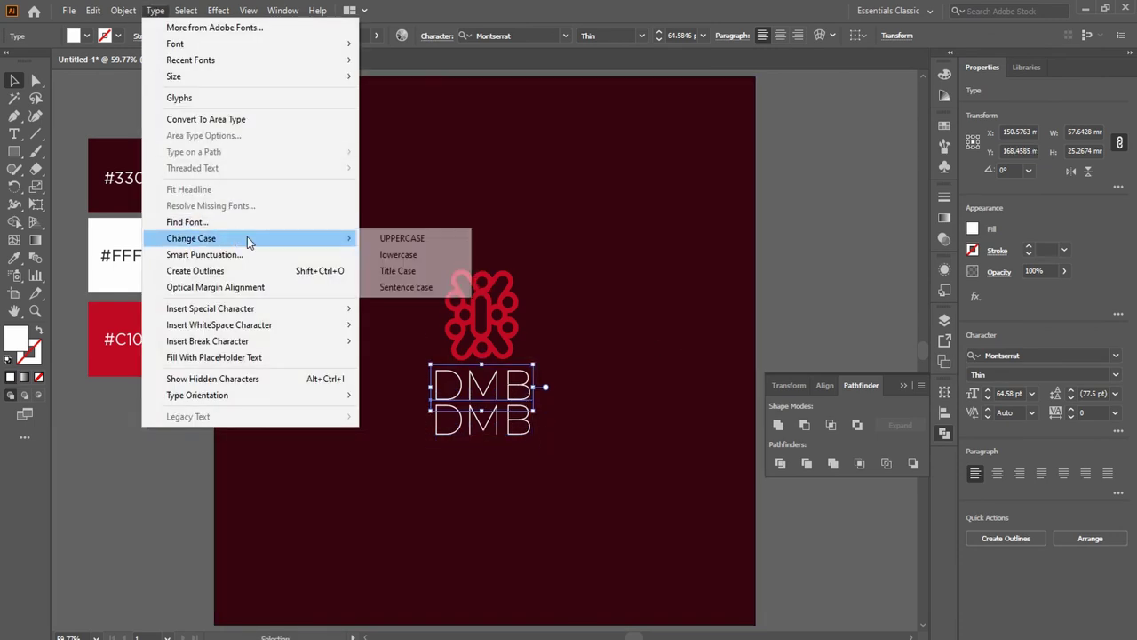
left_click(400, 276)
left_click(122, 10)
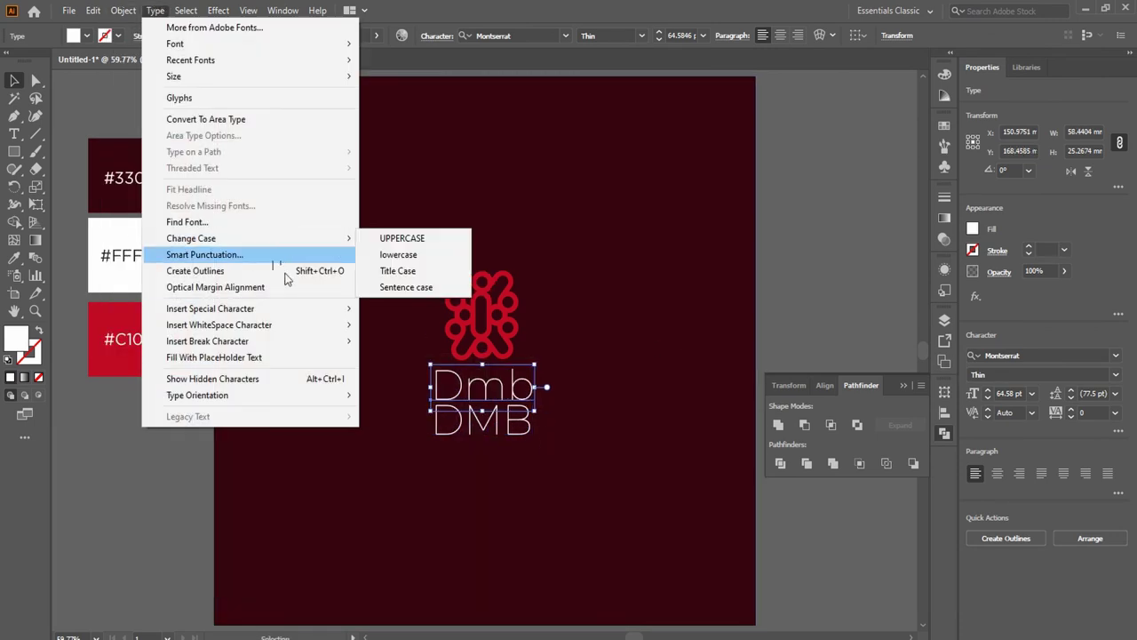
left_click(382, 254)
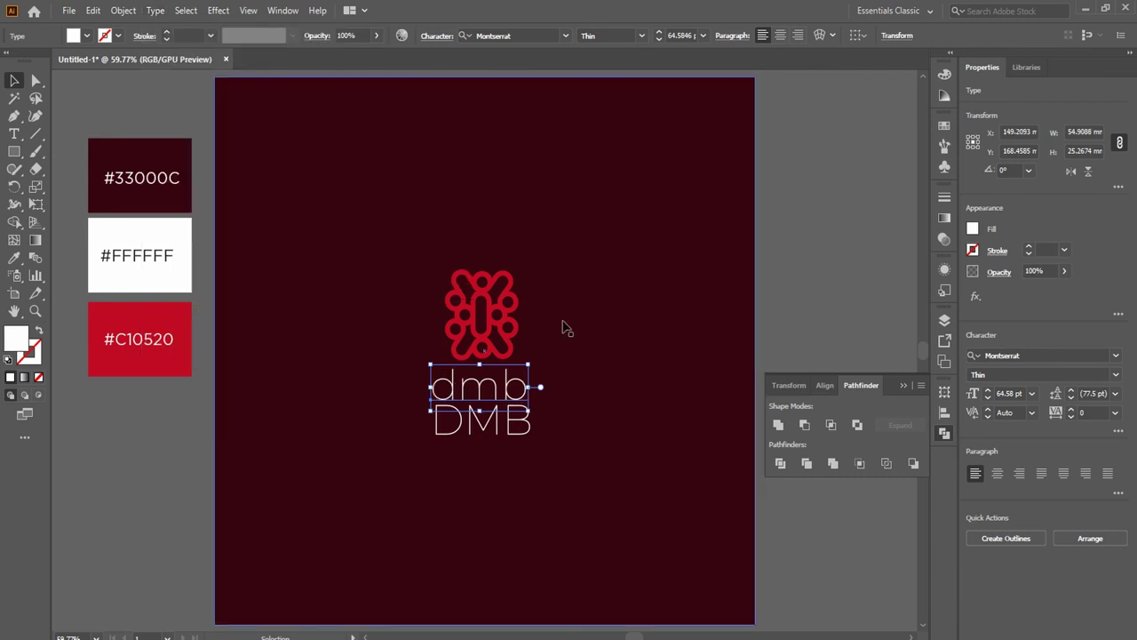
Retype the lower line as 'studio' and shrink it to about half size.
key("ctrl+1")
double_click(536, 403)
type("studio")
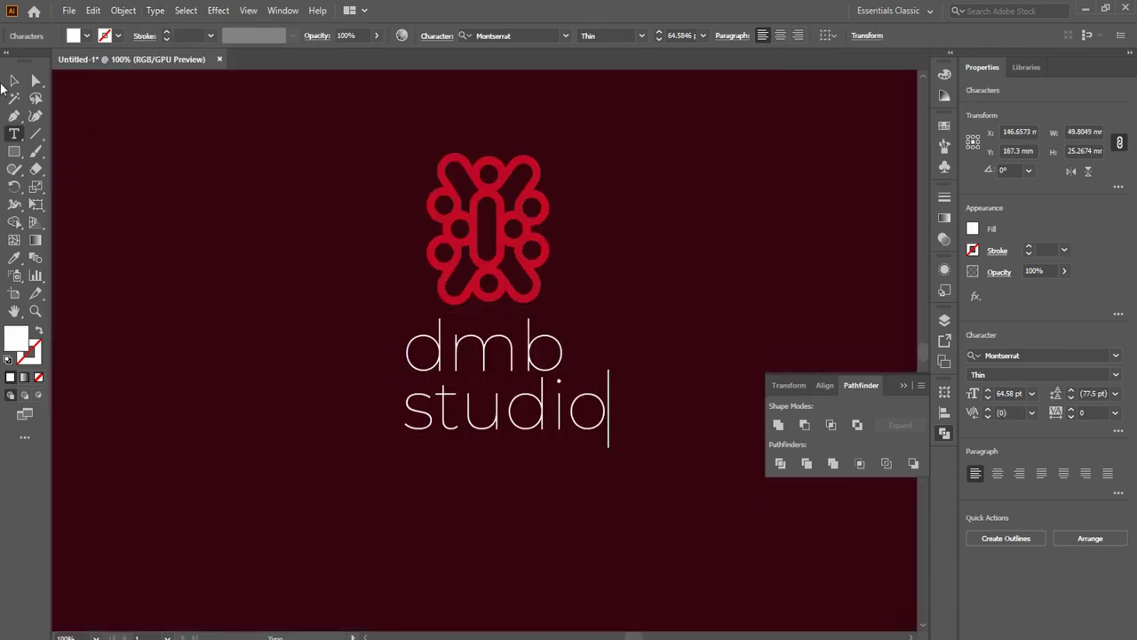
left_click(14, 80)
left_click_drag(616, 367, 553, 391)
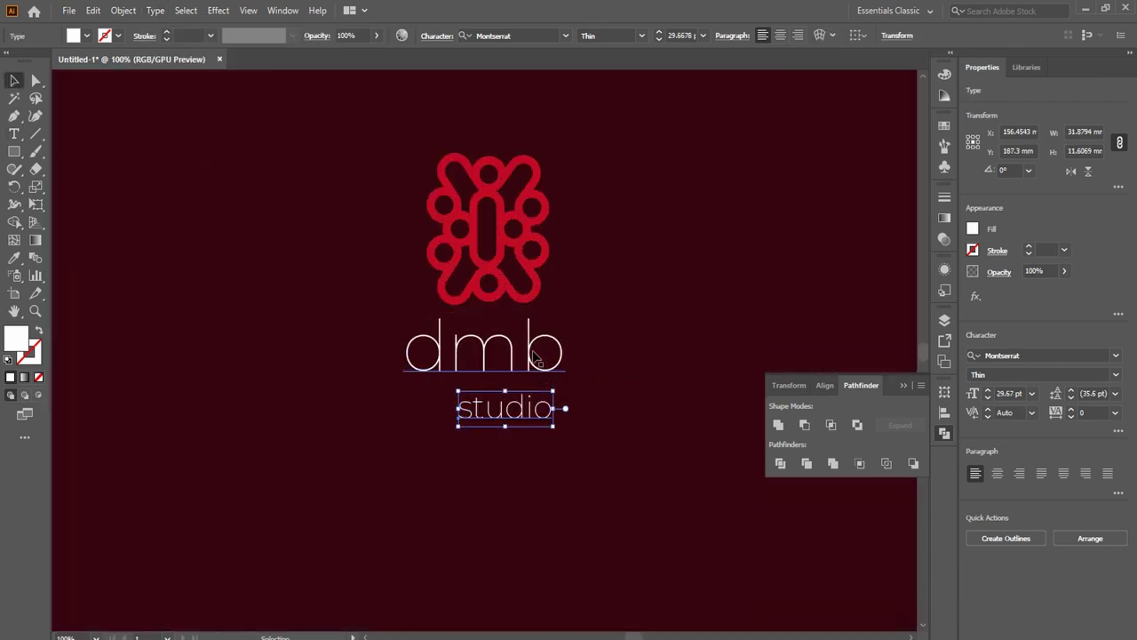
Make dmb Bold and centre the logo and text horizontally.
left_click(1113, 377)
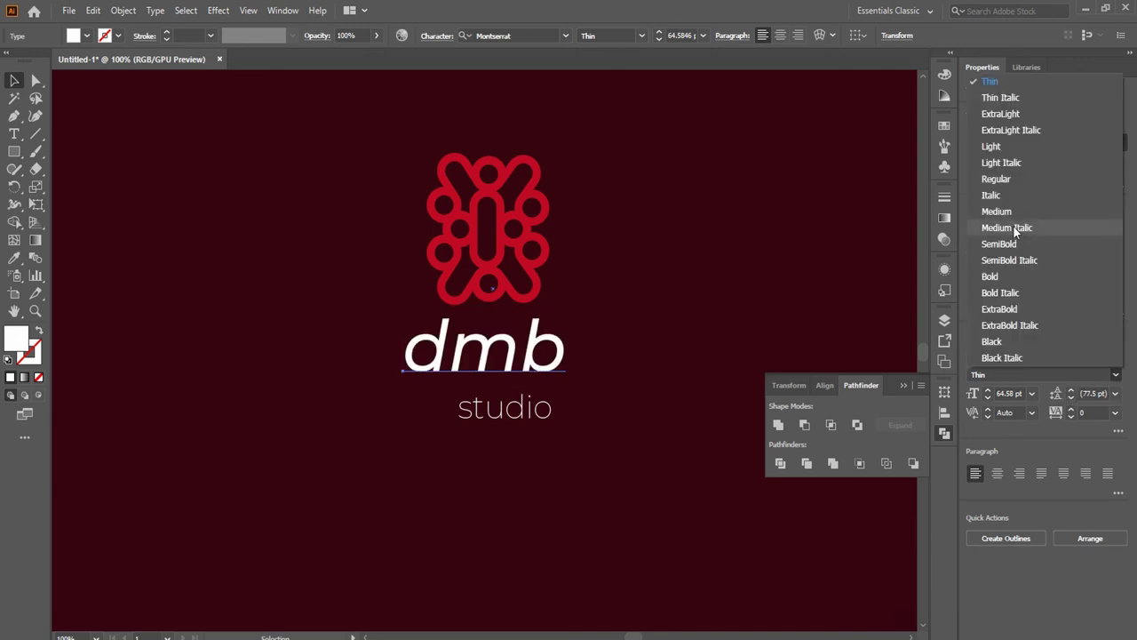
left_click(1002, 279)
left_click(524, 356, "shift")
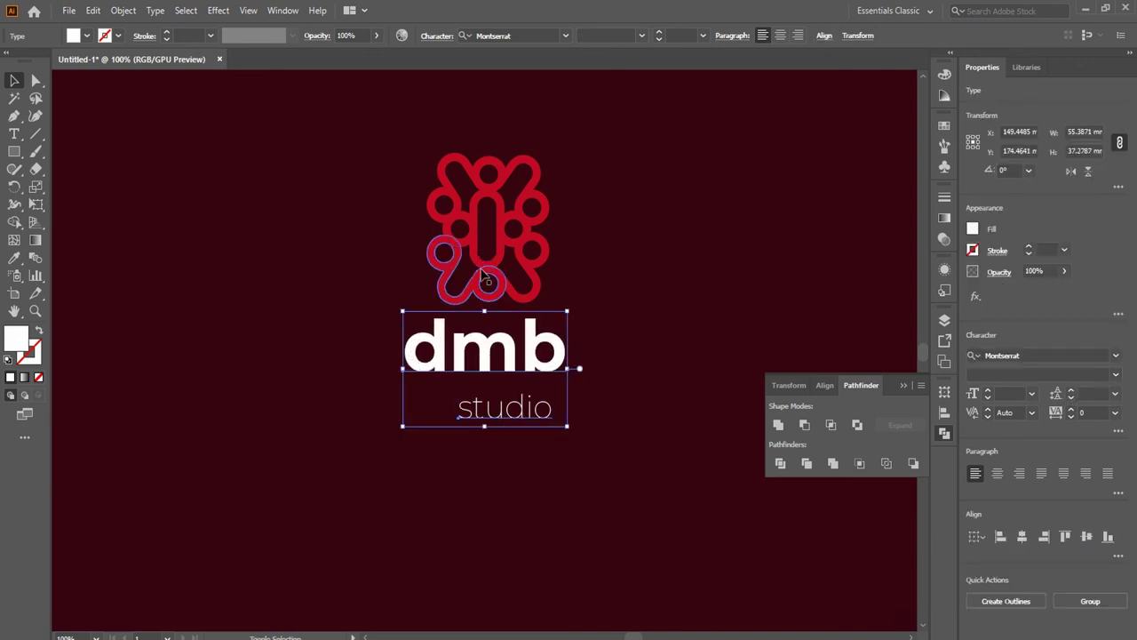
left_click(487, 257, "shift")
left_click(1023, 359)
Fit the artboard in view and select the logo with both text lines.
left_click(548, 368)
left_click(509, 417)
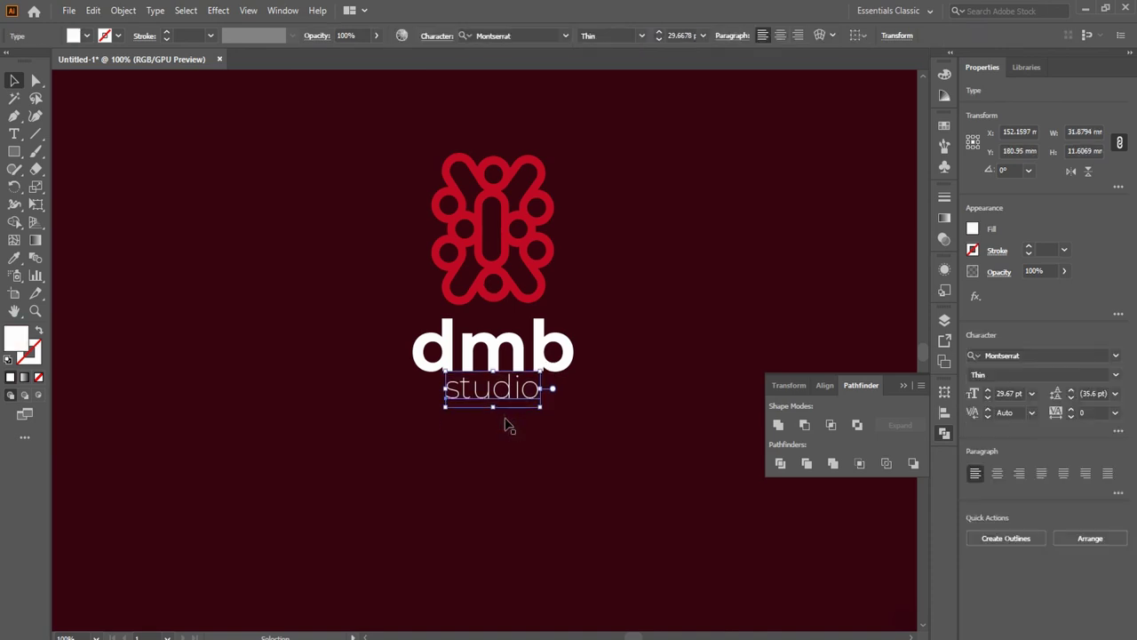
key("ctrl+0")
key("ctrl+a")
left_click(625, 385, "shift")
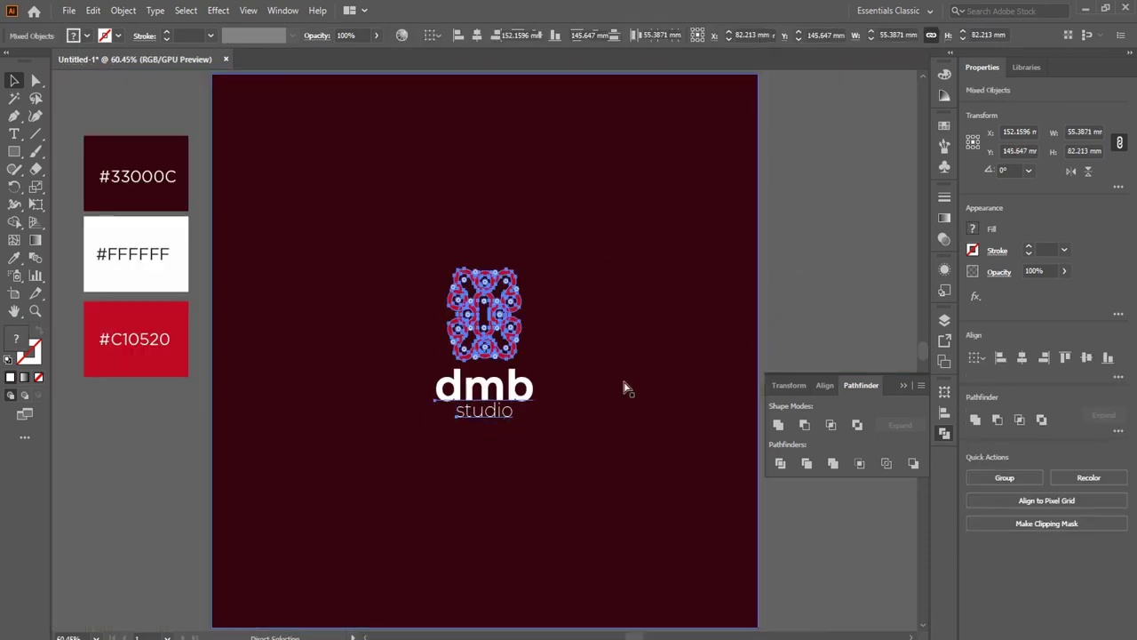
Group the logo and scale it up to about 85 mm wide.
key("ctrl+g")
key("ctrl+minus")
left_click_drag(516, 397, 530, 418)
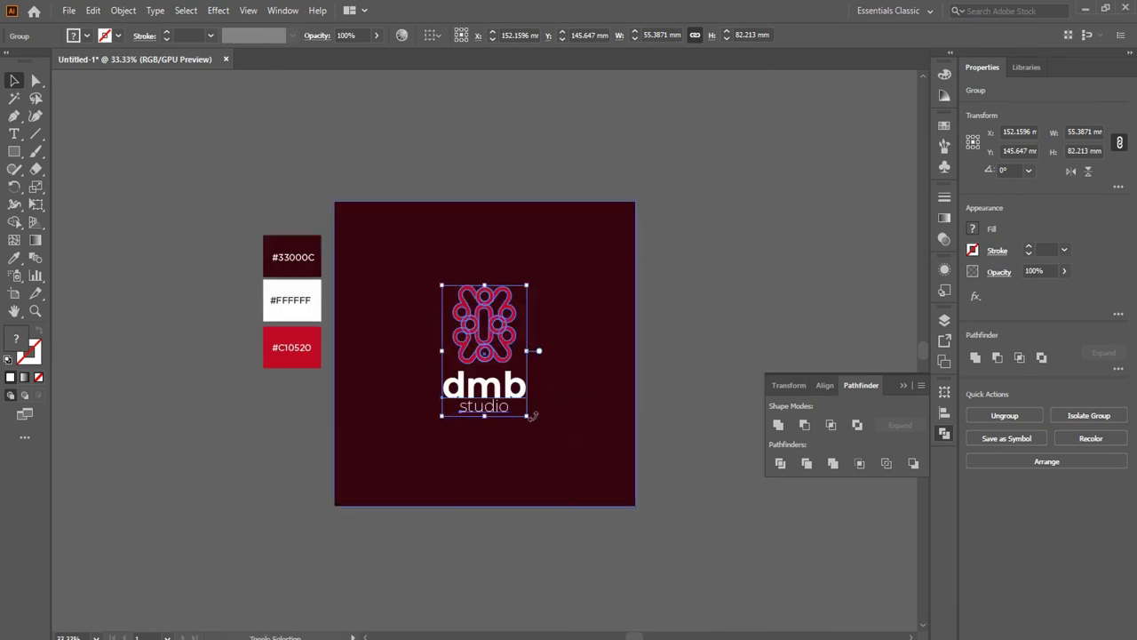
left_click(533, 325)
left_click(484, 328)
Duplicate the artboard to the right and move the copy's dark background off it.
left_click(15, 293)
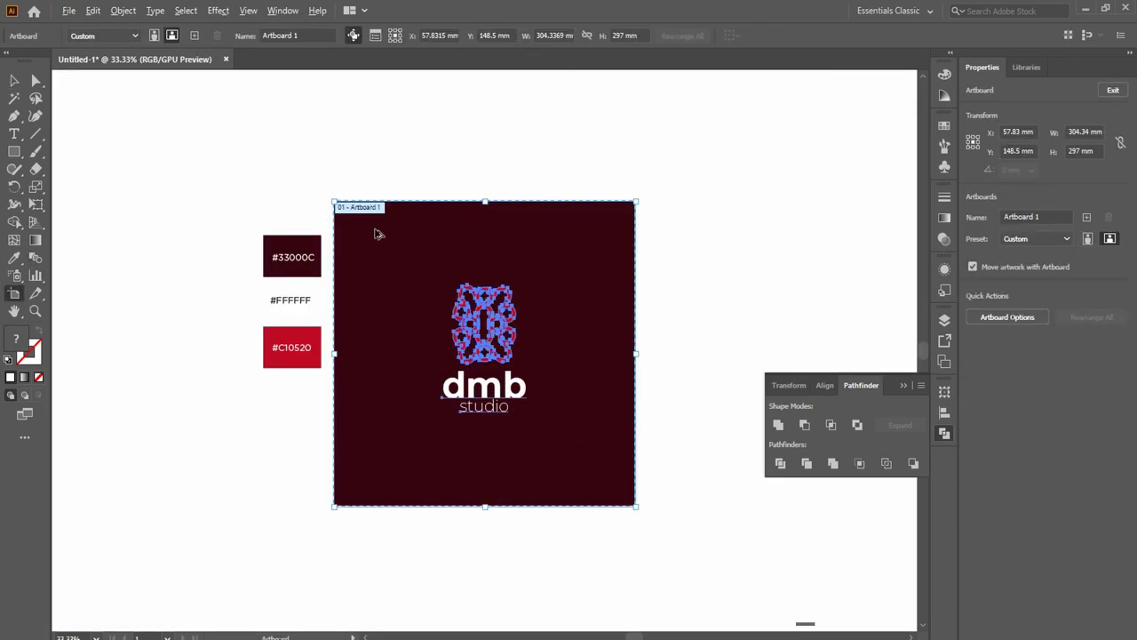
left_click_drag(376, 234, 681, 228)
key("v")
scroll(489, 136, "right", 2)
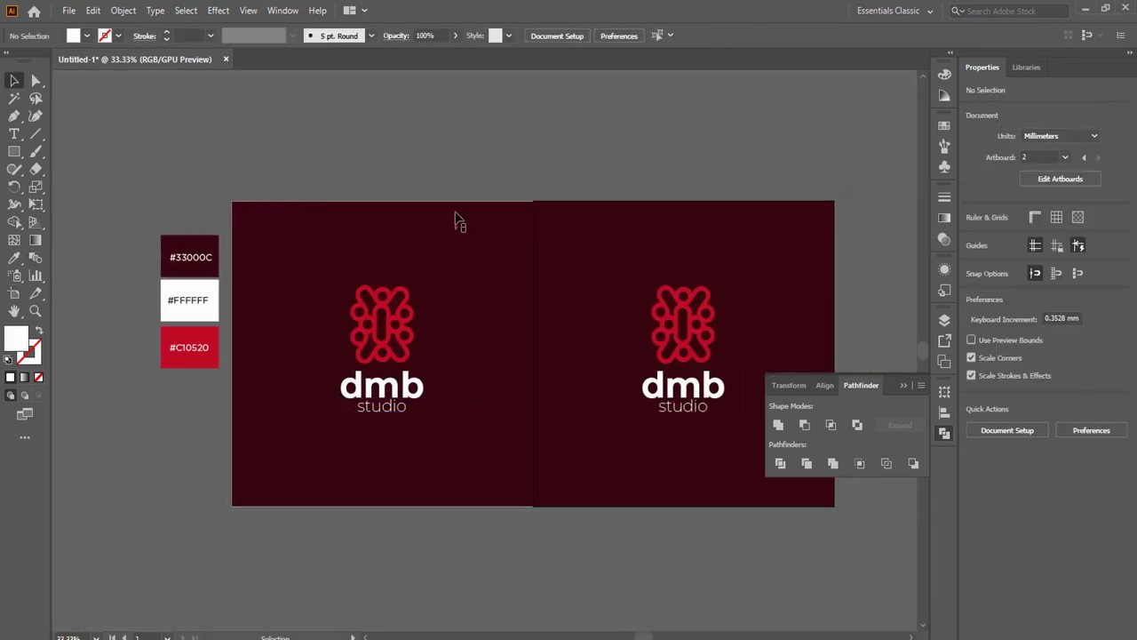
left_click(456, 221)
key("a")
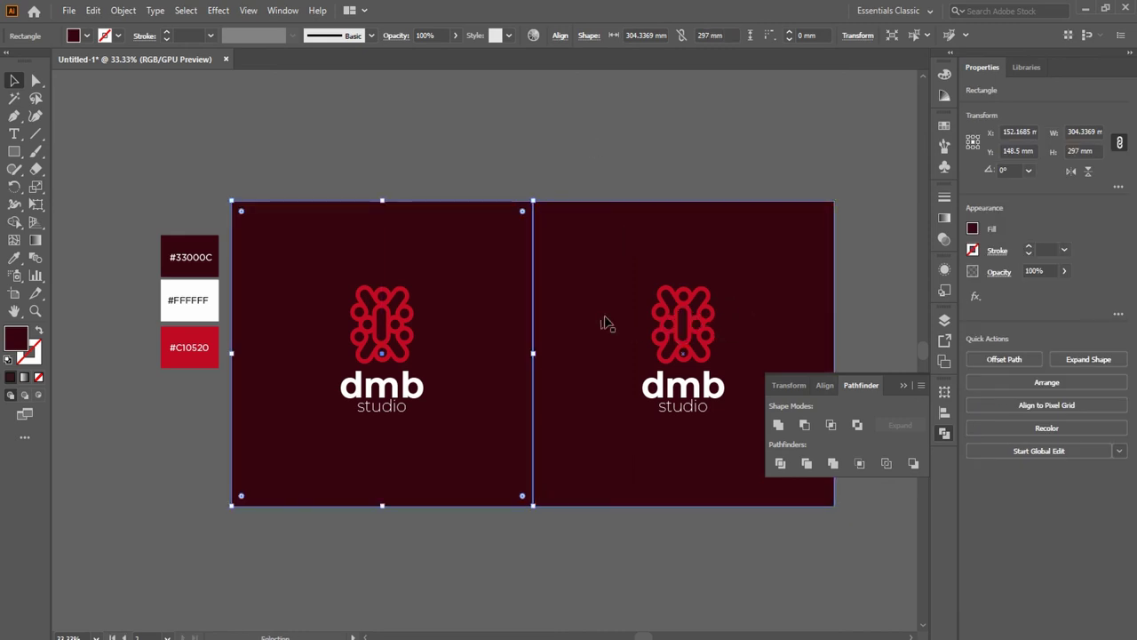
left_click_drag(604, 324, 879, 248)
Eyedrop dark maroon #33000C onto the right artboard's 'dmb studio' text.
left_click(653, 389)
double_click(695, 395)
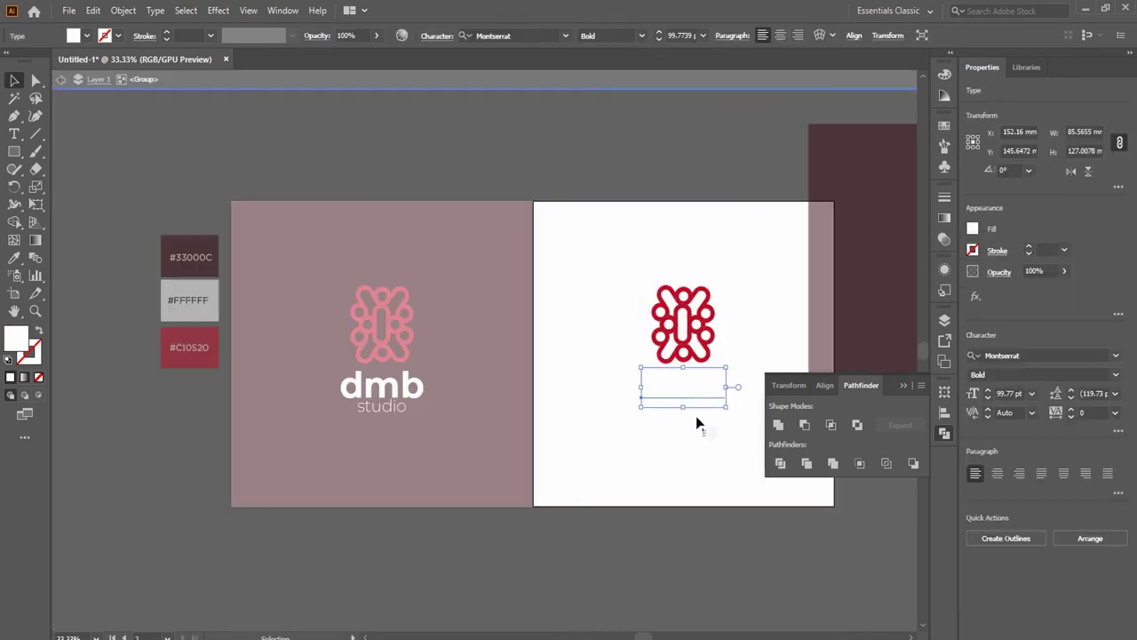
key("Escape")
key("i")
left_click(190, 257)
double_click(749, 152)
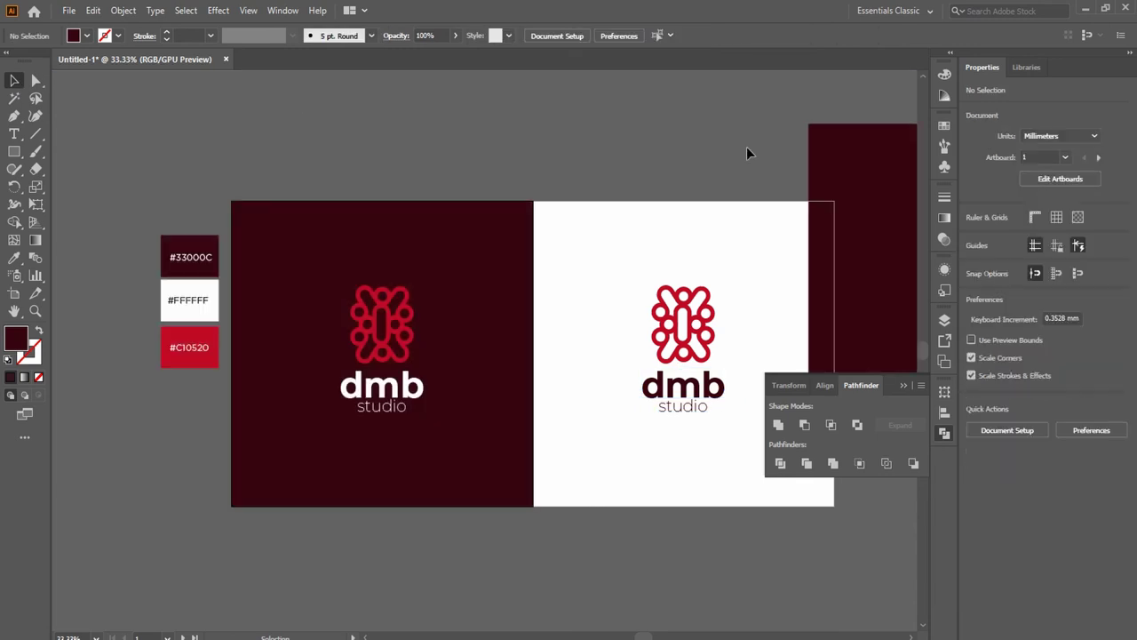
Delete the stray dark rectangle and check both logo groups.
left_click(860, 155)
key("Delete")
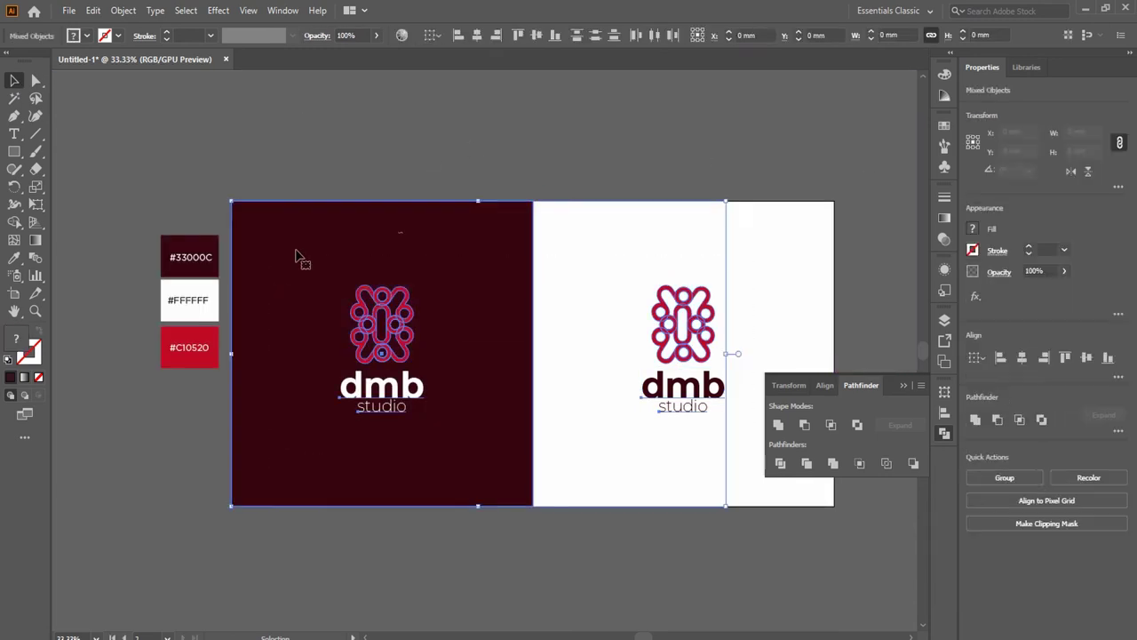
left_click(682, 324)
left_click(382, 329, "shift")
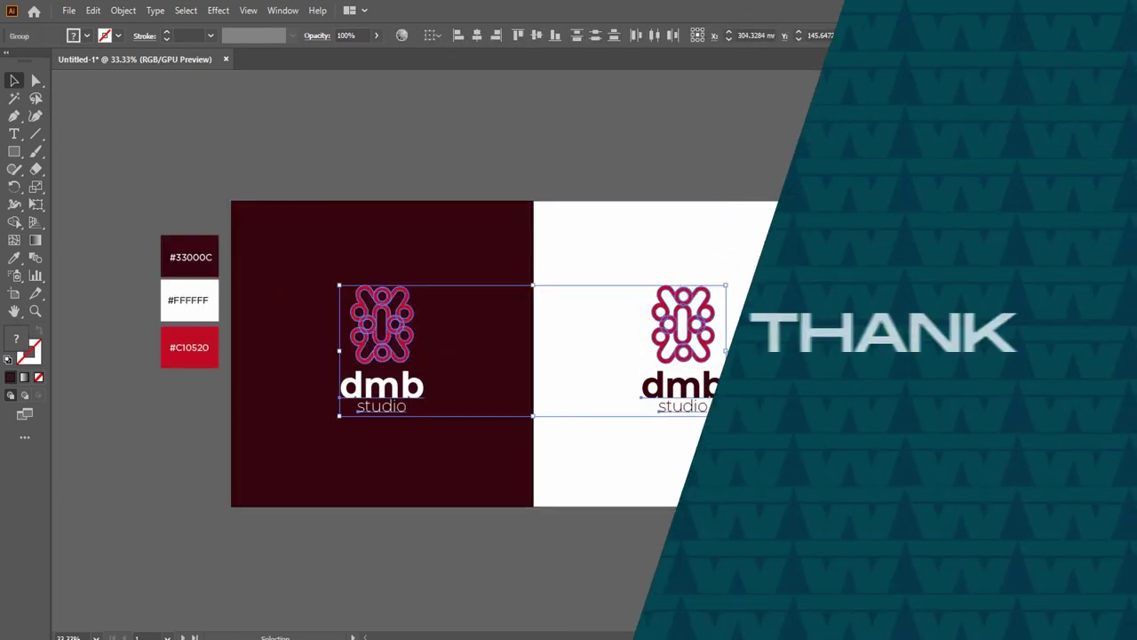
left_click(593, 165)
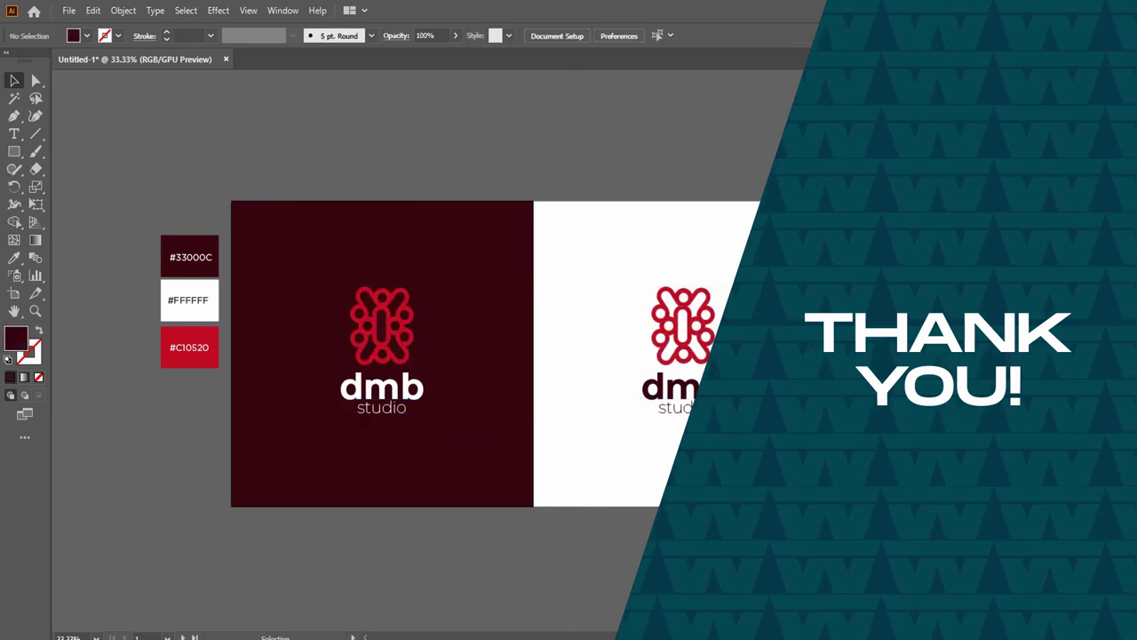